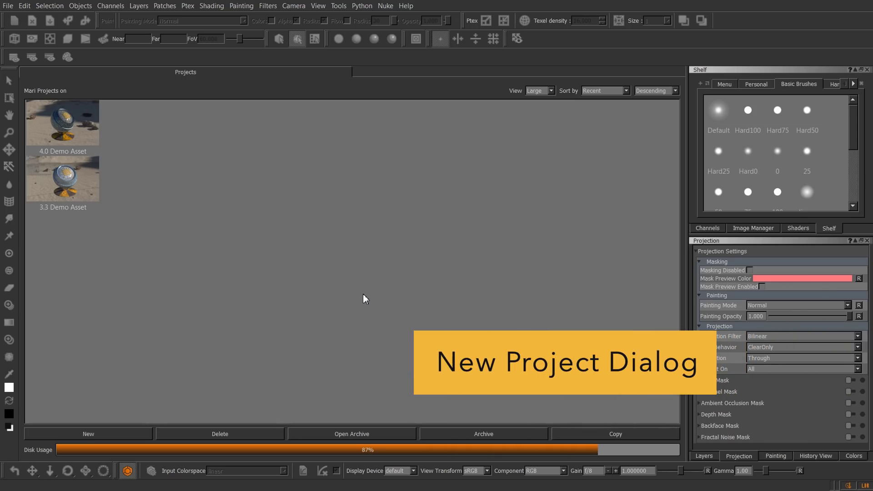
- Start a new project, expand its colorspace settings and choose mariShaderBall_newUVs.abc as the geometry
click(14, 20)
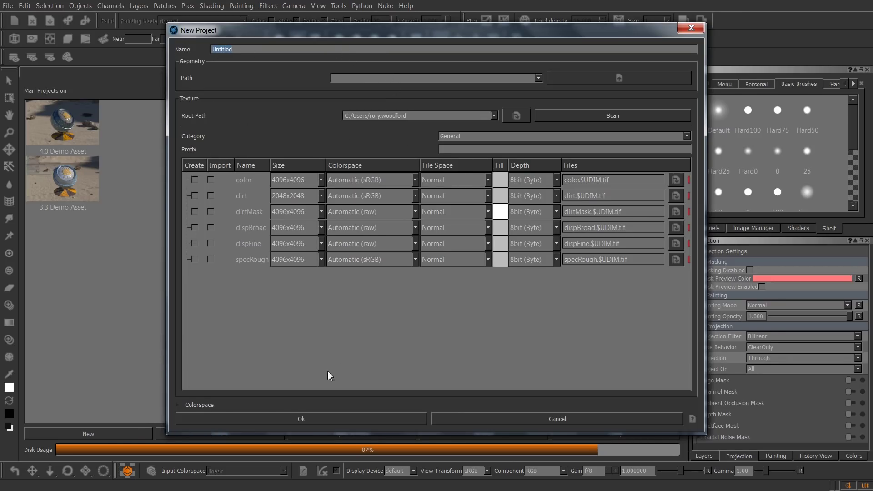
click(229, 408)
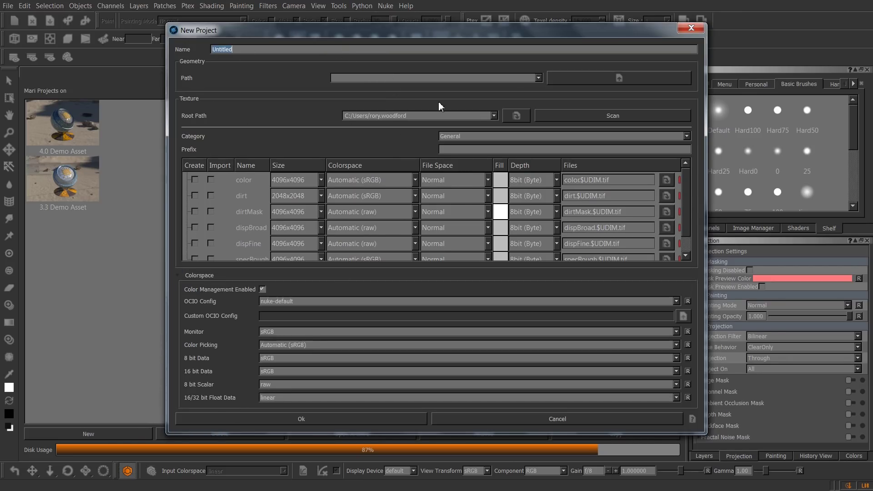
click(538, 78)
click(502, 79)
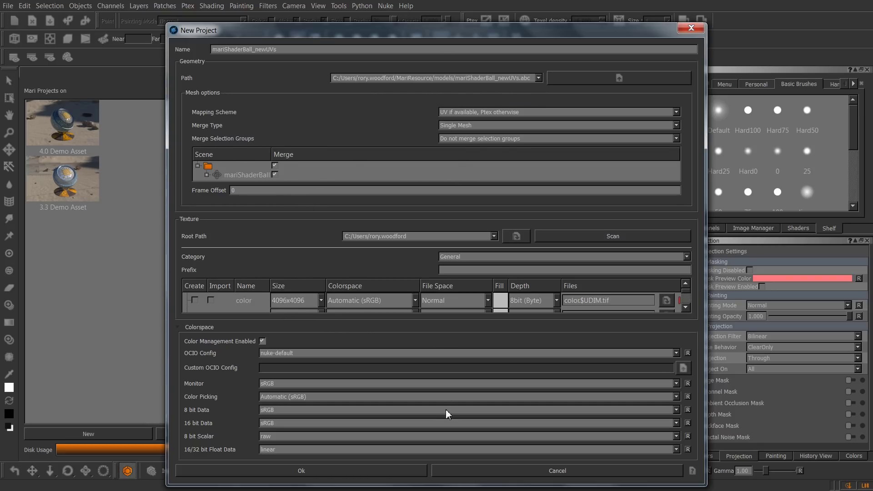
drag(403, 23, 403, 14)
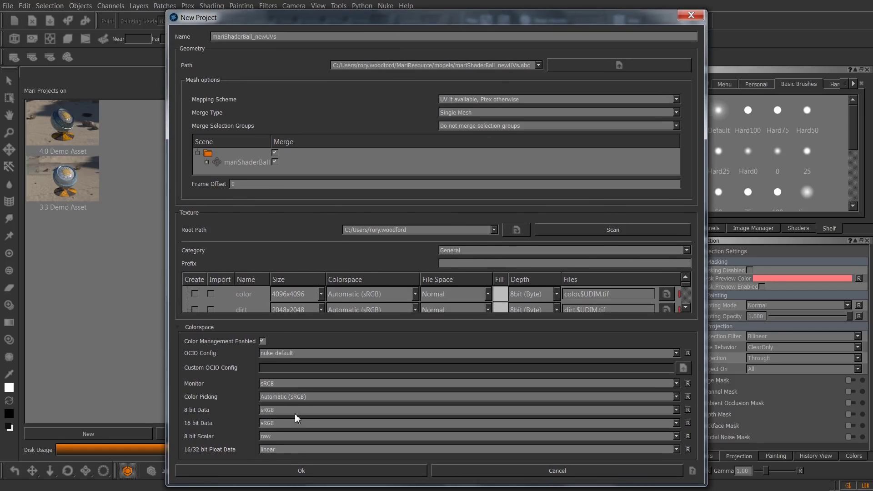
click(220, 334)
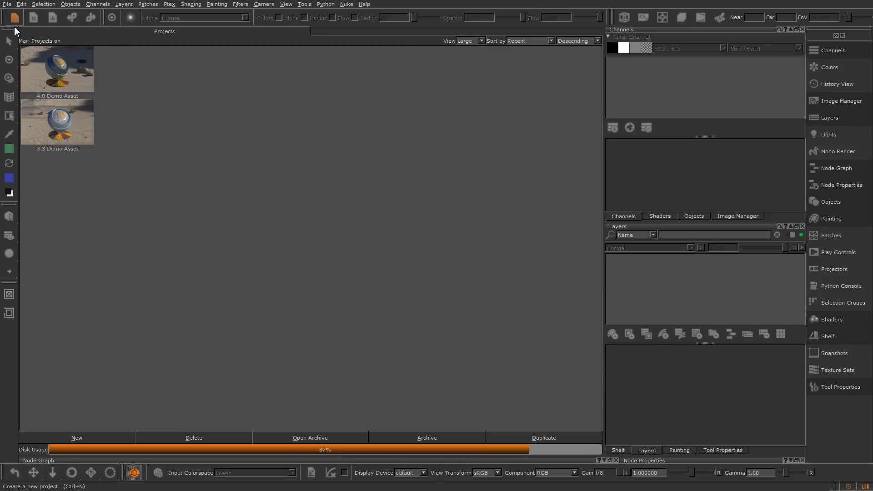
- In the newer Mari version, start a new project and choose mariShaderBall_newUVs.abc from the recent paths as its geometry
click(15, 20)
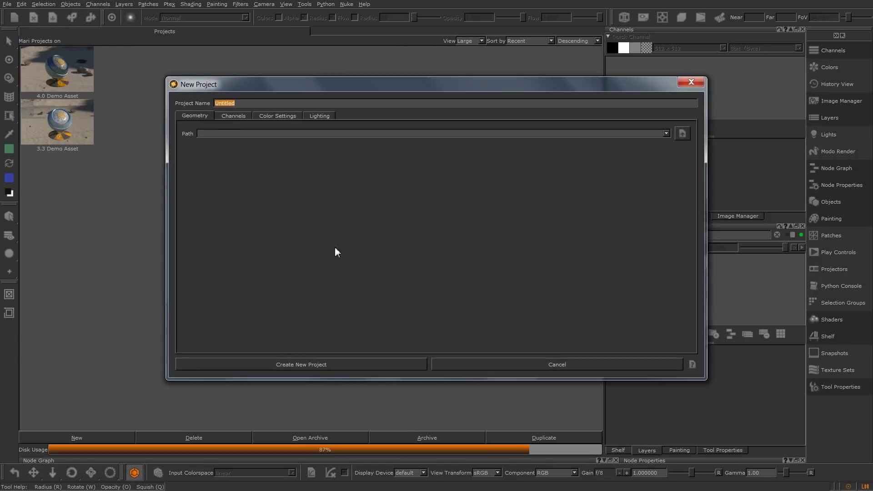
click(222, 115)
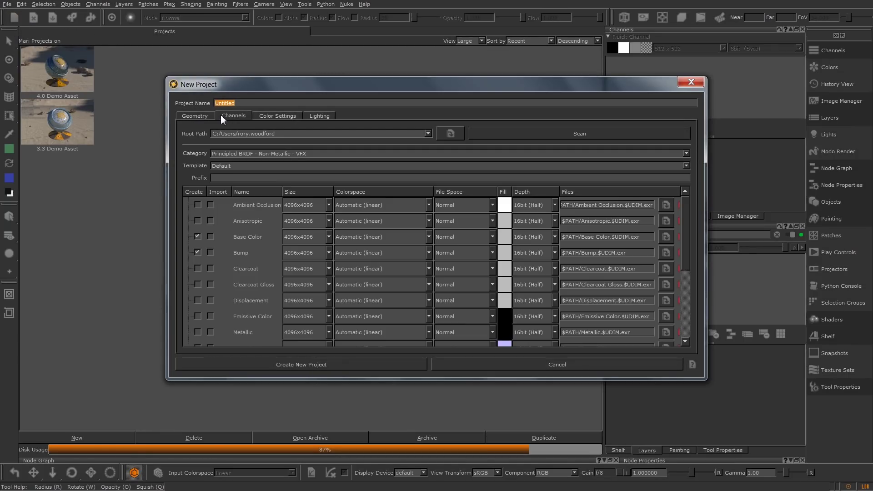
click(259, 115)
click(195, 117)
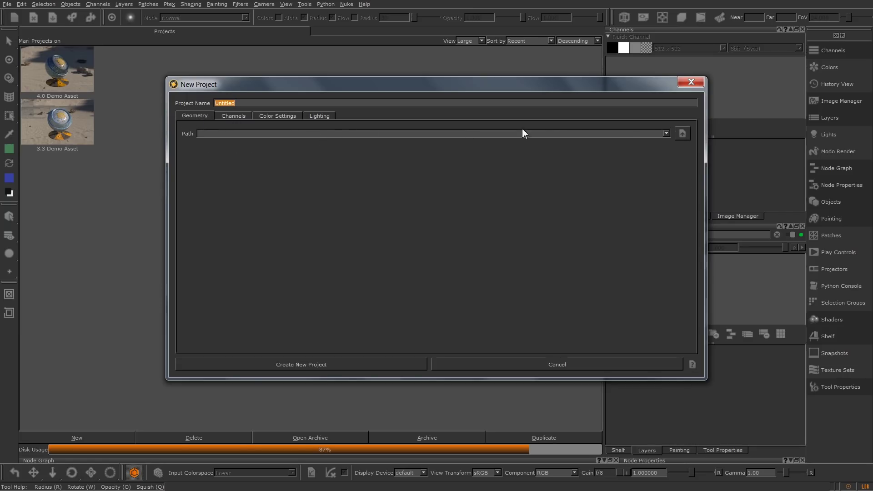
click(667, 133)
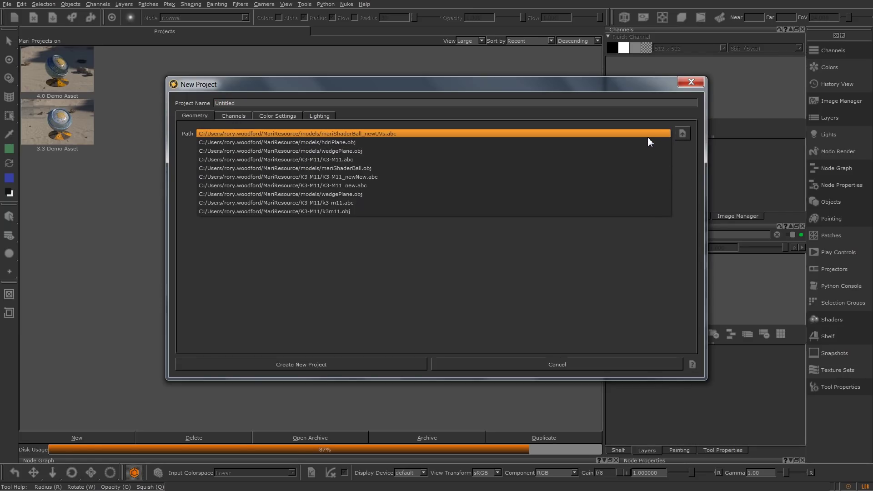
click(591, 141)
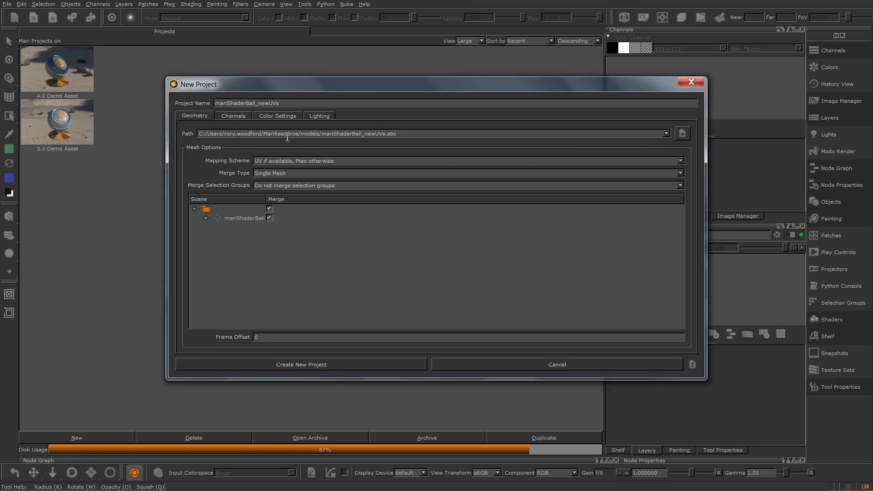
- Review the new project's channel and color settings, and set the lighting environment map to the rock arch panorama
click(236, 116)
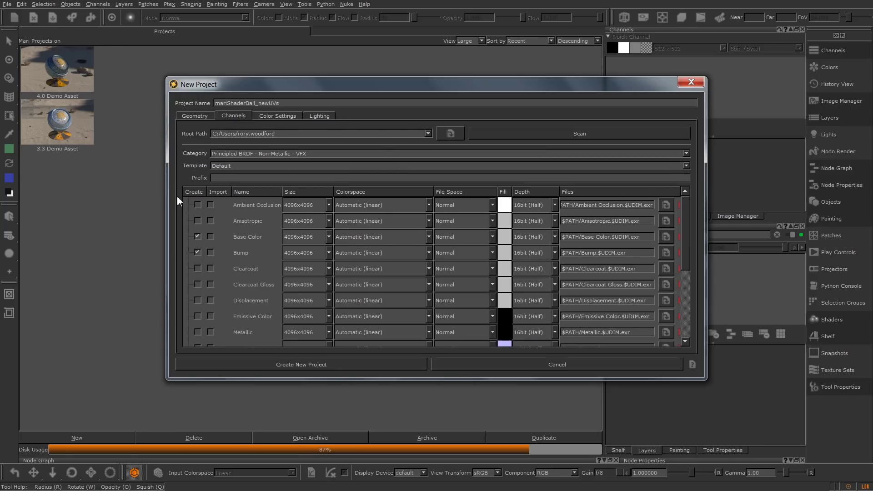
click(289, 116)
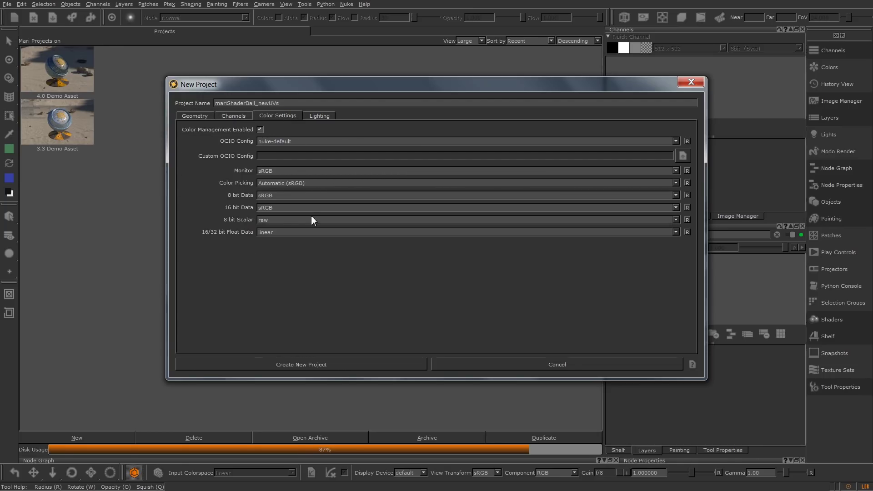
click(321, 117)
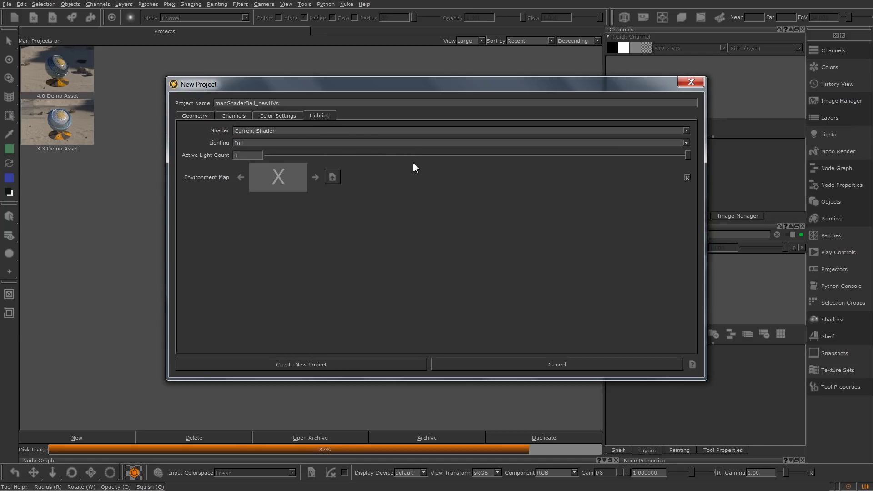
click(298, 178)
click(336, 320)
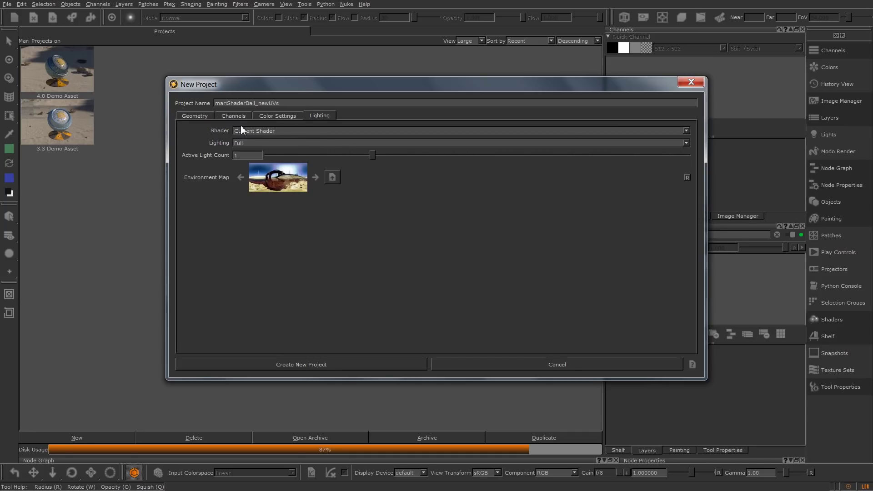
- Create the project with the default Principled BRDF - Non-Metallic - VFX channels and inspect the inputs of its Principled BRDF shader
click(233, 116)
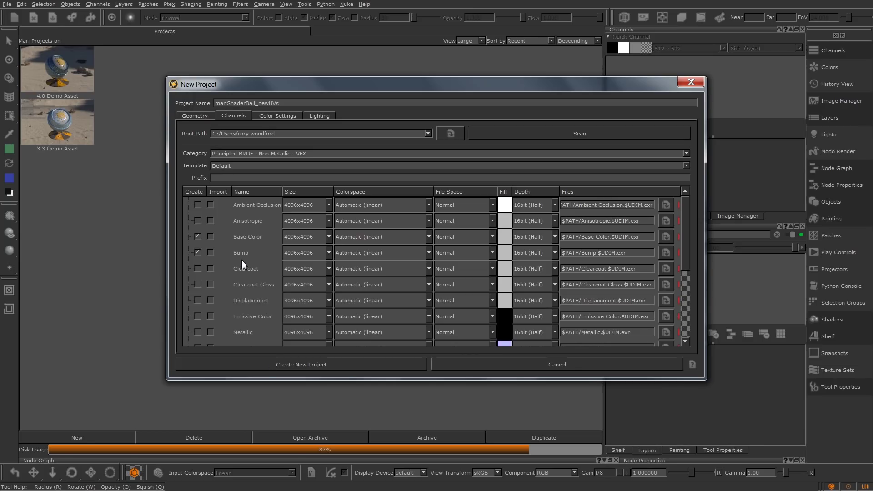
click(297, 364)
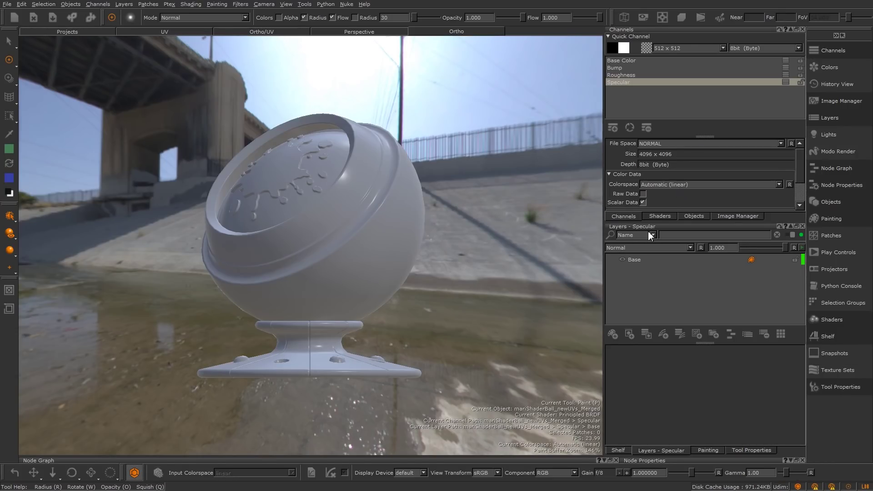
click(660, 216)
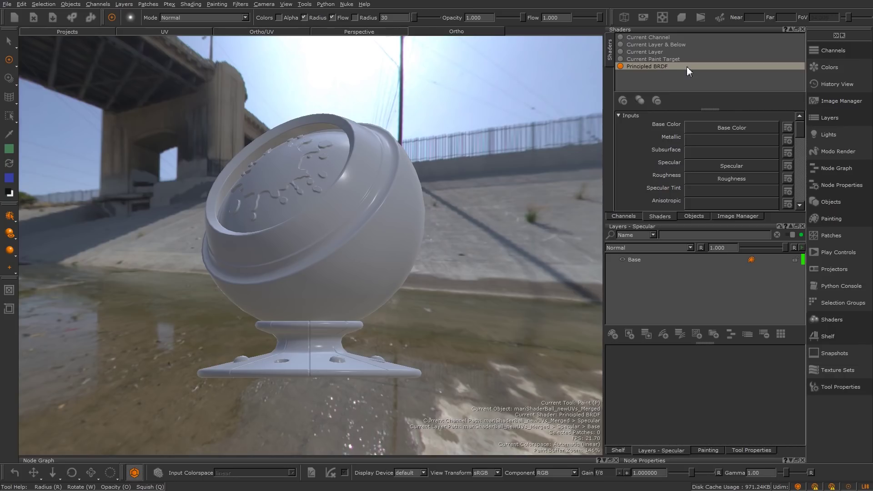
mouse_move(800, 135)
mouse_down()
mouse_move(804, 159)
mouse_move(806, 122)
mouse_up()
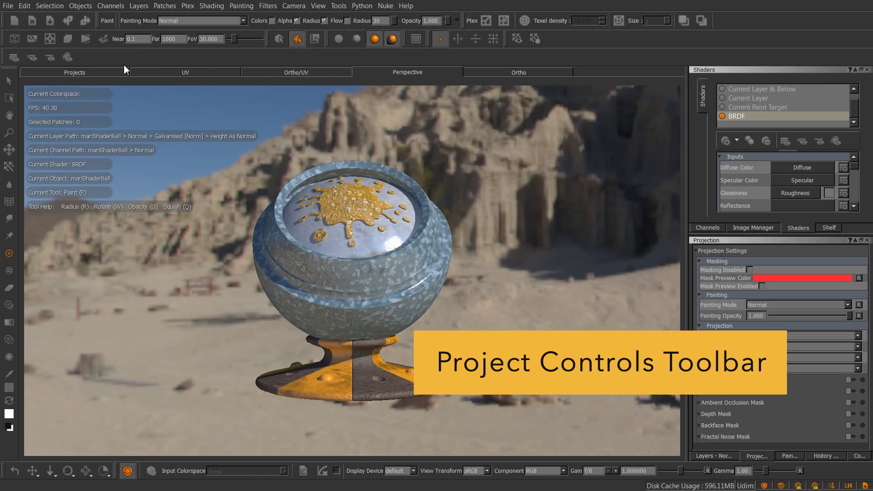
click(391, 39)
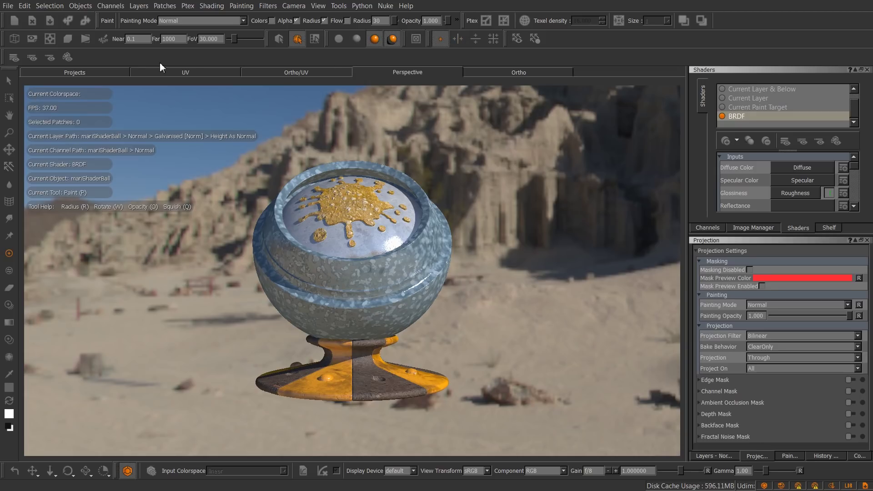
click(33, 57)
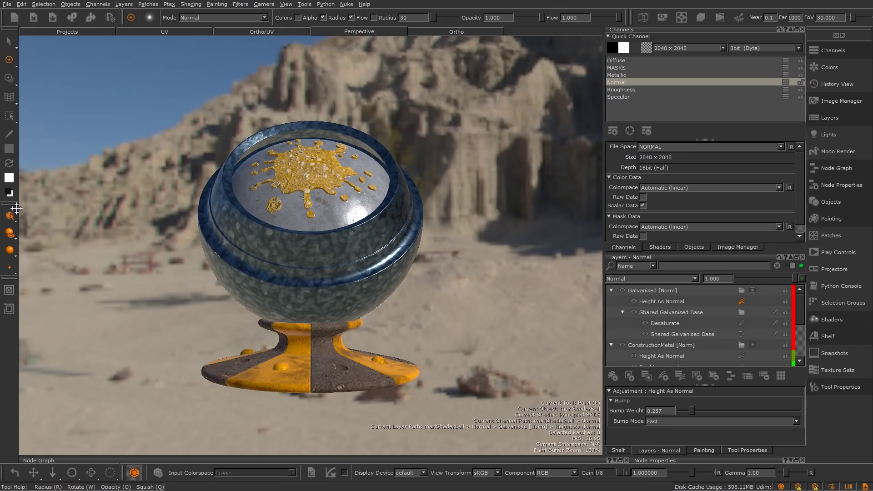
- Review the projection and shading view options, and display only the current paint target on the shader ball
click(12, 224)
click(47, 215)
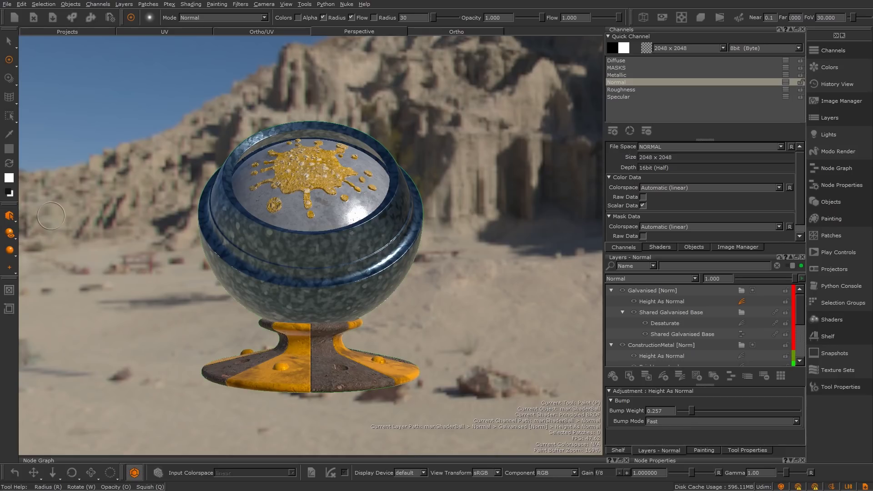
click(12, 237)
click(39, 244)
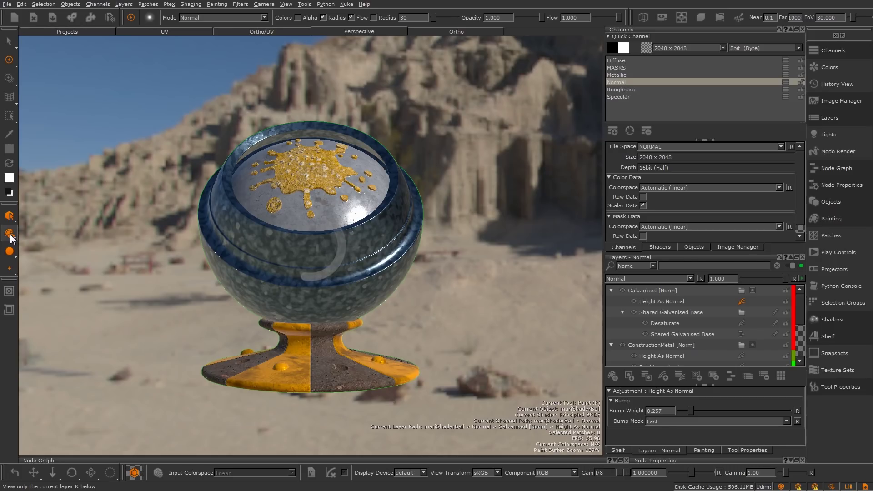
click(13, 236)
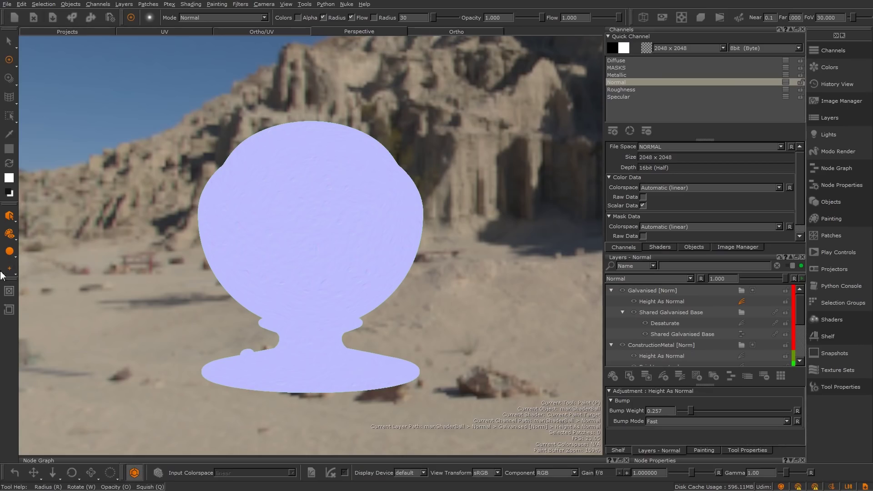
- Set the model lighting to Full with Shadows and switch the displayed shading back to the User Shader
click(11, 251)
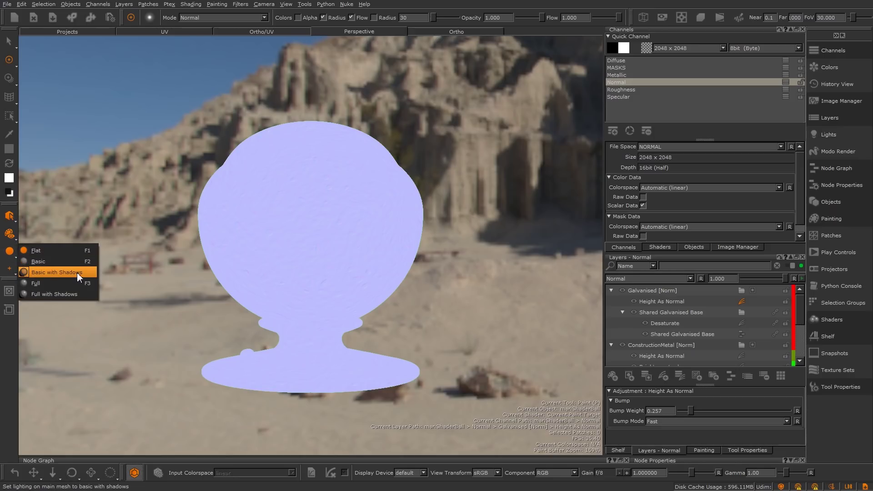
click(84, 298)
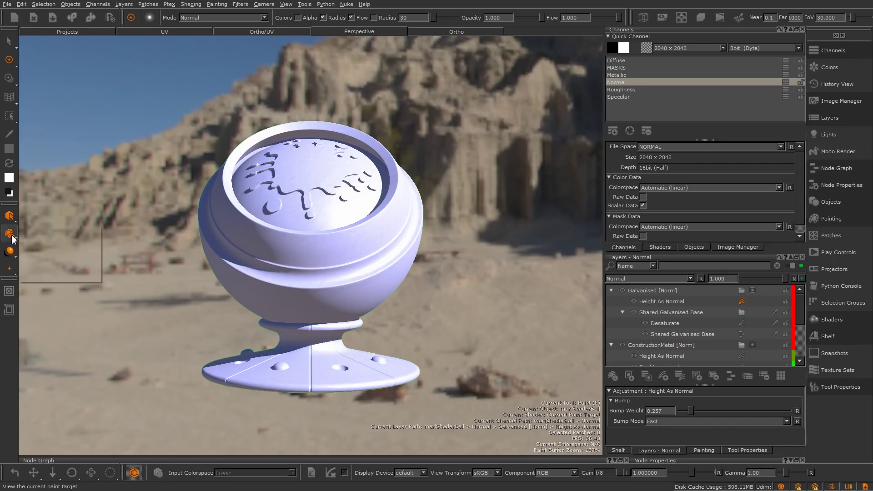
mouse_move(13, 238)
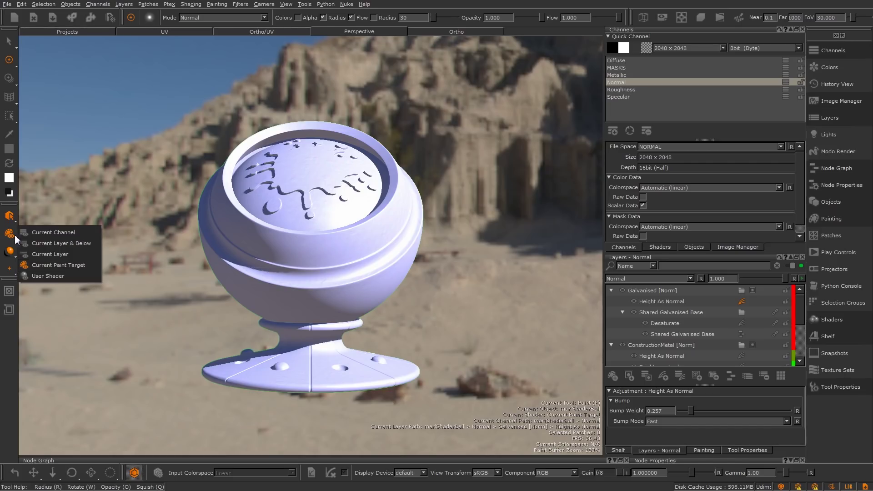
click(77, 276)
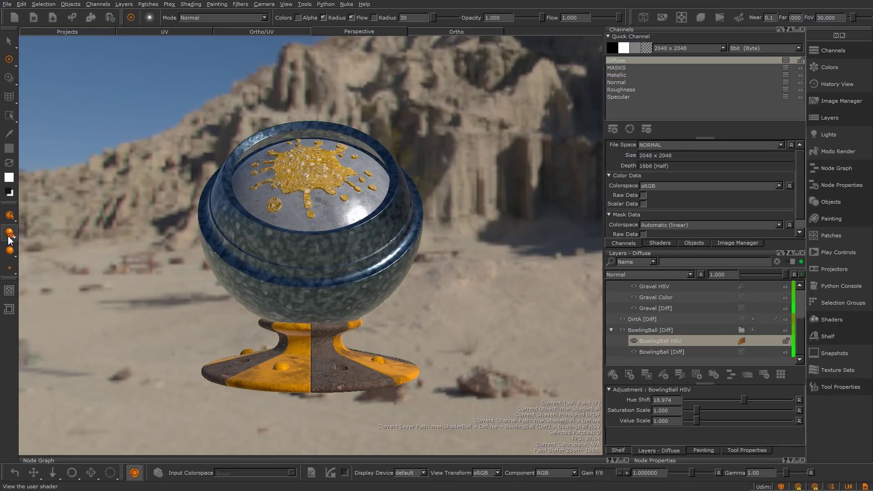
- Compare the shader ball's Diffuse channel in the Current Channel, Current Paint Target and User Shader views
click(9, 234)
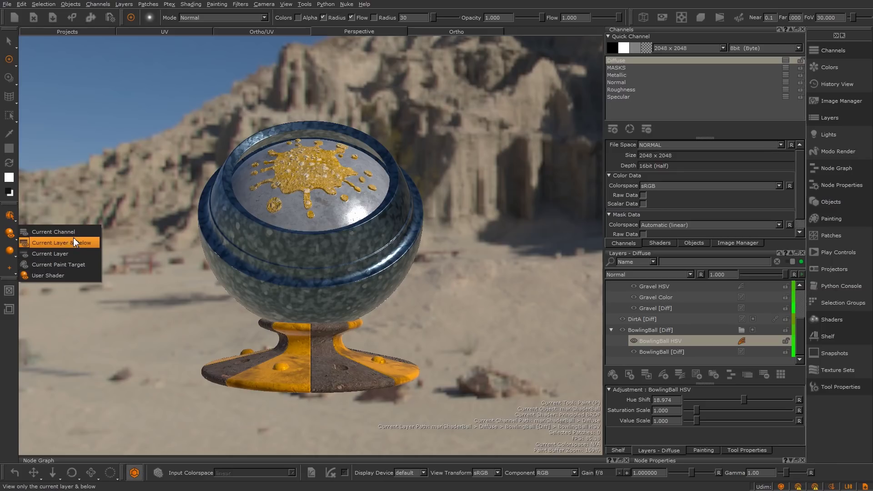
click(12, 256)
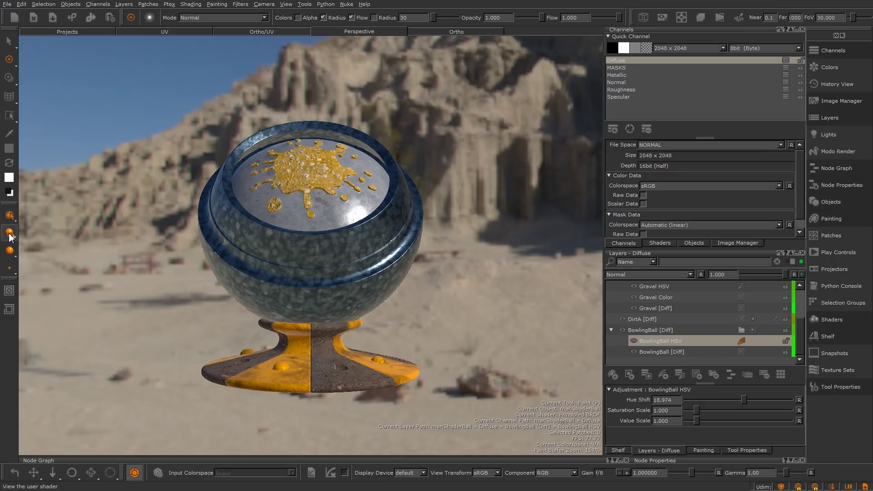
click(9, 235)
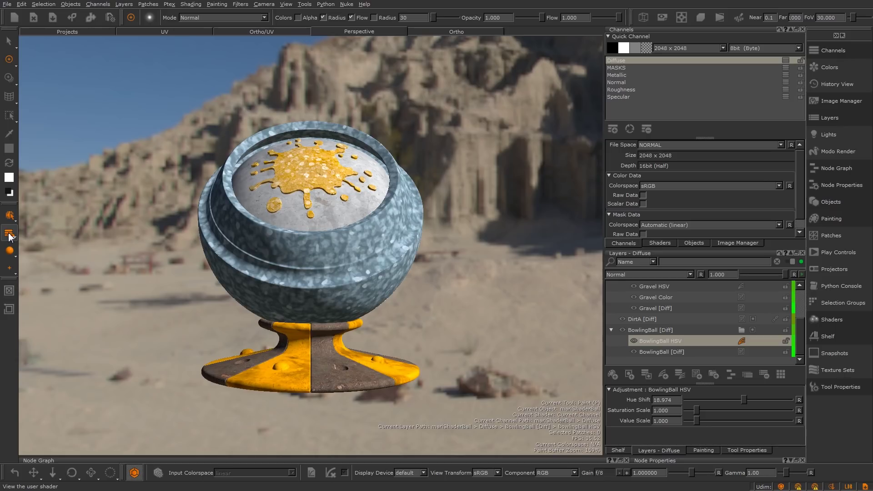
click(10, 235)
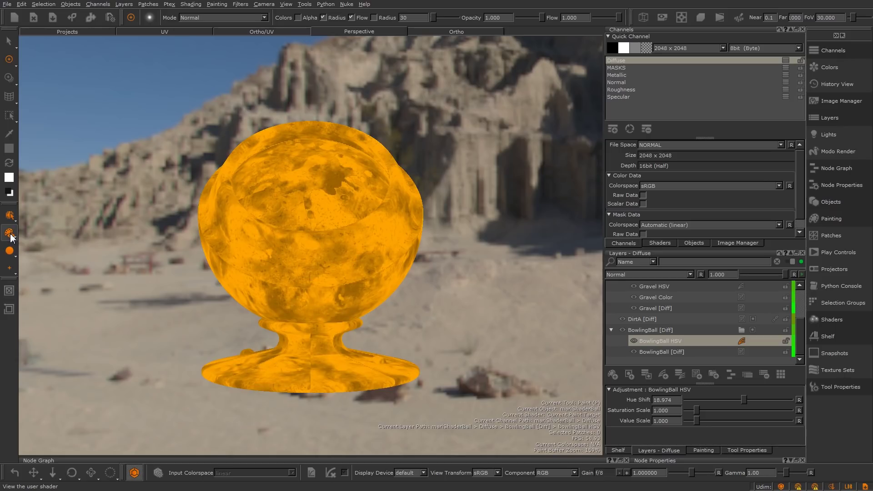
click(10, 235)
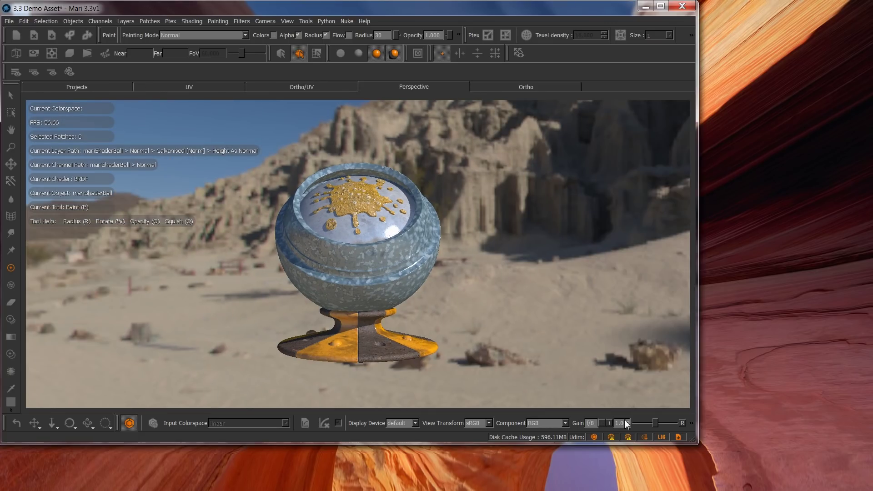
- In Mari 3.3, shorten the application window and reveal the painting tools that no longer fit
drag(690, 440, 688, 381)
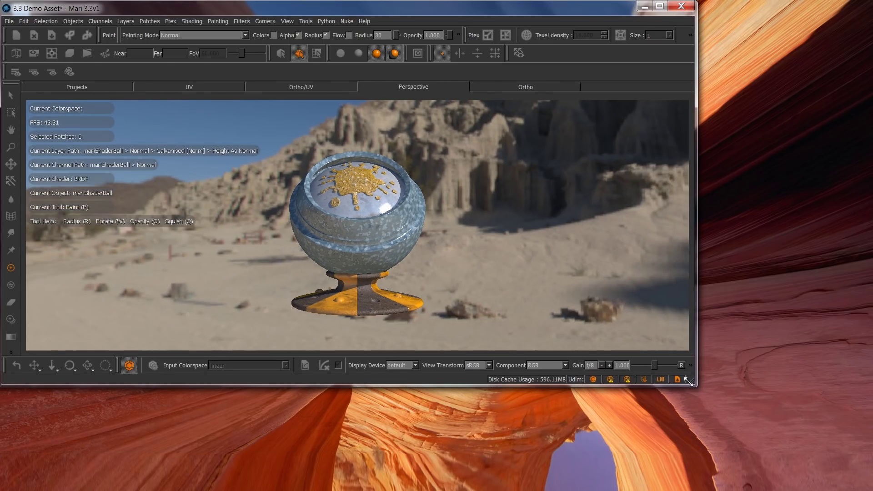
click(11, 352)
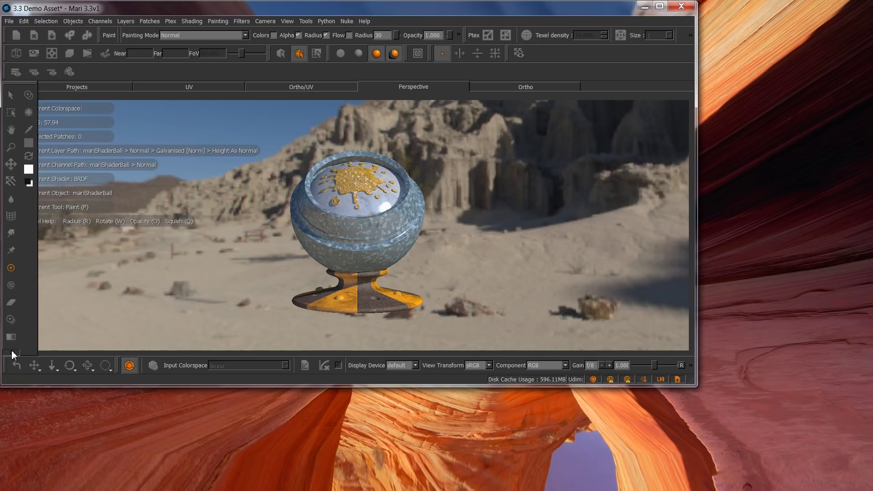
click(11, 353)
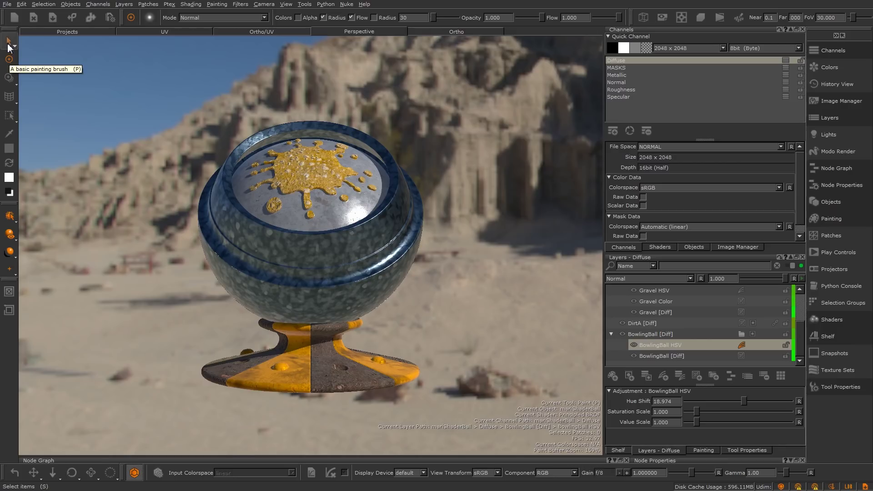
- In Mari 4.0, try the Blur, Paint Buffer Eraser, Vector Paint and Transform Paint Buffer tools, returning to the Paint tool
click(9, 60)
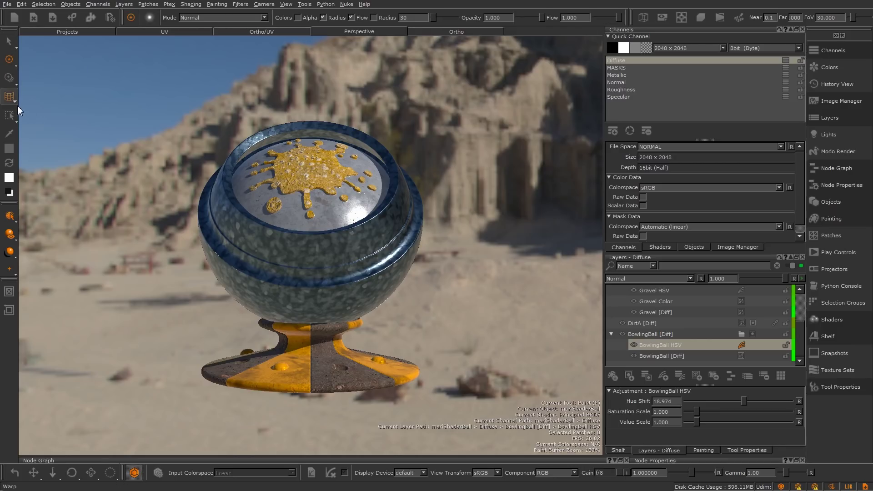
click(12, 64)
click(60, 67)
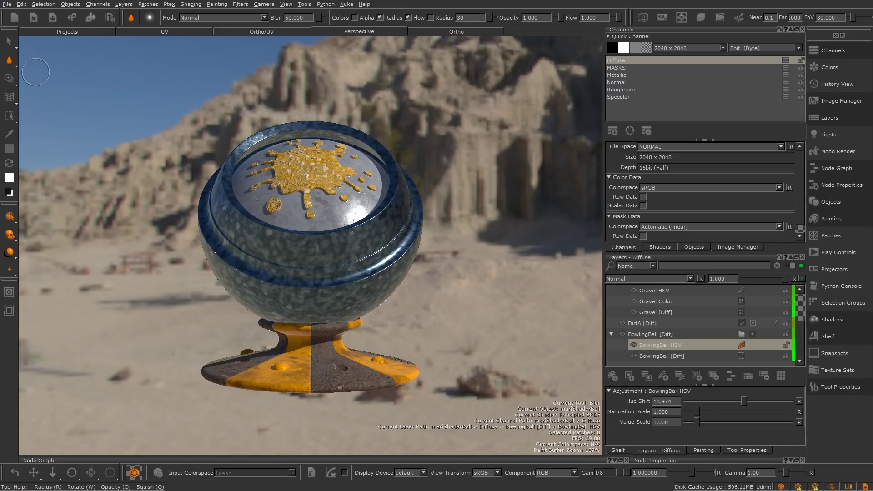
key(e)
click(12, 67)
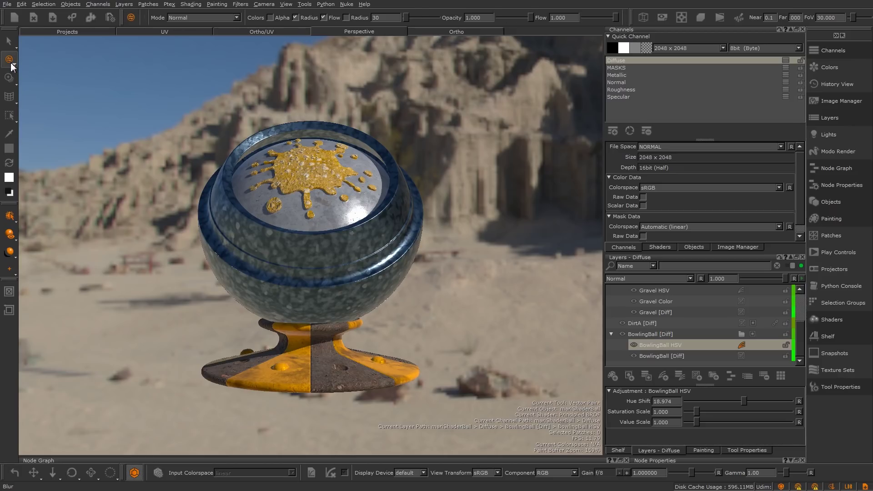
key(p)
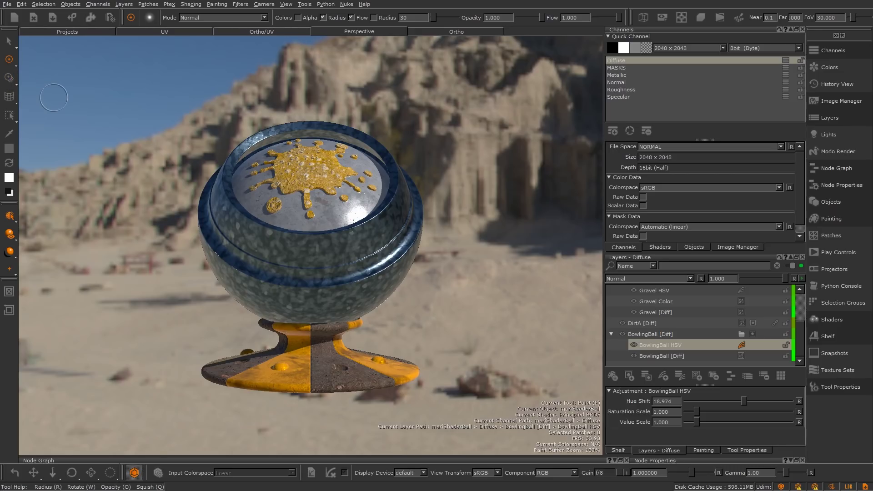
key(m)
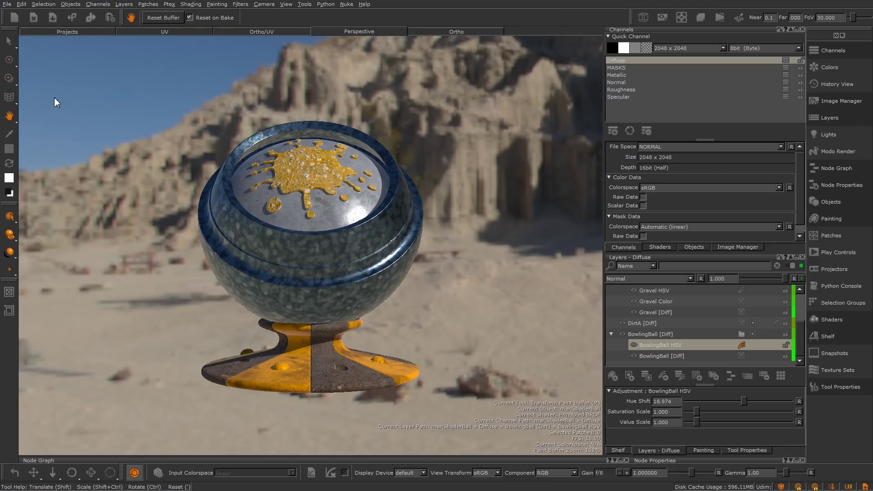
key(p)
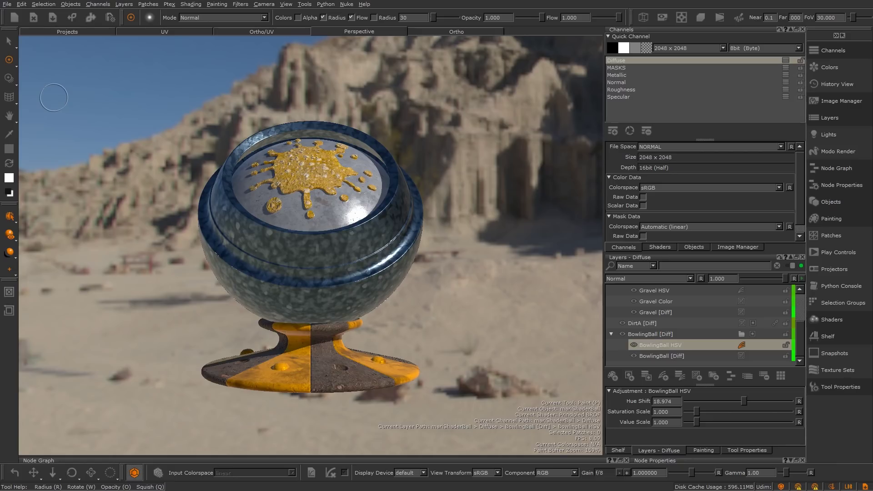
- Review the grouped selection, painting, paint-through and warp tools by activating Select, Paint, Paint Through and Warp, and finish on Marquee Select
click(12, 47)
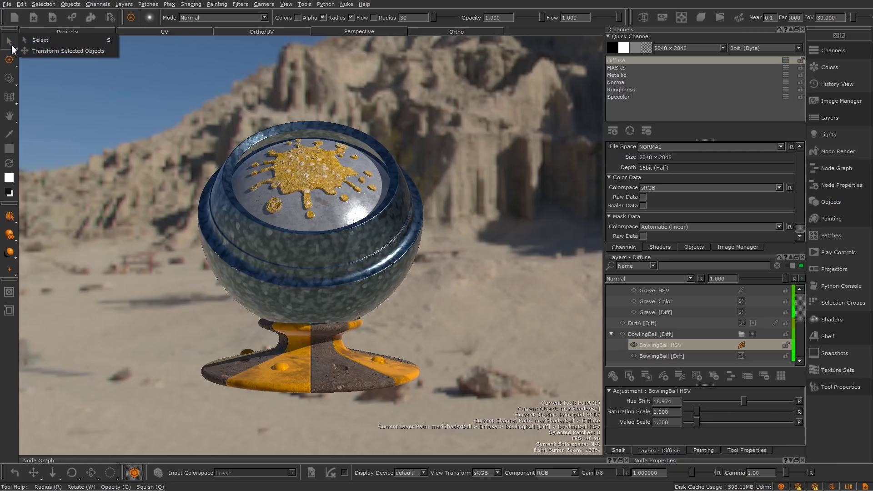
click(12, 45)
mouse_move(7, 62)
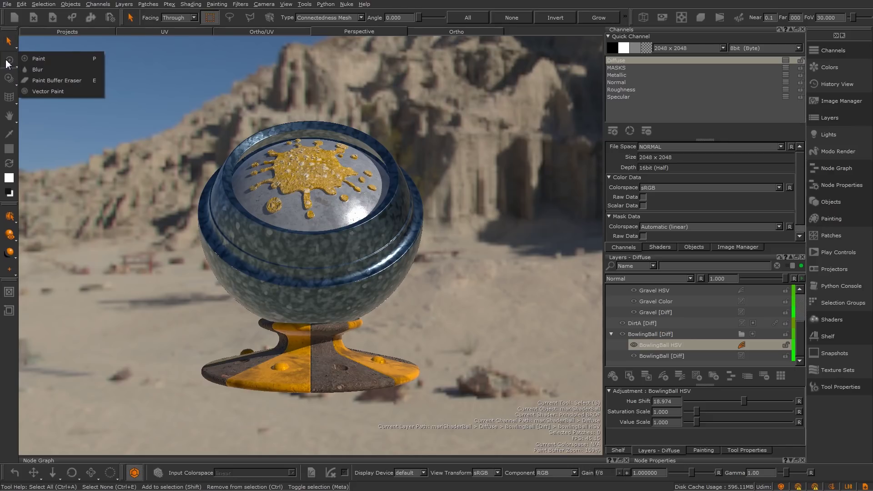
click(6, 63)
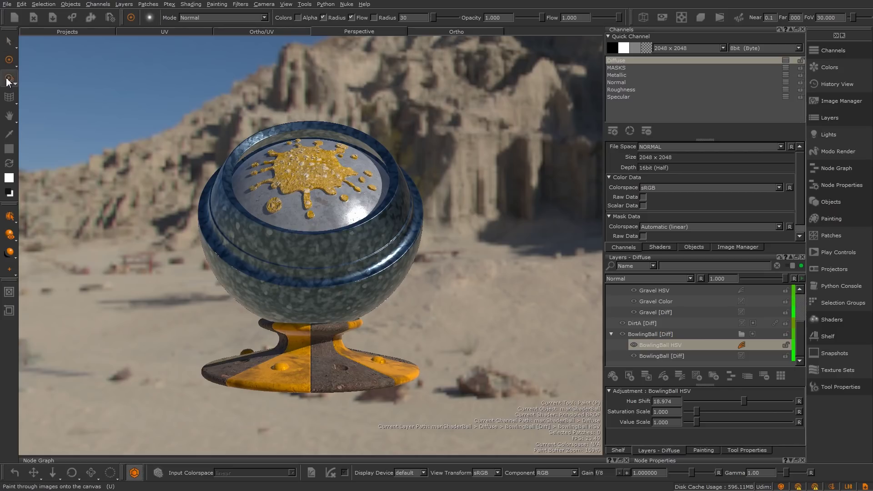
mouse_move(6, 81)
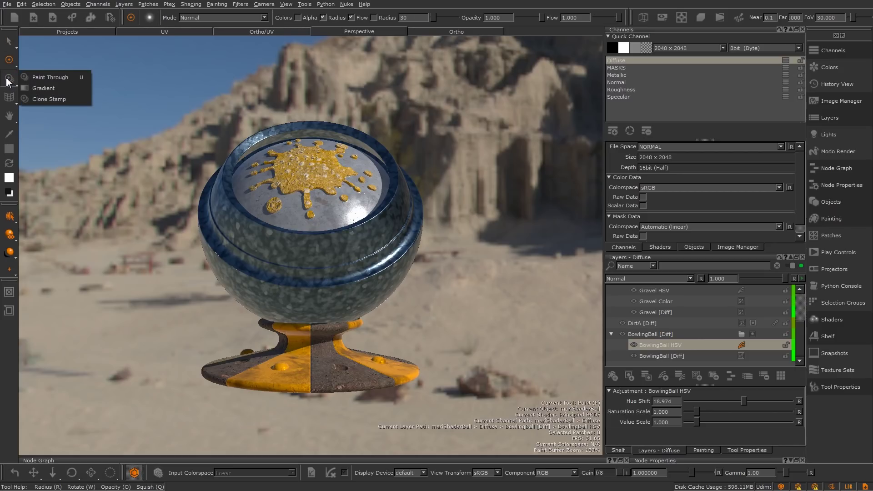
click(6, 77)
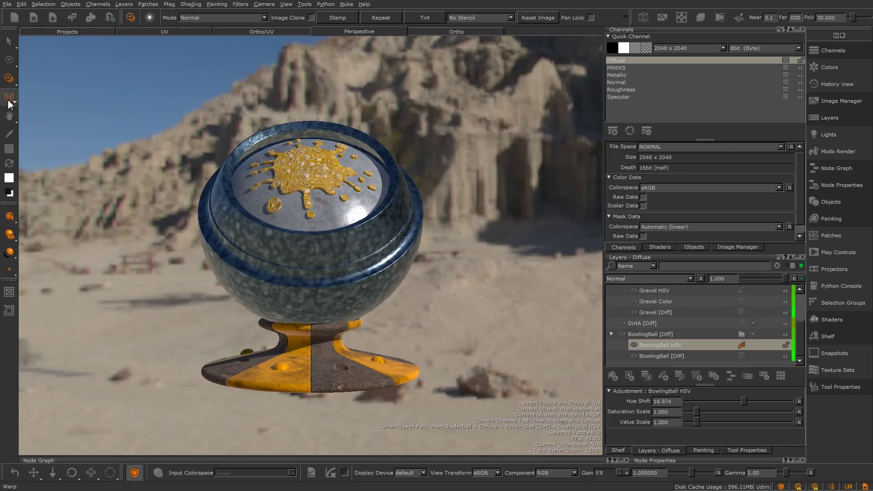
mouse_move(8, 103)
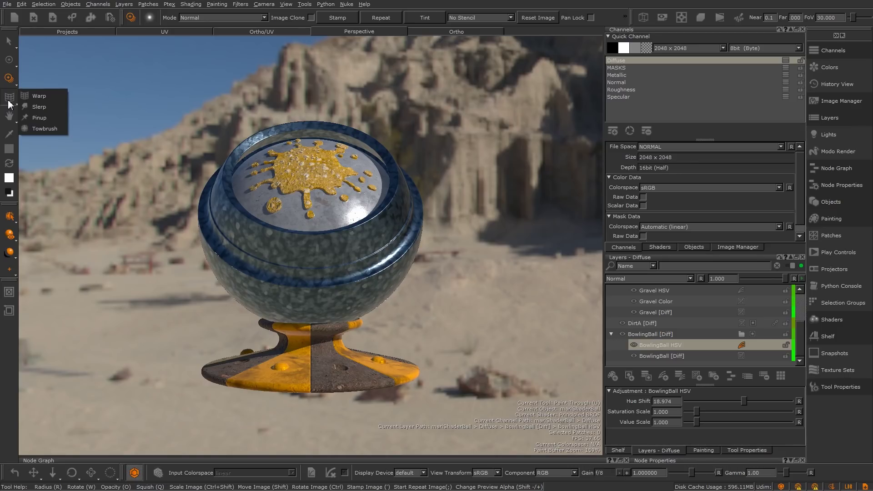
click(8, 103)
mouse_move(9, 118)
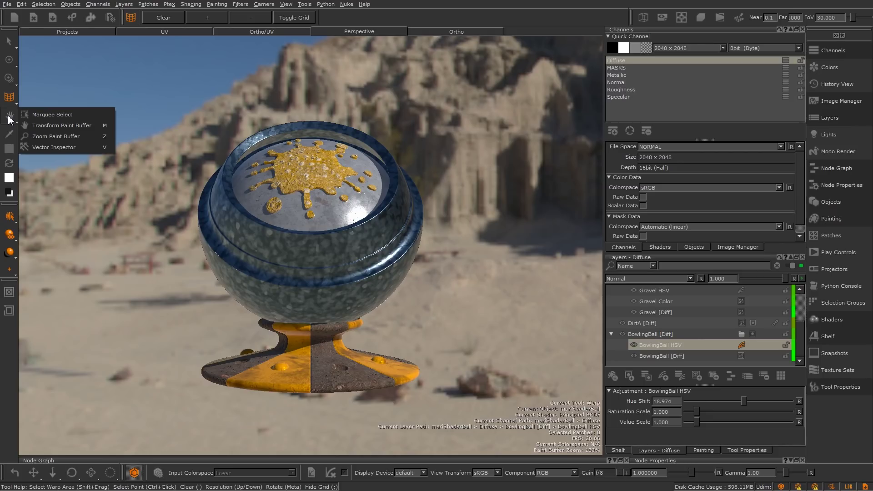
click(85, 114)
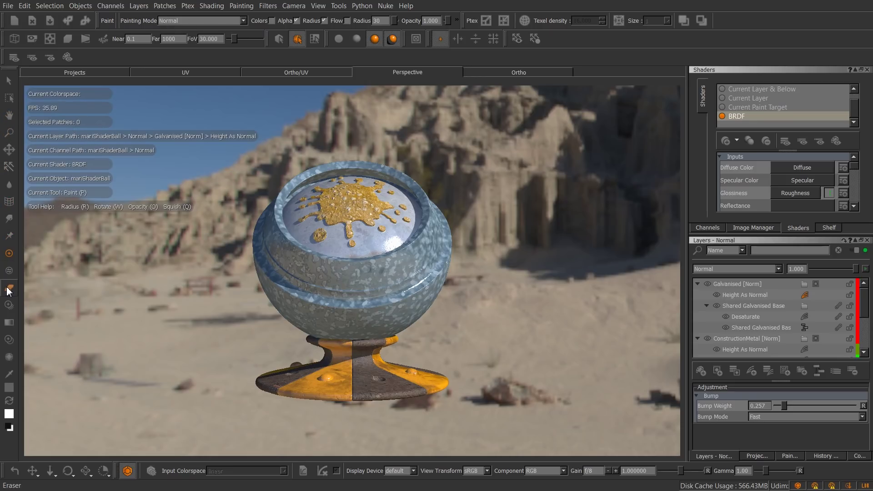
- In Mari 3.3, activate the Paint Through tool and reveal its tool properties that do not fit in the toolbar
click(9, 305)
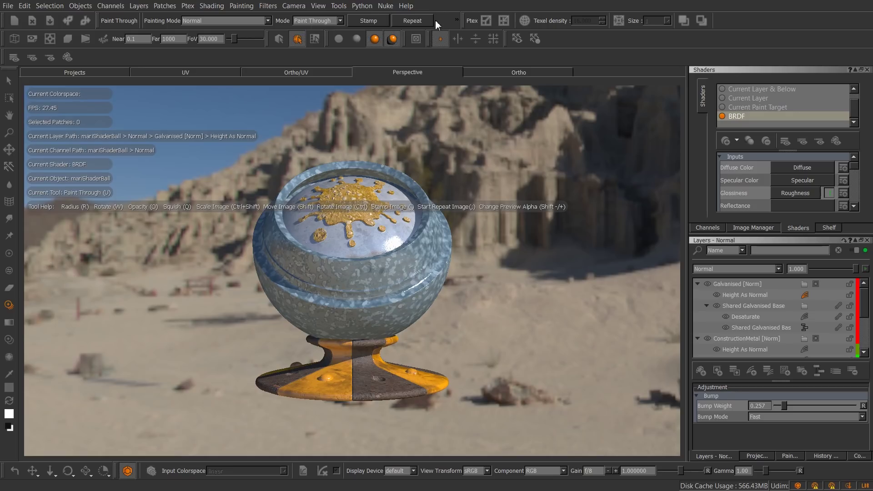
click(457, 19)
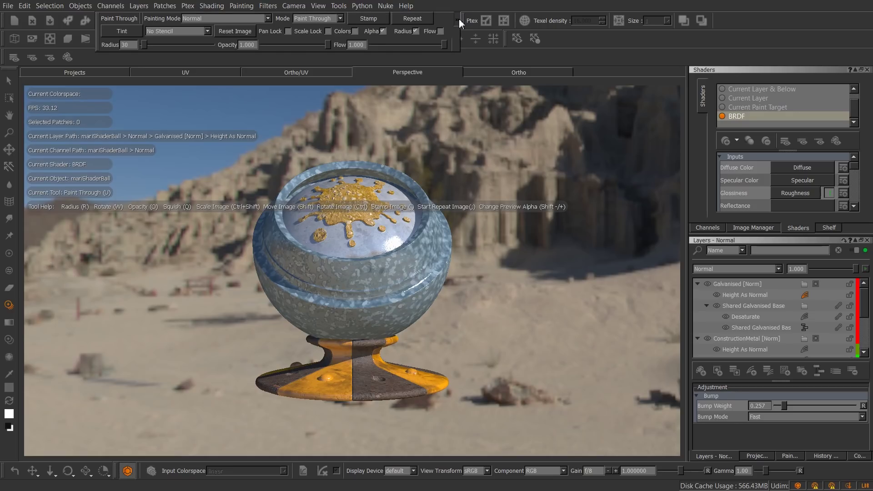
click(458, 19)
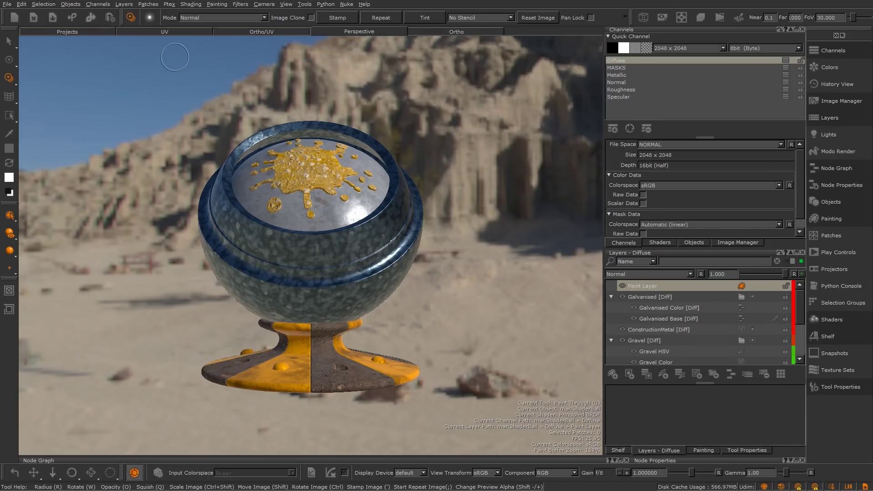
- In Mari 4.0, review the Marquee Select tool's selection modes and choose Rectangle Selection Mode
click(8, 59)
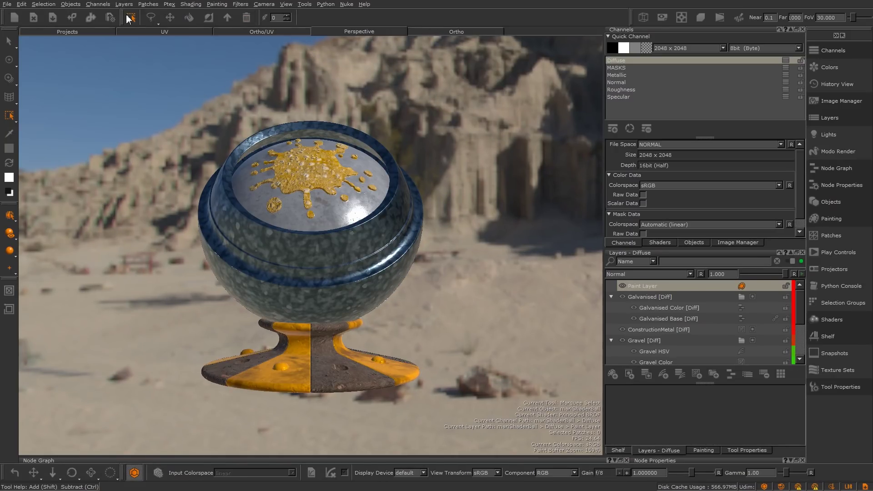
click(153, 18)
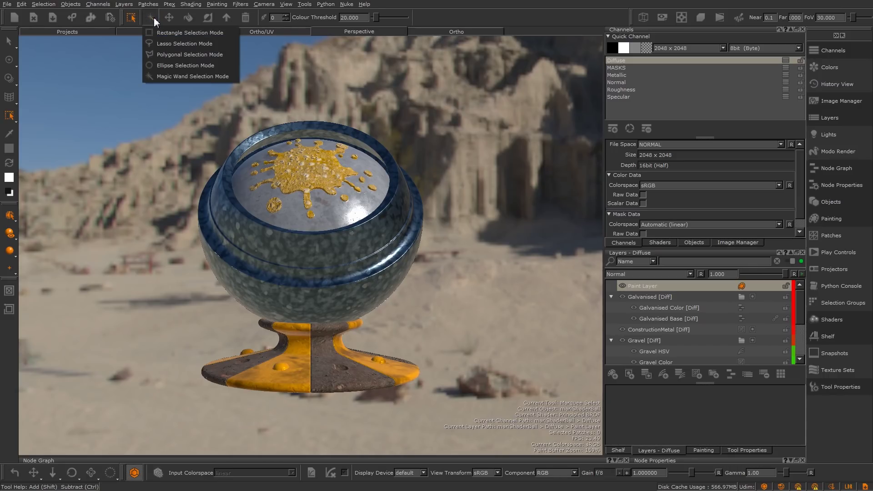
click(197, 34)
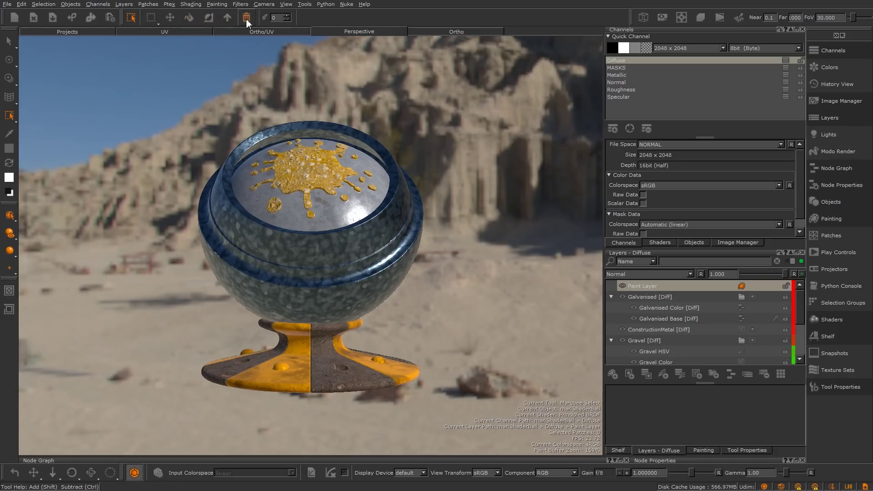
- Draw a rectangular selection over the shader ball's yellow paint splatter, try filling and clearing it, and undo the last change
drag(369, 149, 250, 263)
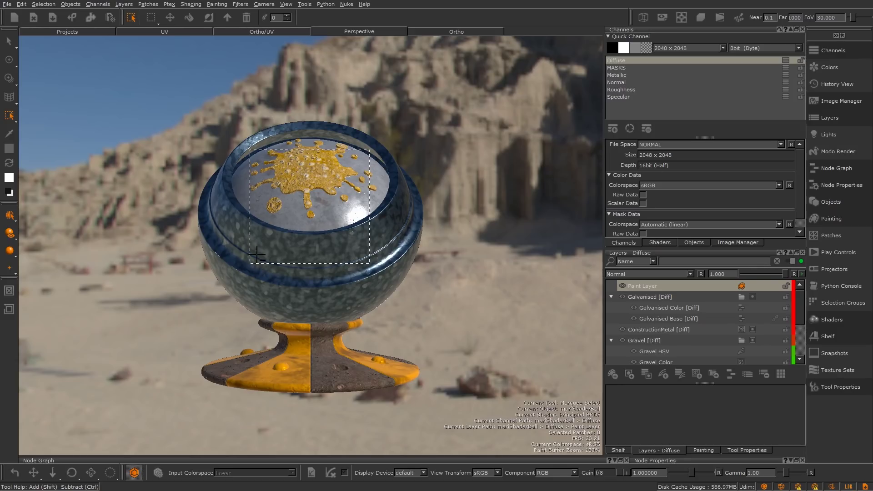
click(190, 17)
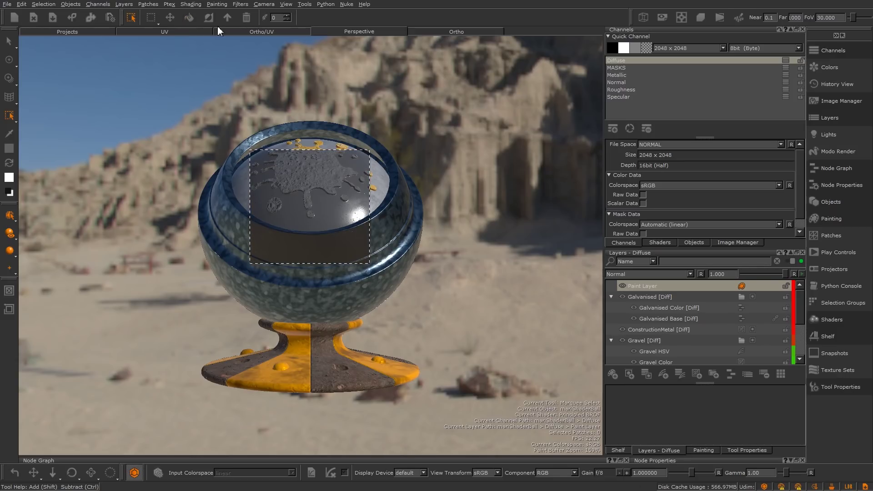
click(246, 18)
drag(254, 191, 201, 256)
key(ctrl+z)
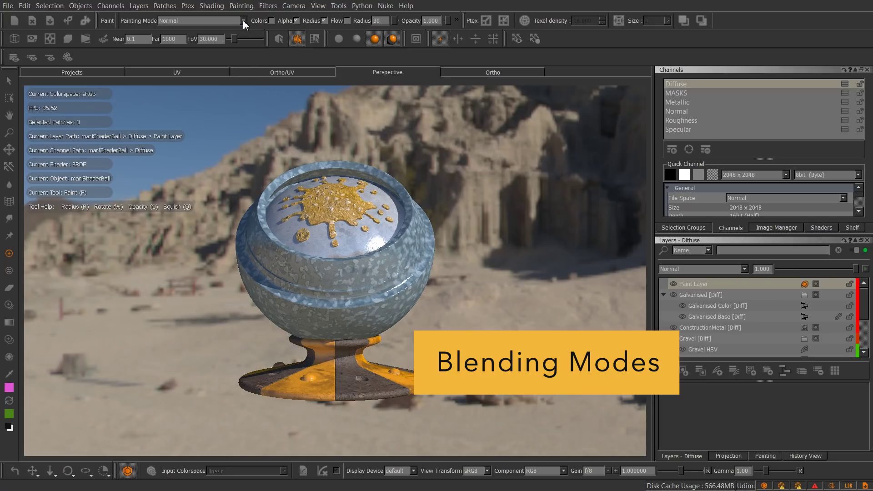
- In Mari 3.3, review the blending modes offered for the Paint tool and for the Paint Layer
click(243, 20)
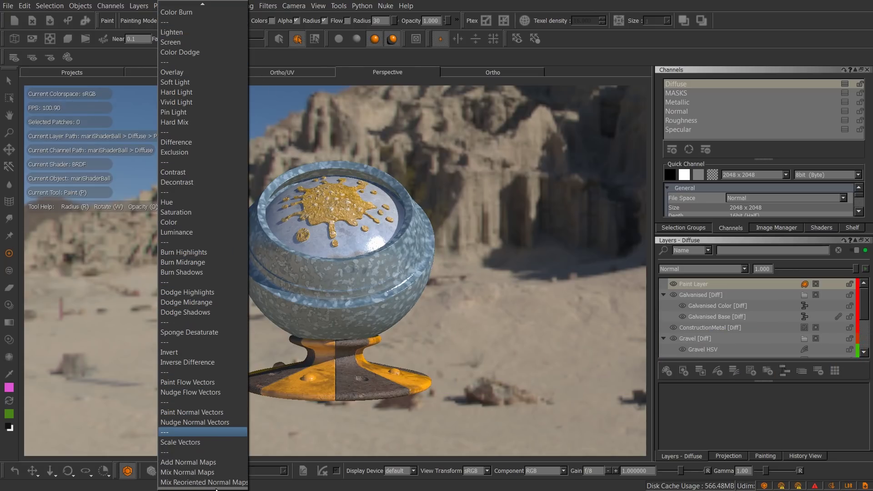
click(681, 268)
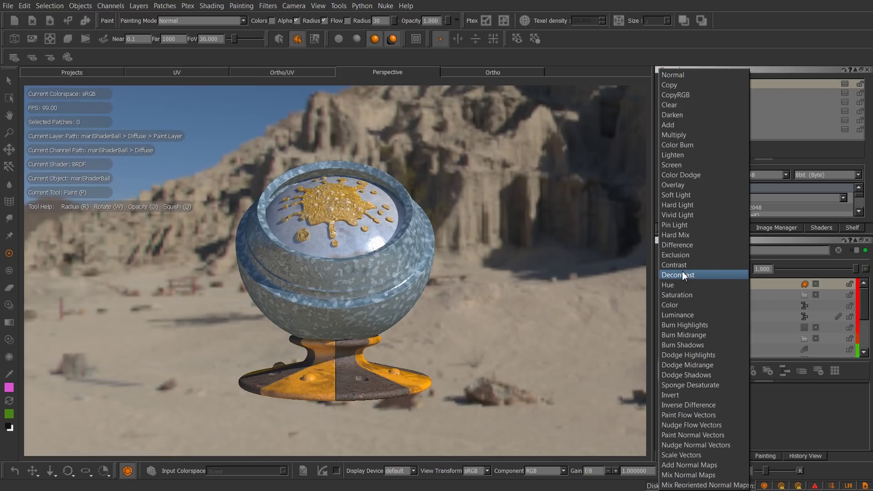
click(232, 22)
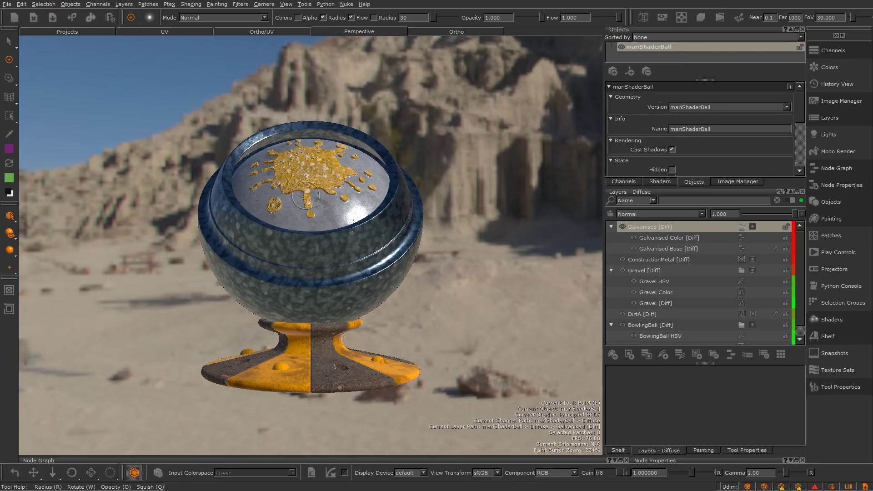
- In Mari 4.0, review the categorized blending modes for the Paint tool and for the Galvanised [Diff] layer
click(264, 17)
mouse_move(258, 52)
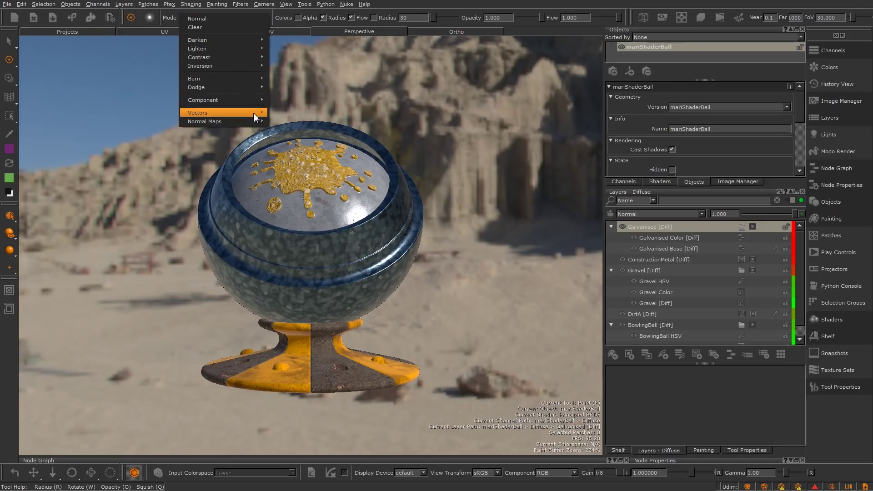
mouse_move(253, 120)
click(663, 212)
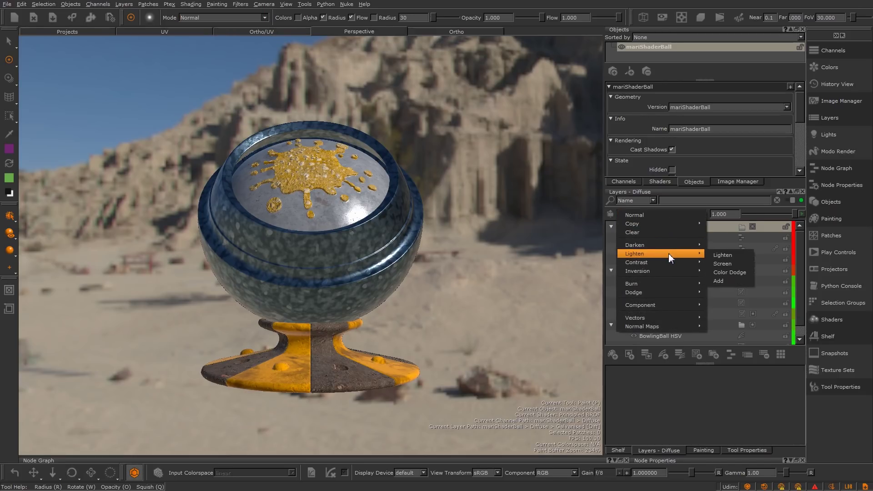
mouse_move(670, 317)
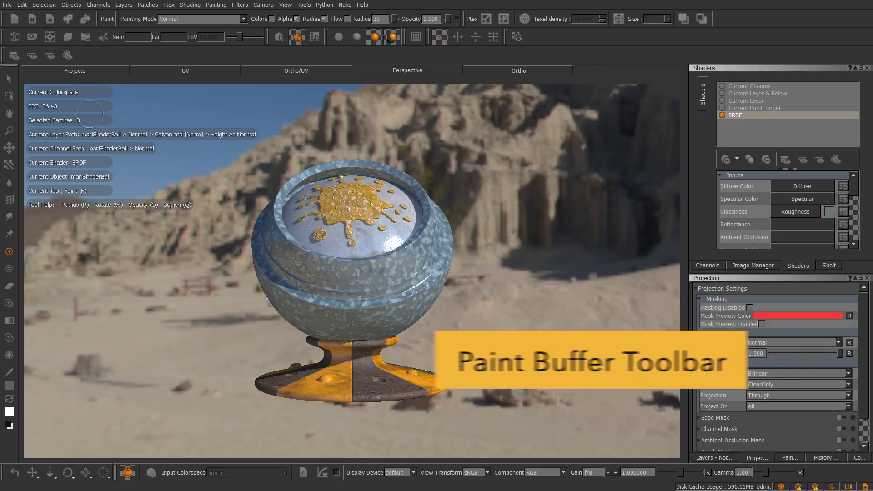
- Compare the paint buffer controls of Mari 3.3 and 4.0, and review Mari 4.0's list of available palettes and toolbars
click(297, 40)
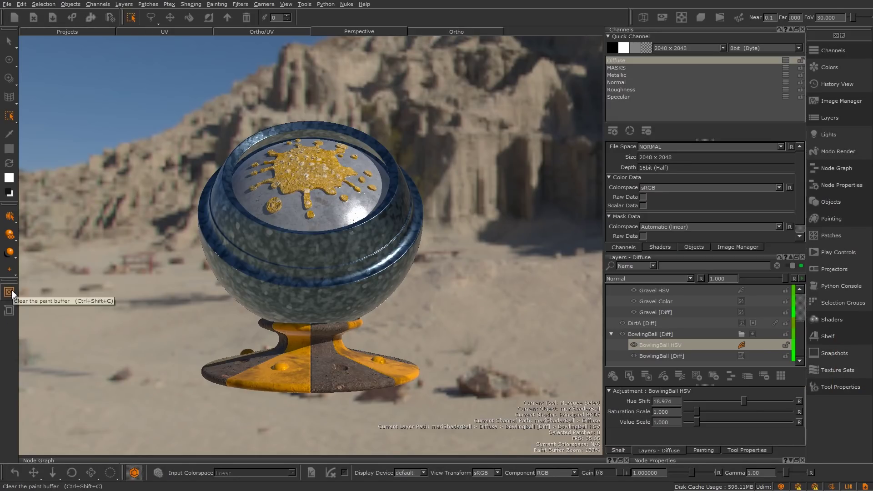
click(9, 292)
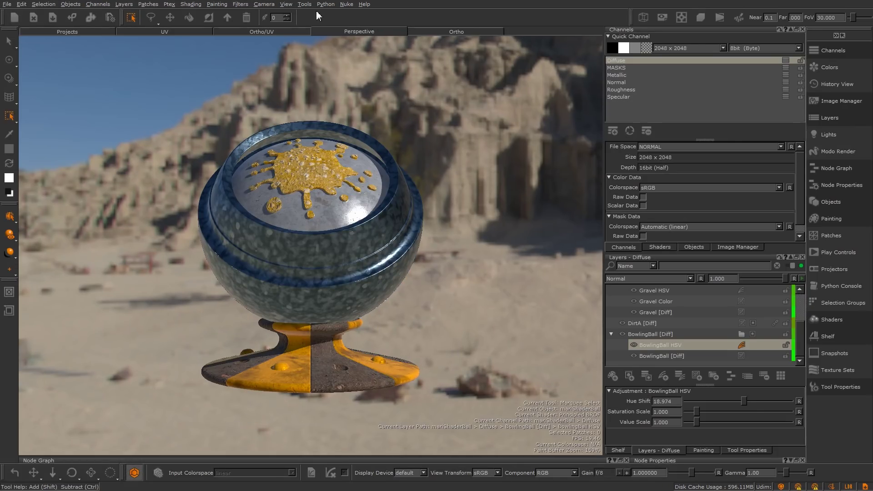
right_click(455, 15)
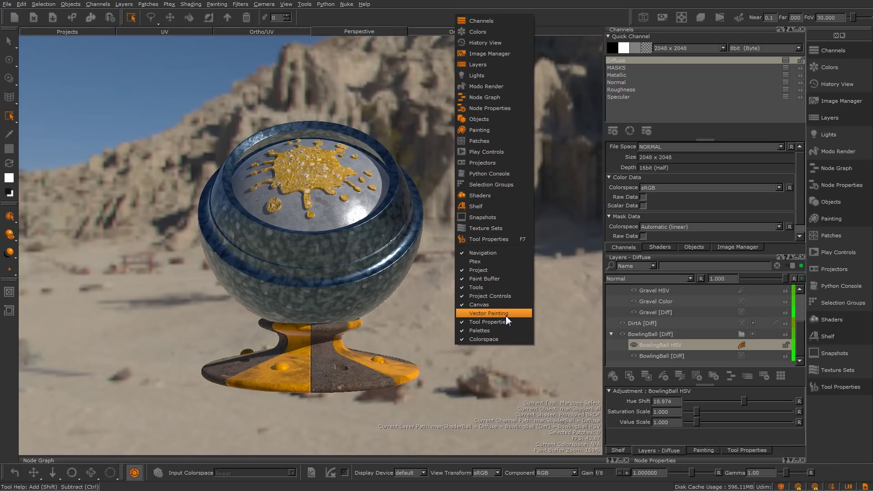
click(402, 314)
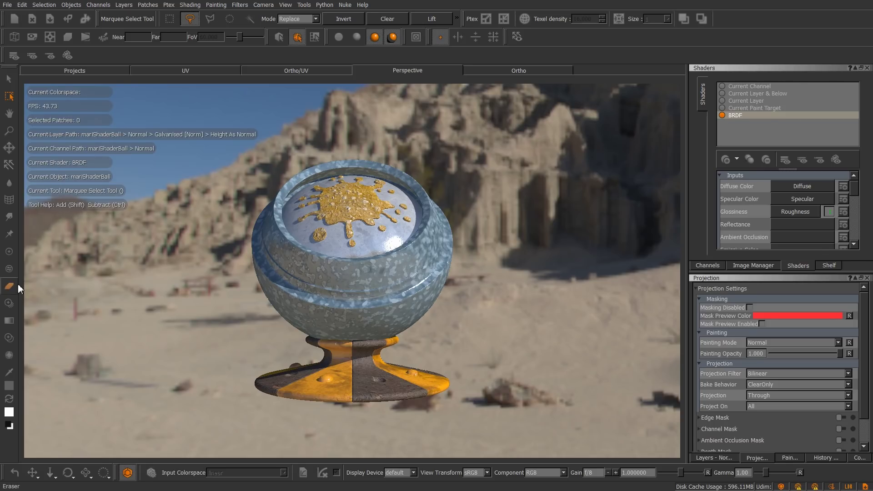
- In Mari 3.3, switch from the Marquee Select tool to Paint Through
click(8, 303)
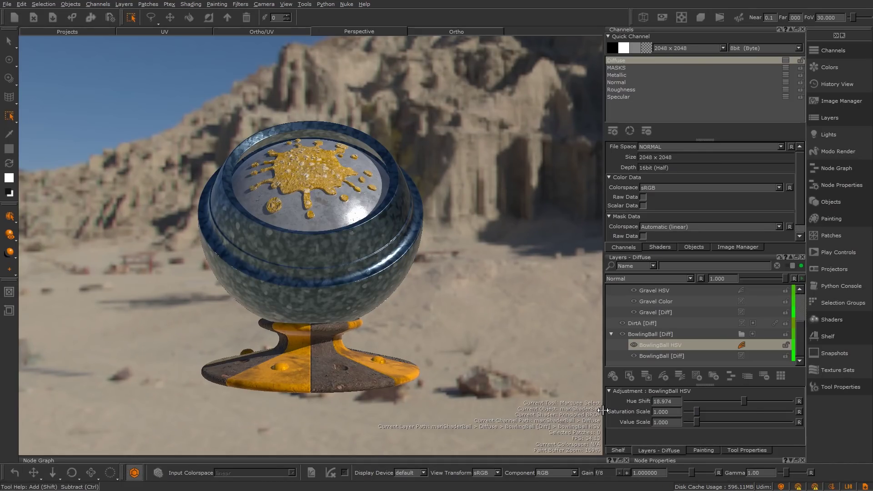
key(u)
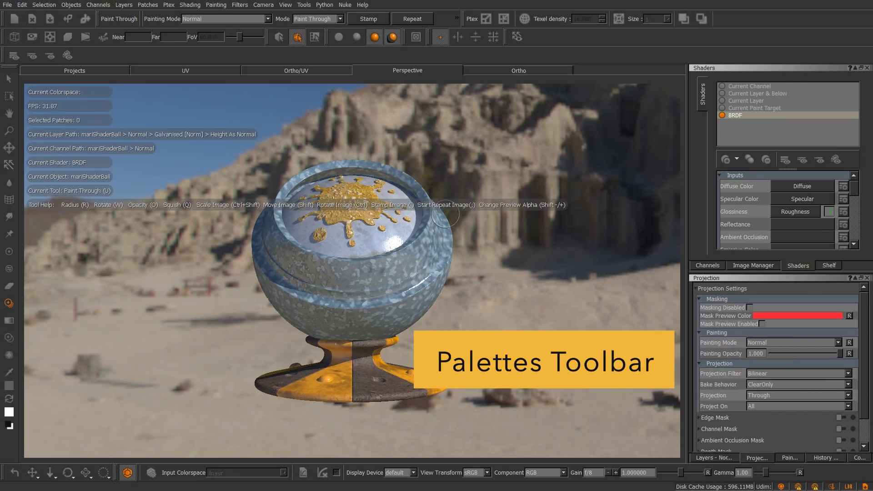
- In Mari 3.3, review the list of available palettes and toolbars
click(285, 5)
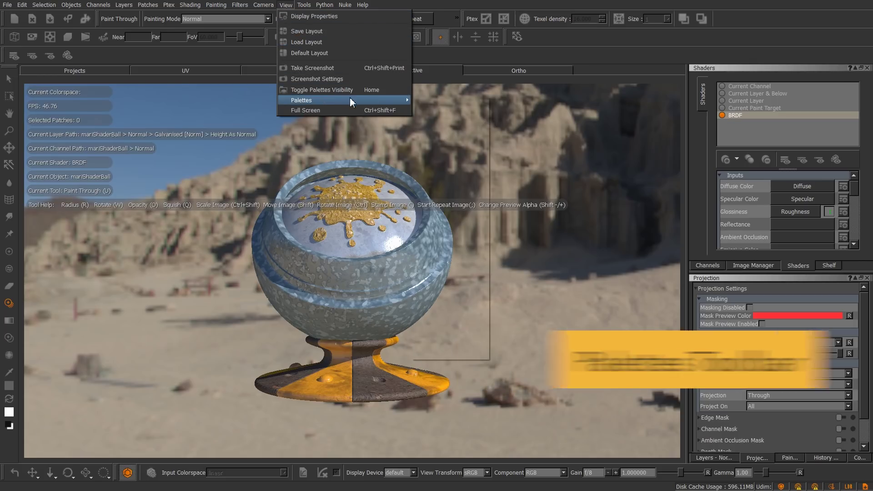
mouse_move(350, 100)
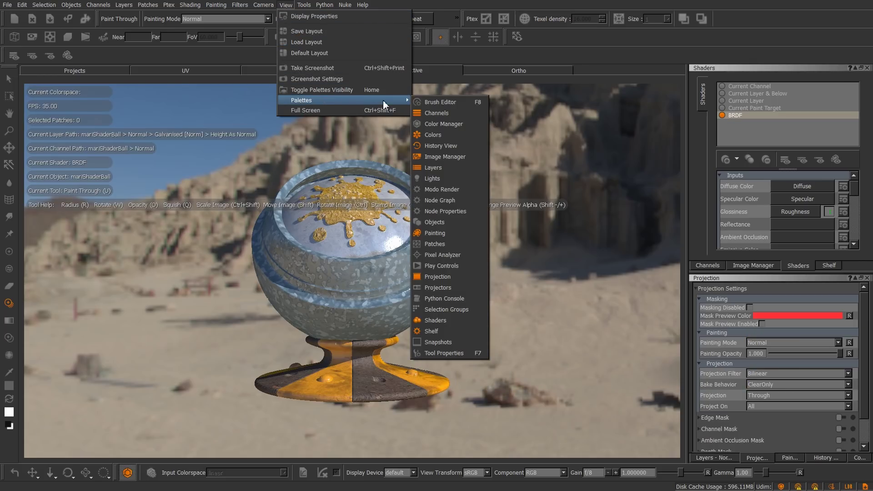
right_click(558, 41)
right_click(559, 41)
key(Escape)
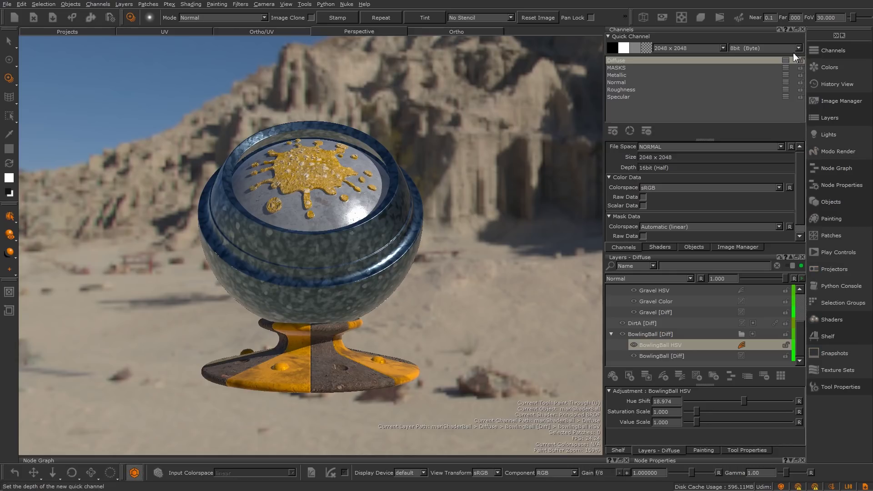
- In Mari 4.0, close all the palettes docked beside the viewport
click(802, 29)
click(803, 29)
click(803, 29)
click(803, 29)
click(803, 29)
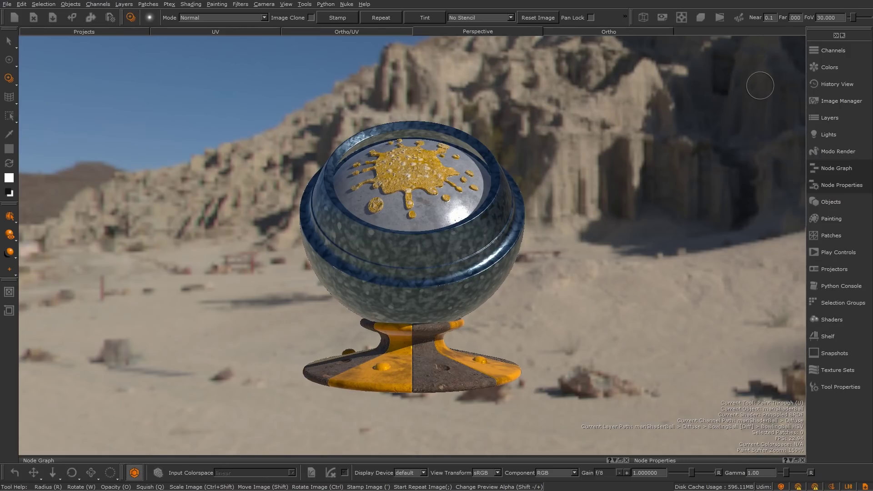
- Show the Channels and Layers palettes temporarily, try a higher Hue Shift on BowlingBall HSV, and undo the change
click(839, 50)
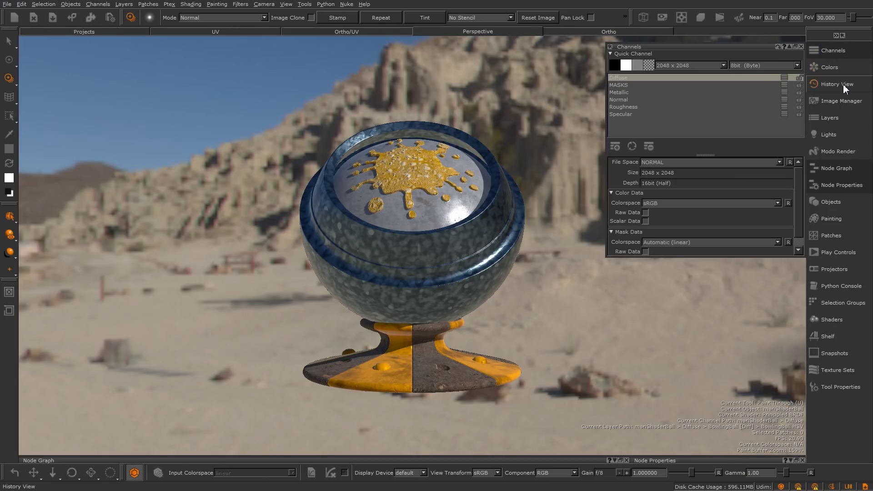
click(844, 123)
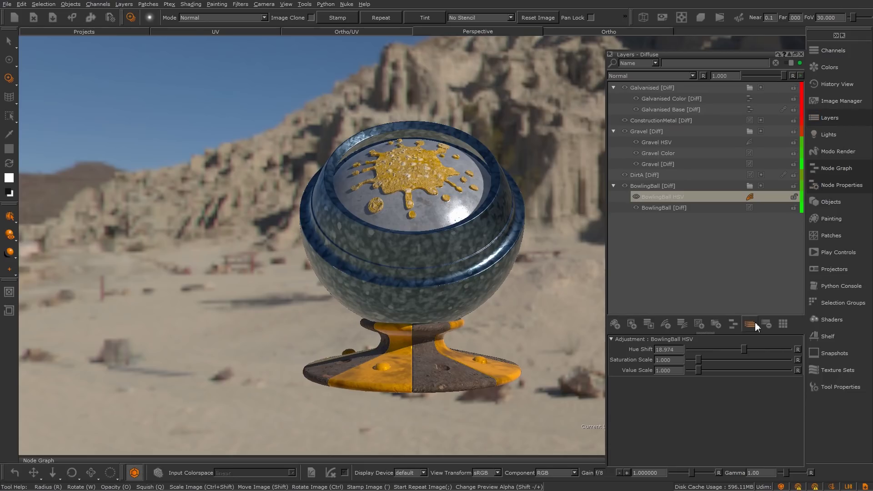
drag(744, 350, 759, 349)
key(ctrl+z)
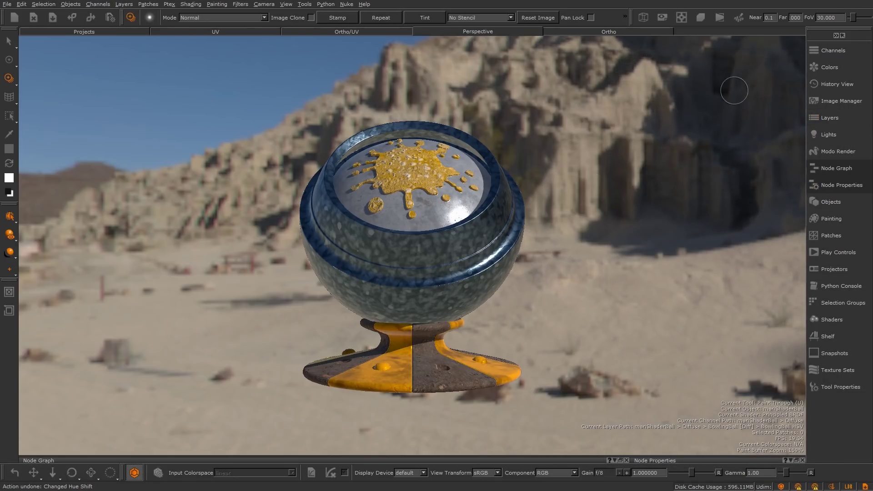
- Open the Layers and Channels palettes as floating windows and dock both beside the viewport
click(839, 117)
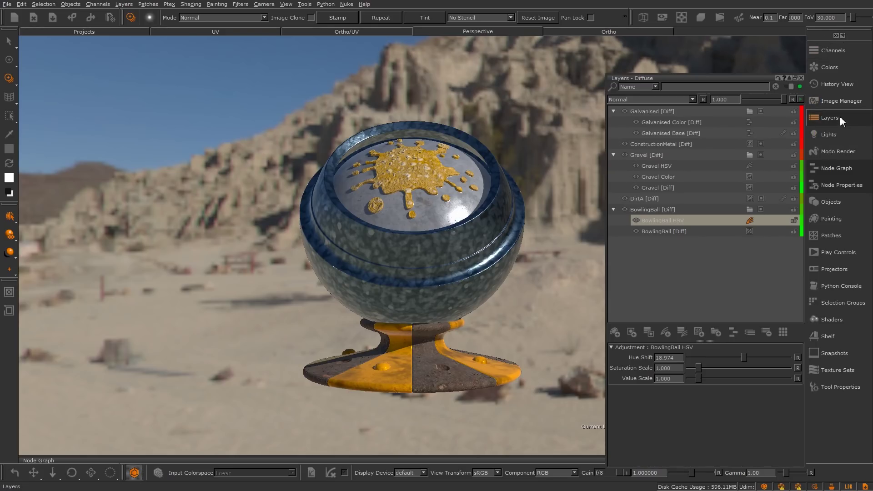
click(834, 52)
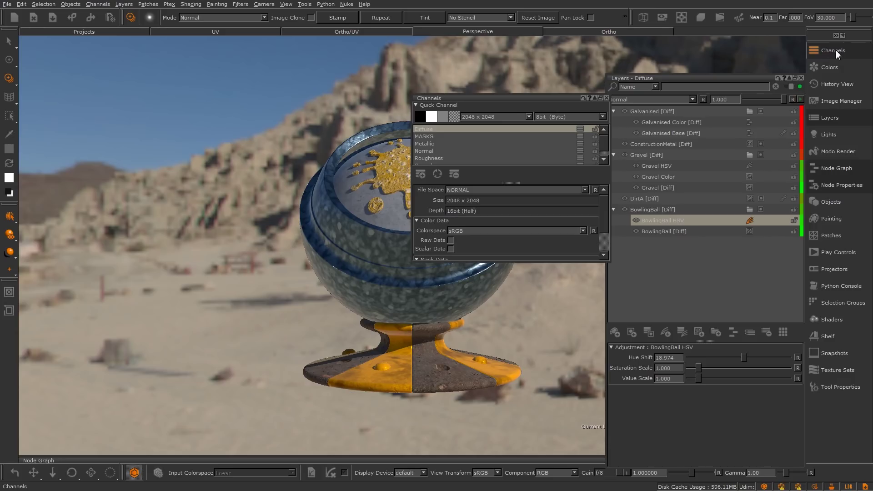
click(837, 51)
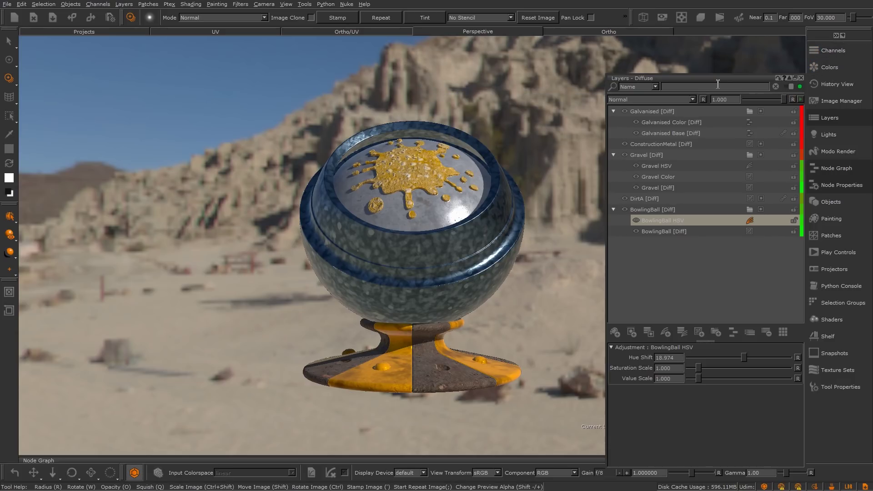
drag(703, 80, 836, 73)
click(837, 52)
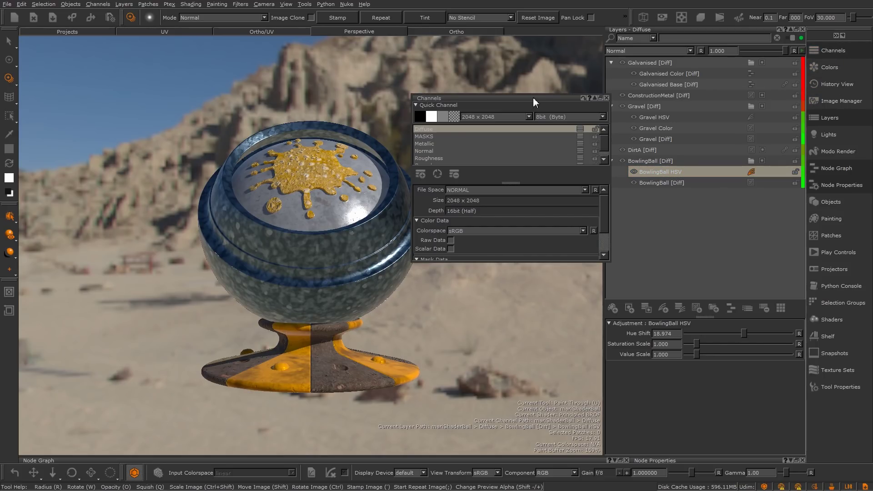
drag(533, 97, 705, 52)
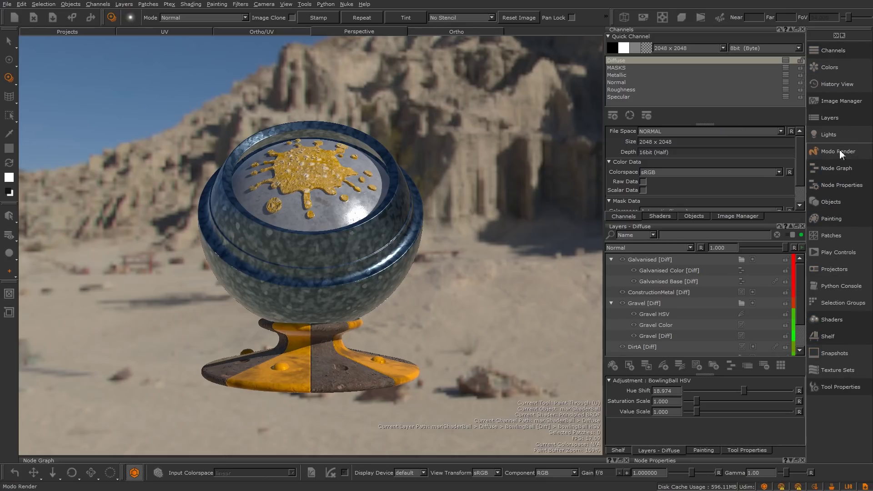
- Bring the docked Shaders palette forward and toggle it between collapsed and expanded, ending with it collapsed
click(838, 319)
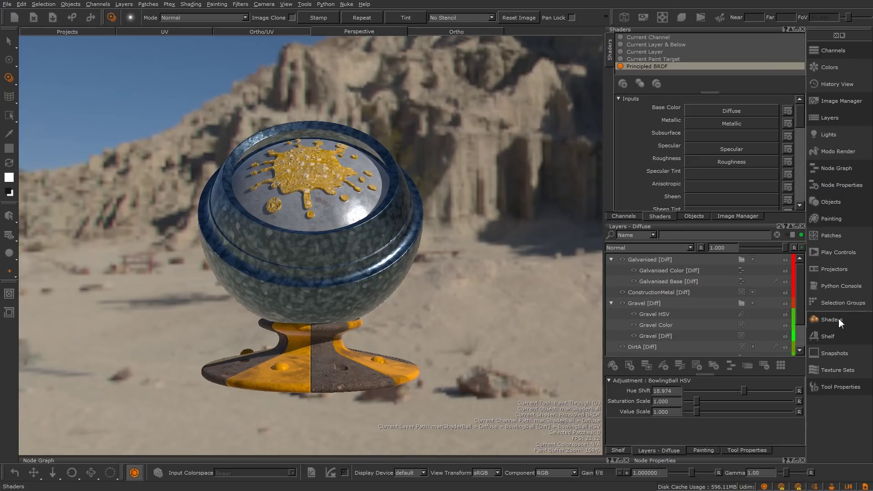
click(691, 30)
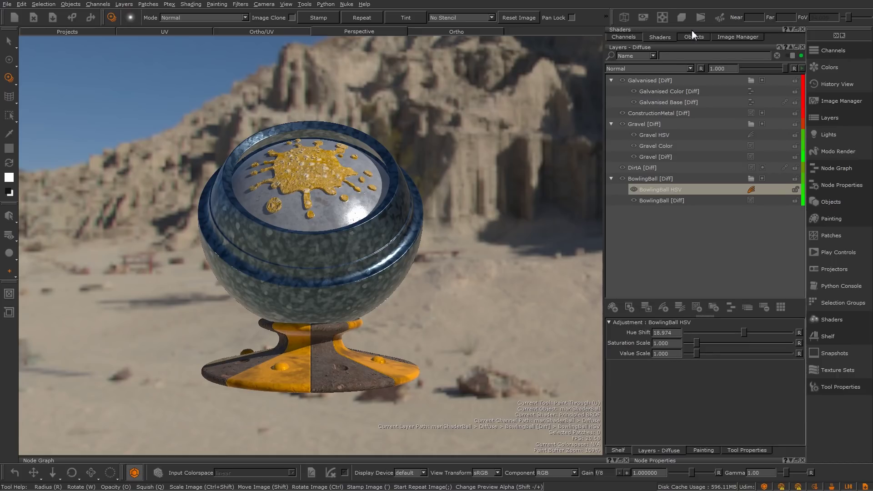
click(839, 325)
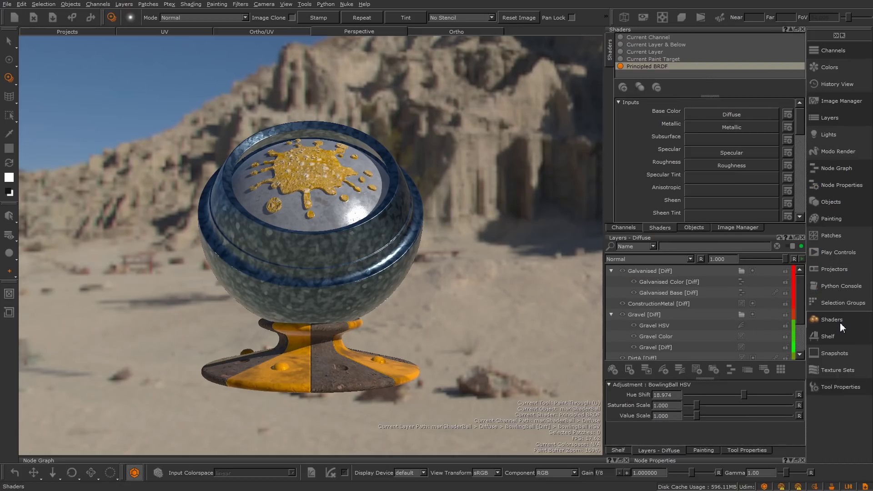
click(839, 322)
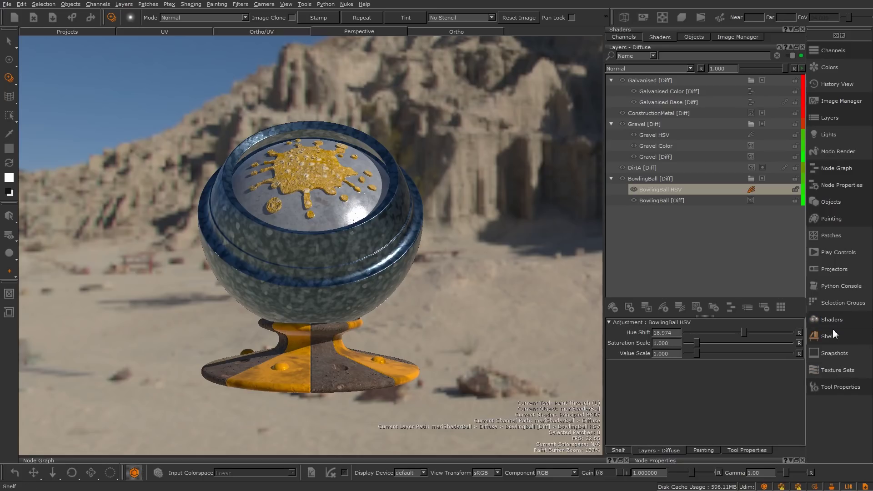
- Expand and collapse the Node Graph palette, and toggle the Palettes toolbar's display
click(835, 167)
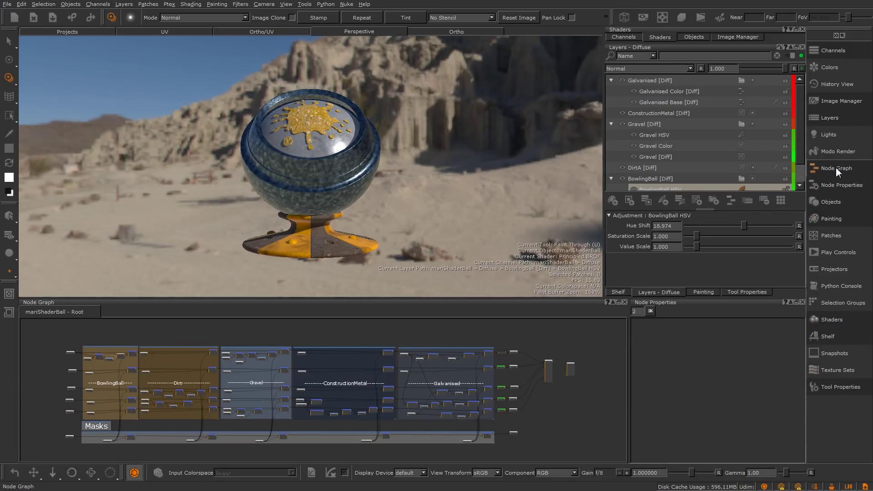
click(836, 167)
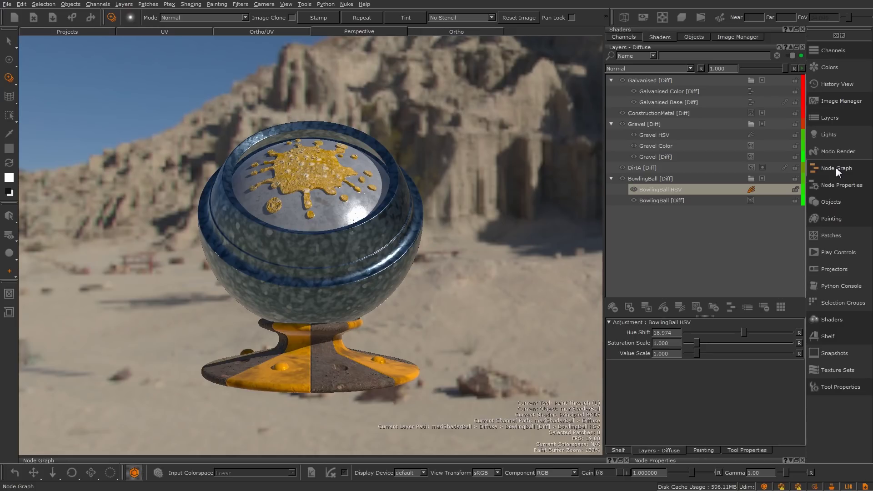
key(ctrl+p)
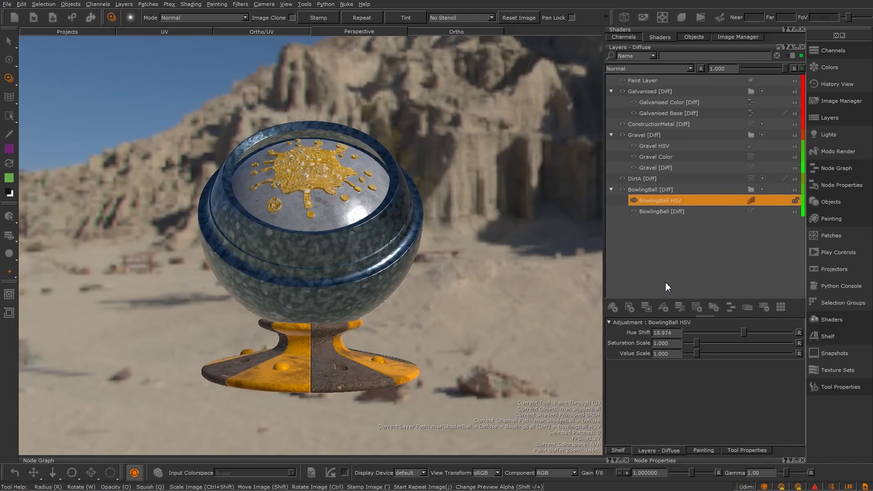
click(836, 35)
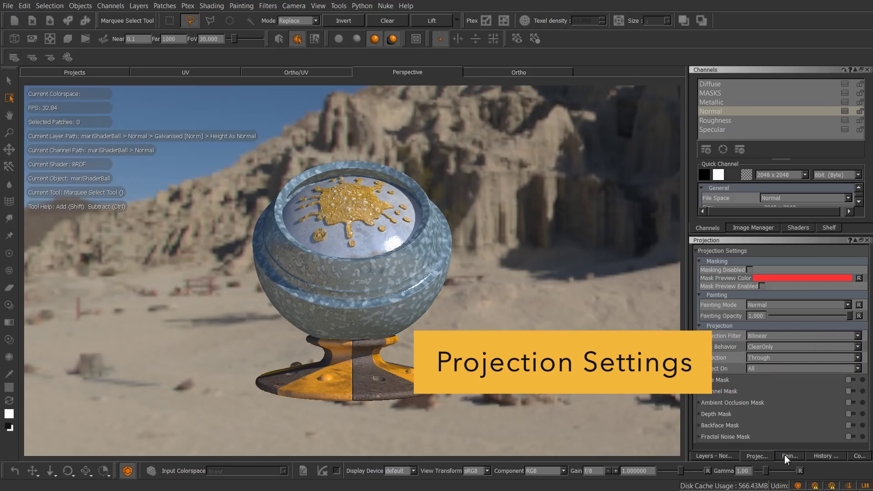
- Compare Mari 3.3's separate Painting and Projection palettes with the Projection Settings section of Mari 4.0's Painting palette
click(786, 455)
click(759, 456)
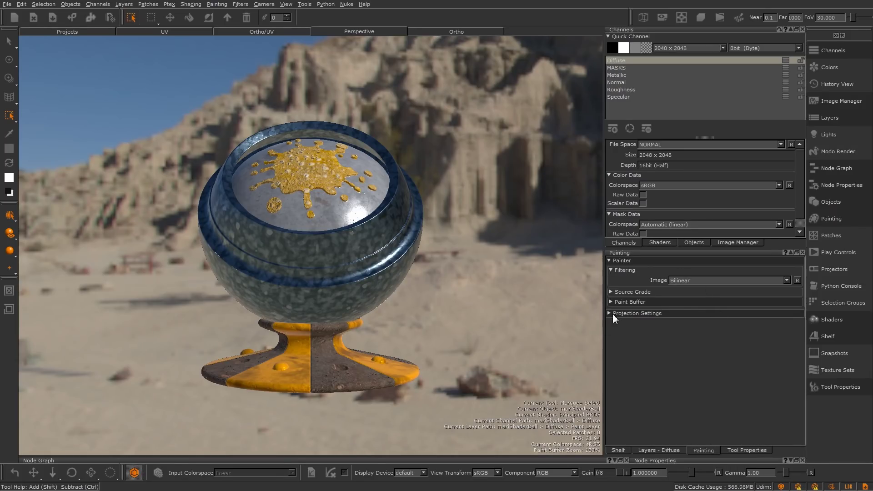
click(632, 314)
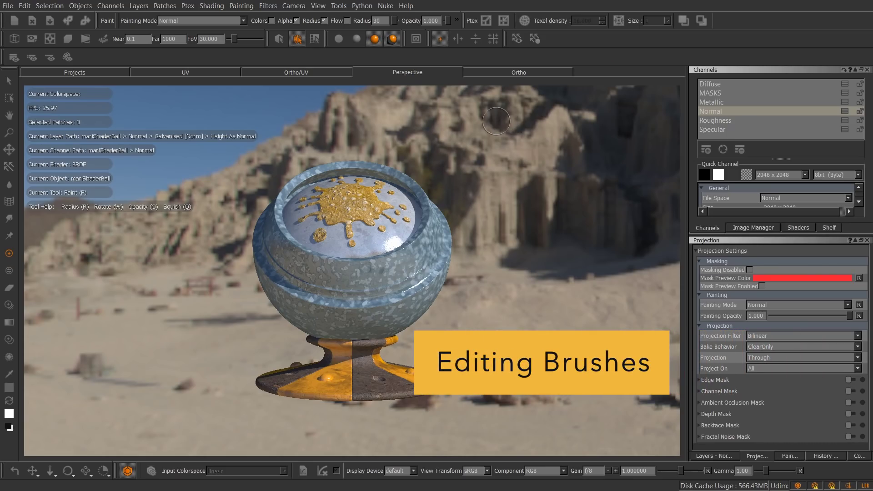
- In Mari 3.3, open the Brush Editor and Tool Properties palettes and set the Paint brush's spacing to 0.490
key(b)
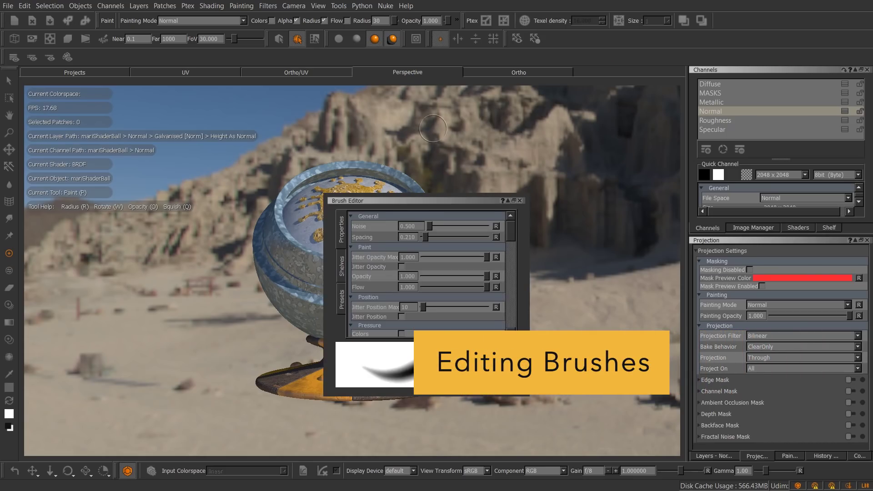
key(t)
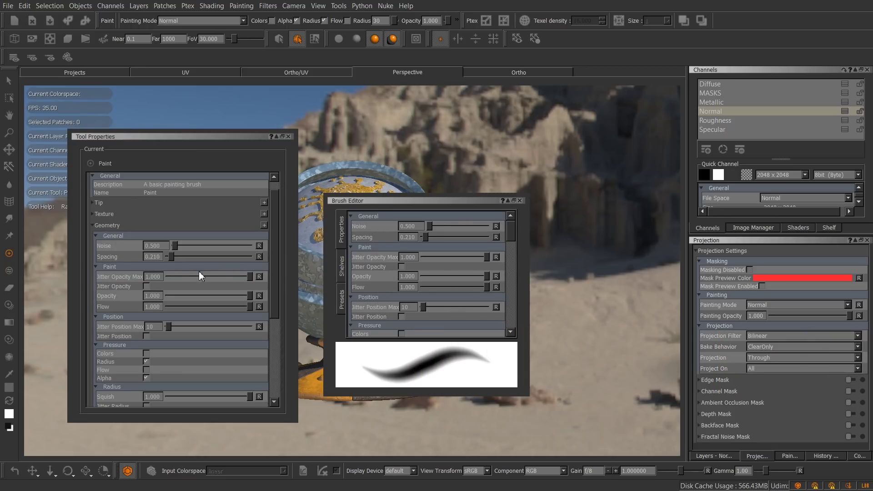
mouse_move(172, 256)
mouse_down()
mouse_move(194, 256)
mouse_move(176, 256)
mouse_up()
- Review the shelves and presets in Mari 3.3's Brush Editor, and bring the Shelf palette forward
click(341, 267)
click(340, 299)
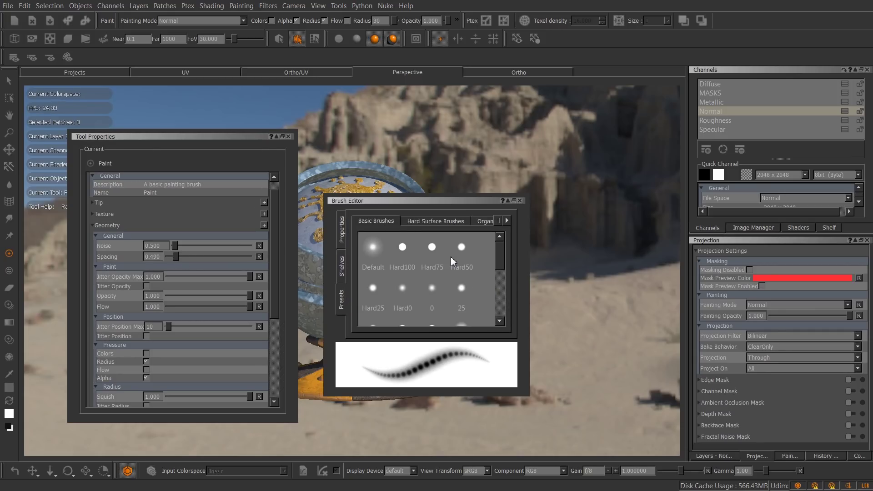
click(827, 227)
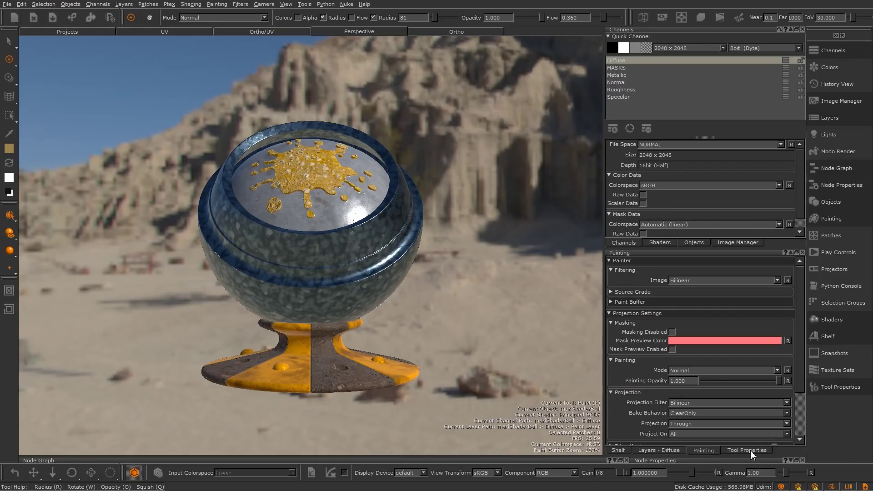
- In Mari 4.0, set the Paint brush's spacing to 0.150 and add the current brush to the Demo shelf
click(750, 449)
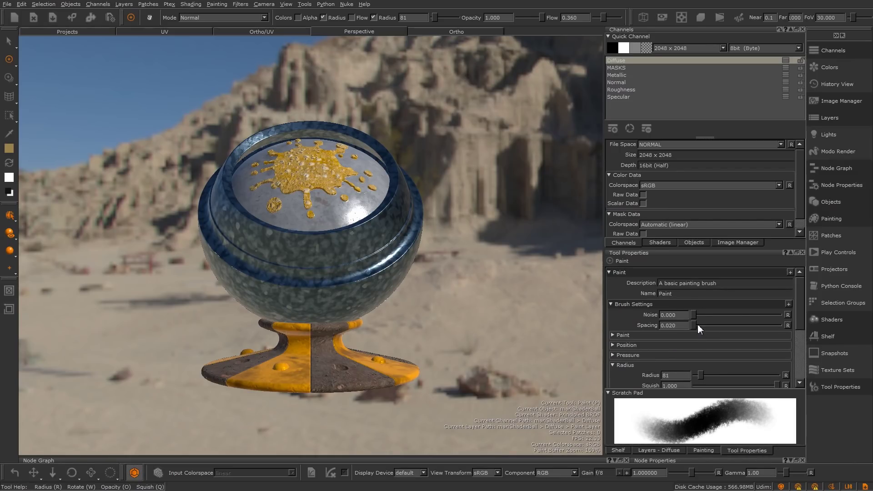
drag(694, 325, 697, 325)
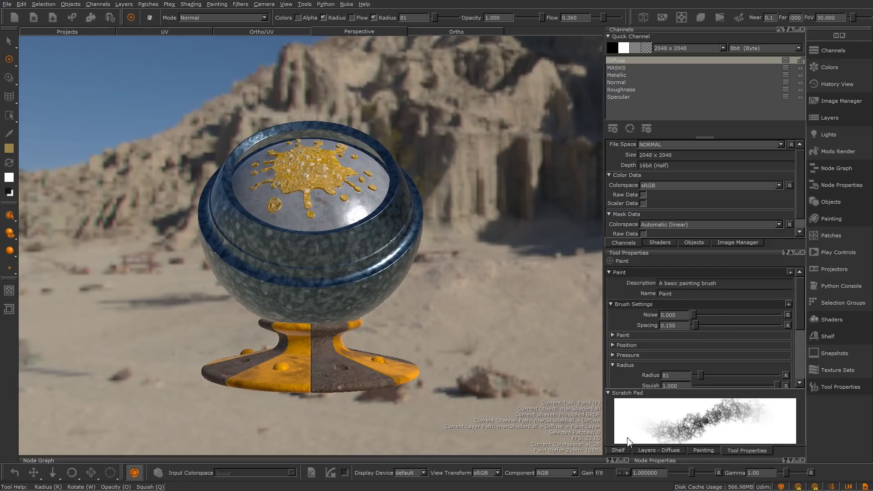
click(618, 450)
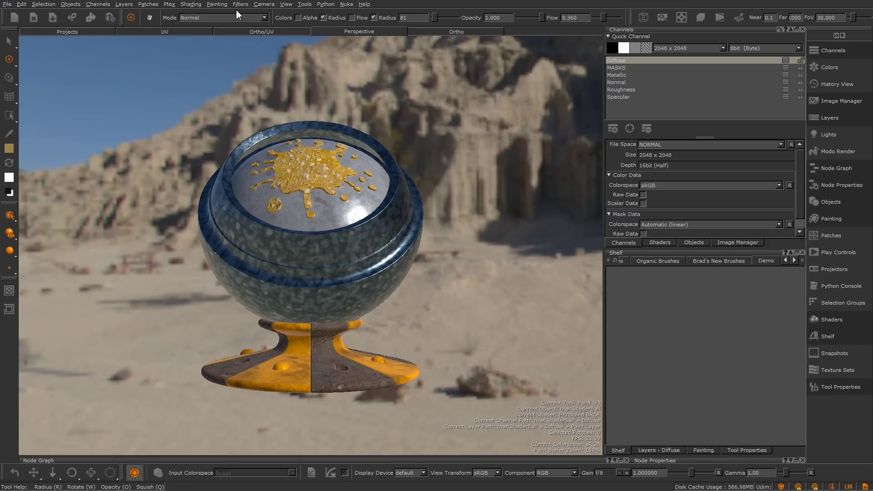
mouse_move(151, 26)
mouse_down()
mouse_move(156, 103)
mouse_move(584, 295)
mouse_up()
drag(647, 302, 648, 304)
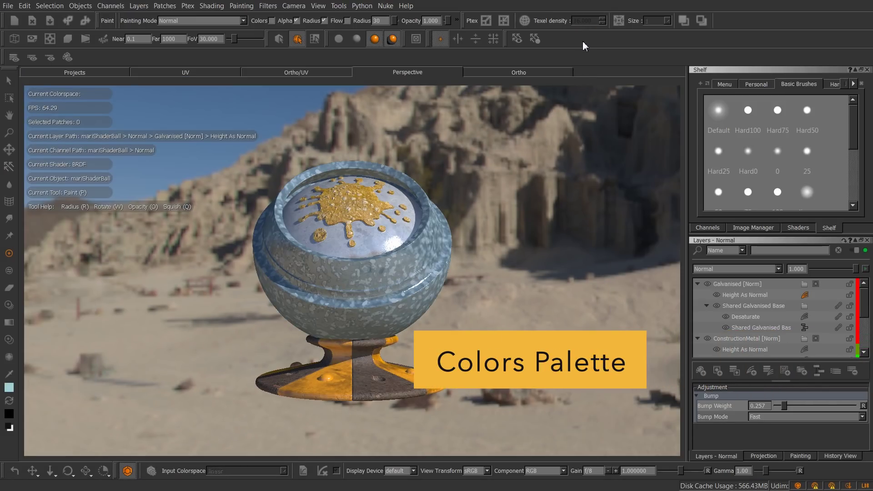
- In Mari 3.3, open the Colors palette, swap the foreground and background colors back and forth, and enlarge the palette
right_click(584, 55)
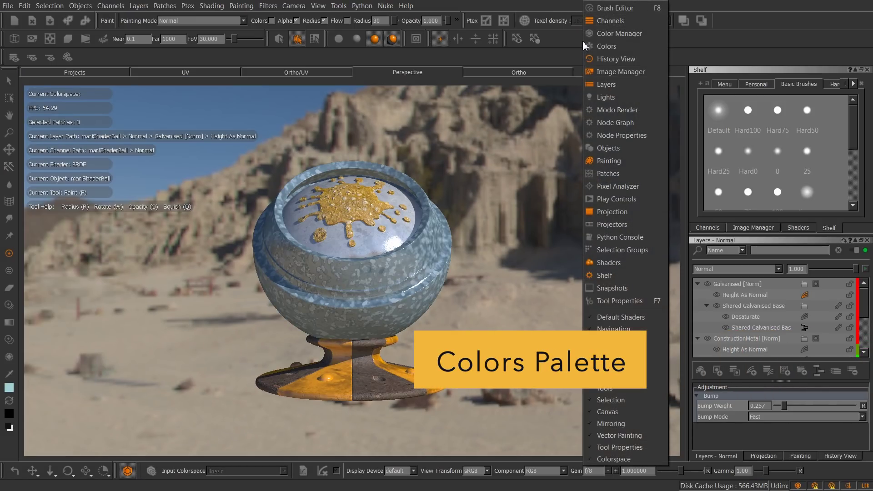
click(614, 48)
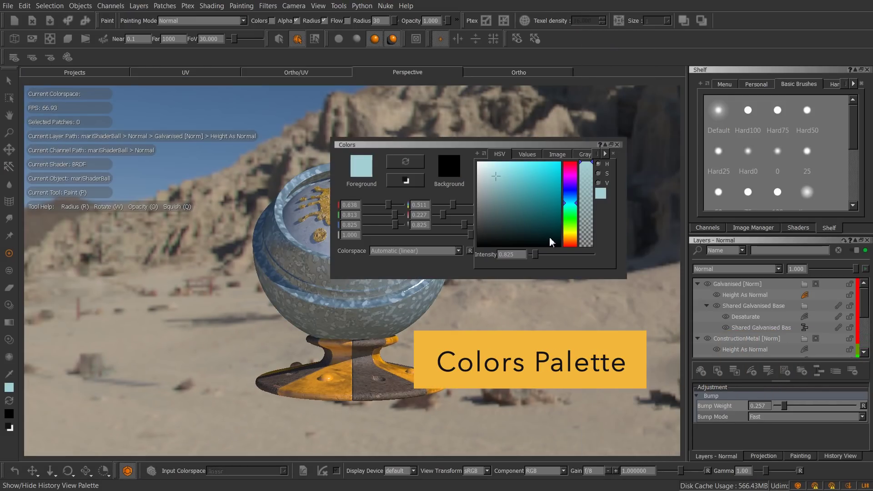
click(410, 162)
click(412, 162)
click(9, 401)
click(9, 401)
click(9, 401)
click(10, 401)
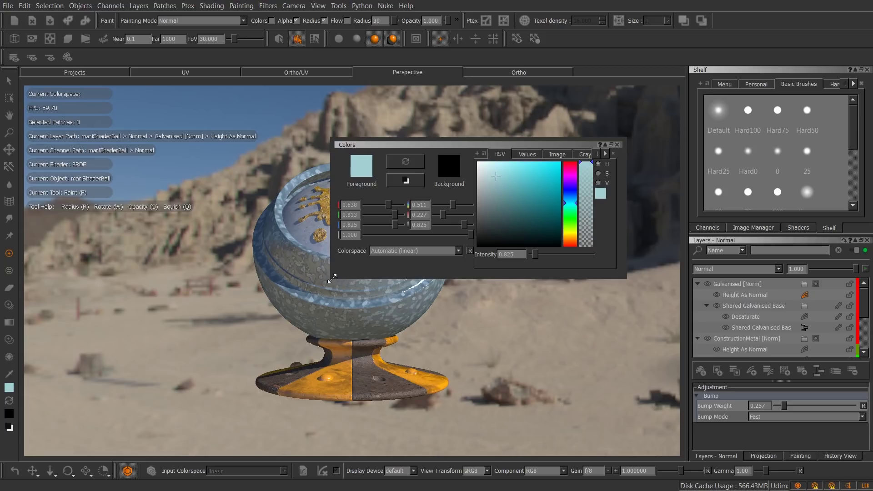
drag(332, 279, 141, 386)
drag(200, 216, 198, 218)
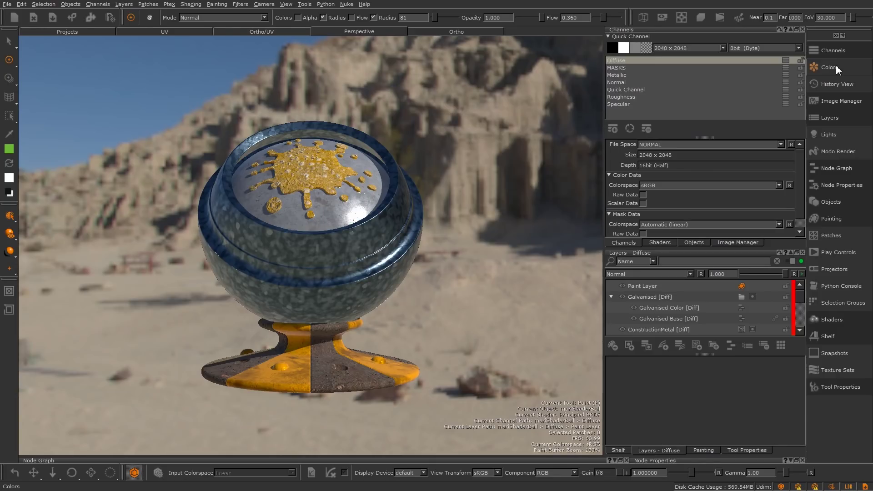
- In Mari 4.0, open the Colors palette, swap the foreground and background colors back and forth, and enlarge the palette
click(849, 67)
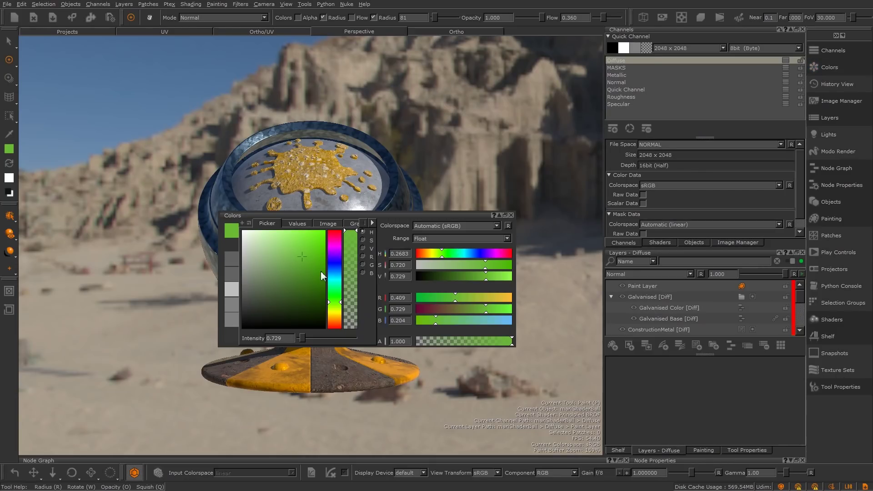
click(9, 164)
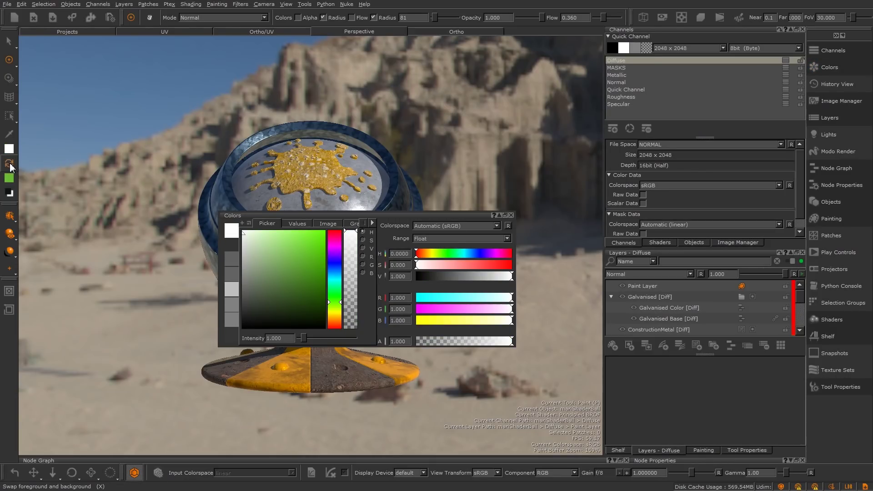
click(10, 165)
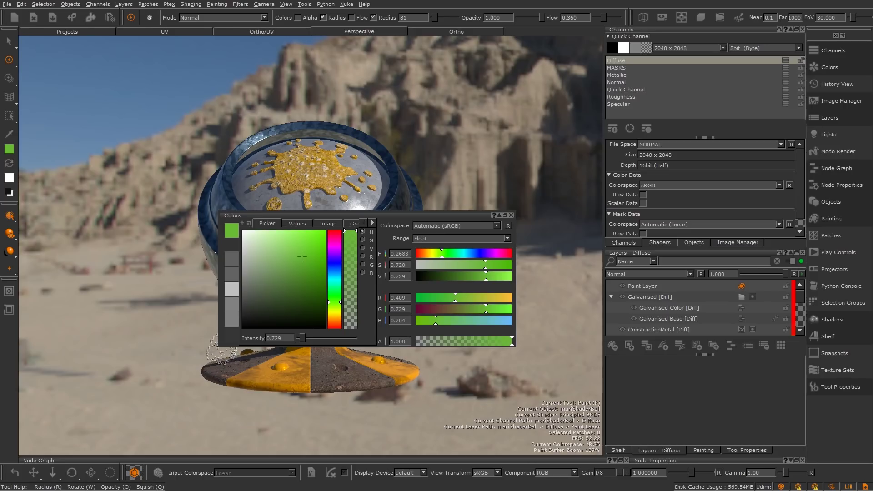
drag(218, 346, 39, 424)
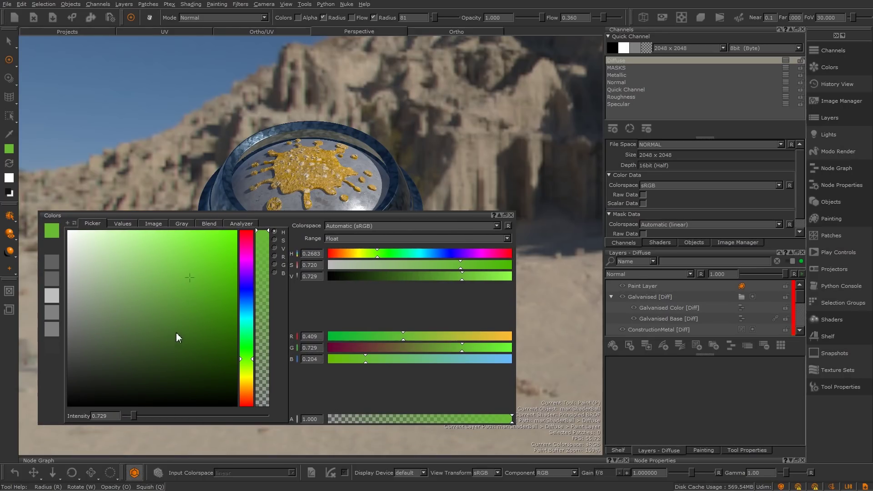
- Change the foreground color from green to teal by picking a darker shade and adjusting the hue and green sliders
drag(158, 273, 201, 315)
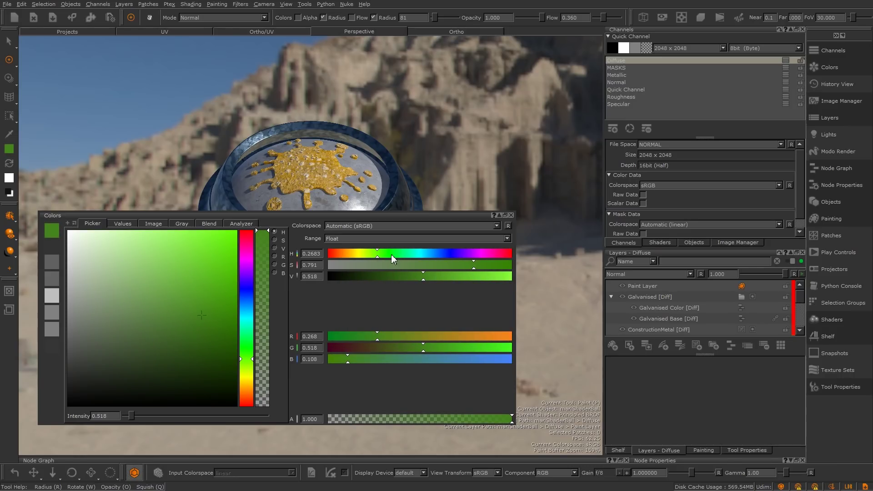
drag(391, 256, 429, 285)
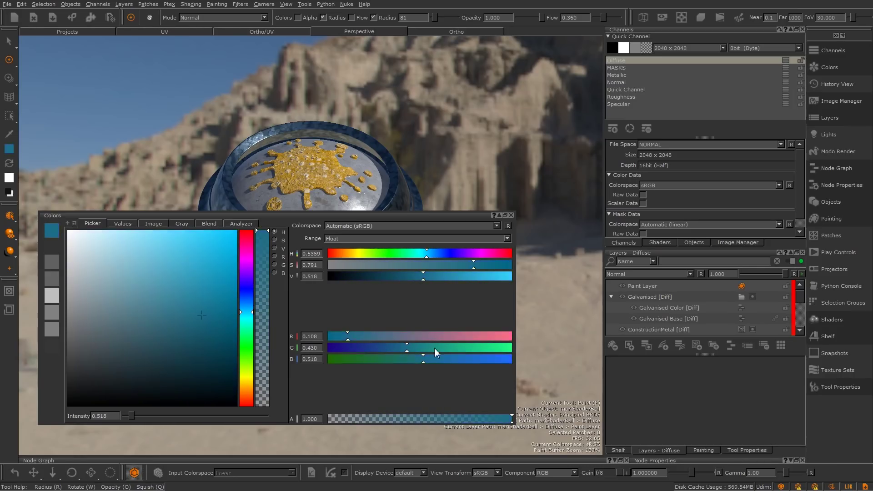
mouse_move(434, 349)
mouse_down()
mouse_move(468, 348)
mouse_move(430, 348)
mouse_up()
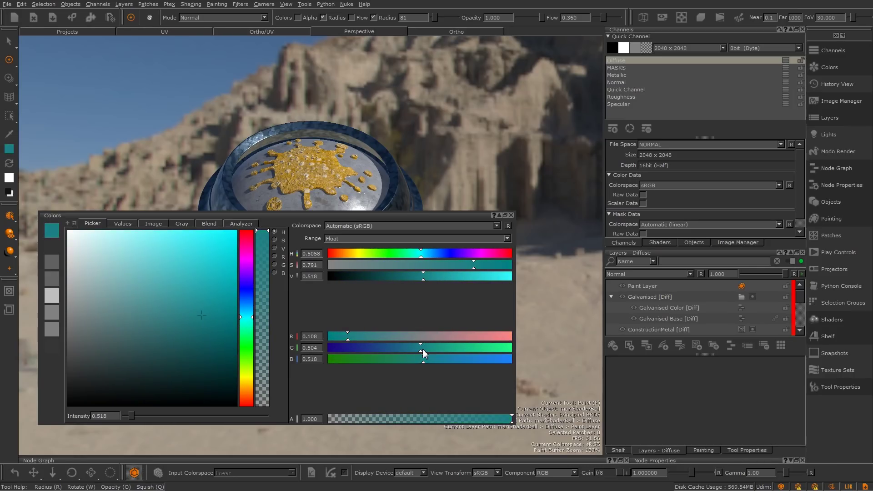
- Cycle the color picker through its saturation, value, red, green and blue modes and return it to hue
click(274, 239)
click(277, 248)
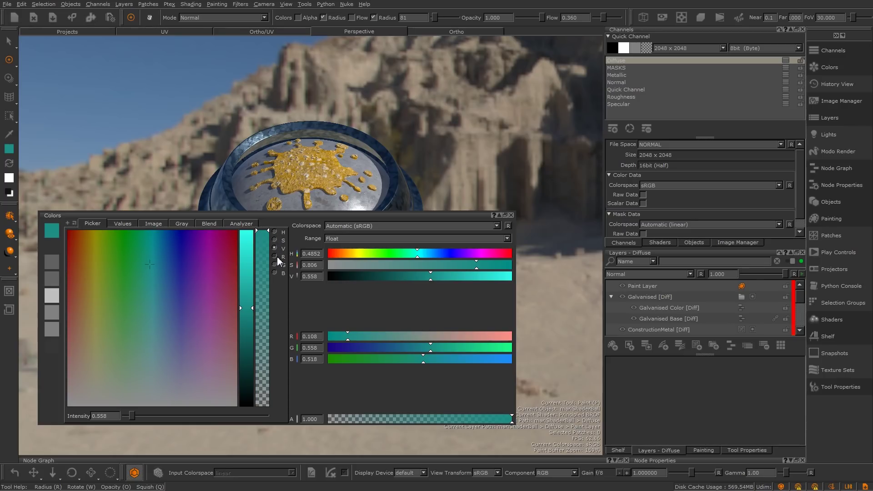
click(276, 256)
click(275, 264)
click(274, 273)
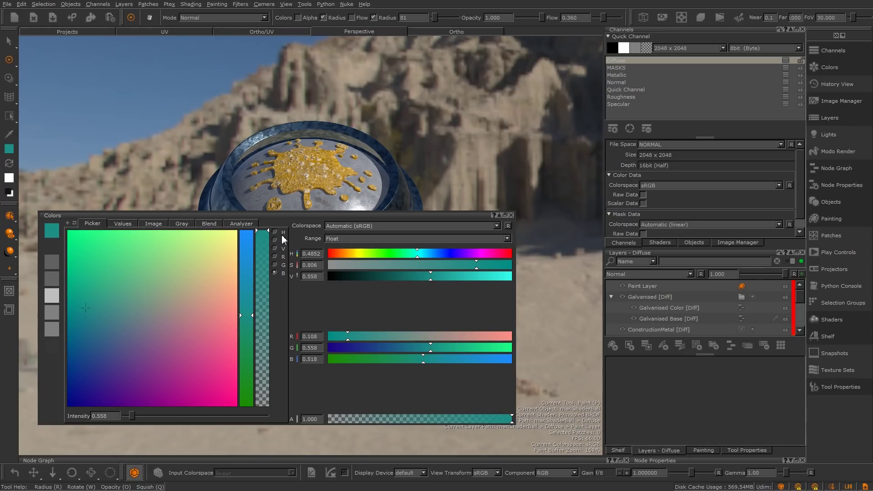
click(274, 232)
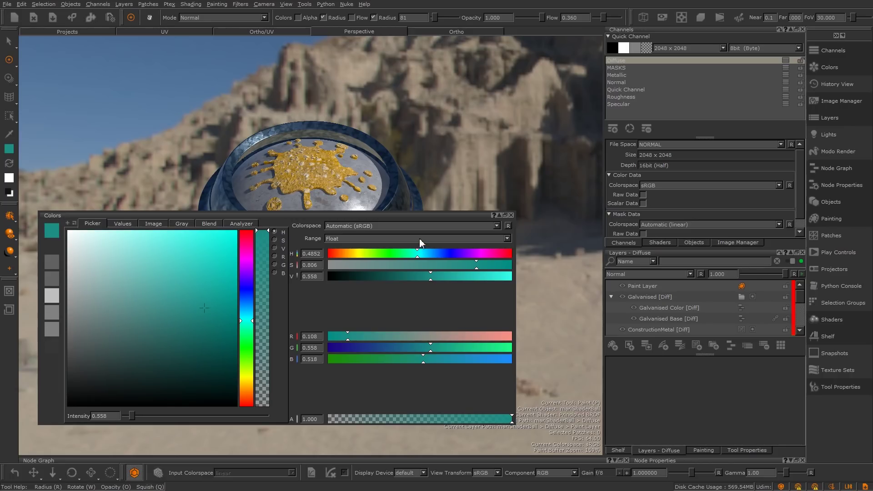
- Set the color range to Byte and enter 128 for both the red and green values
click(421, 242)
click(406, 231)
click(374, 241)
click(366, 232)
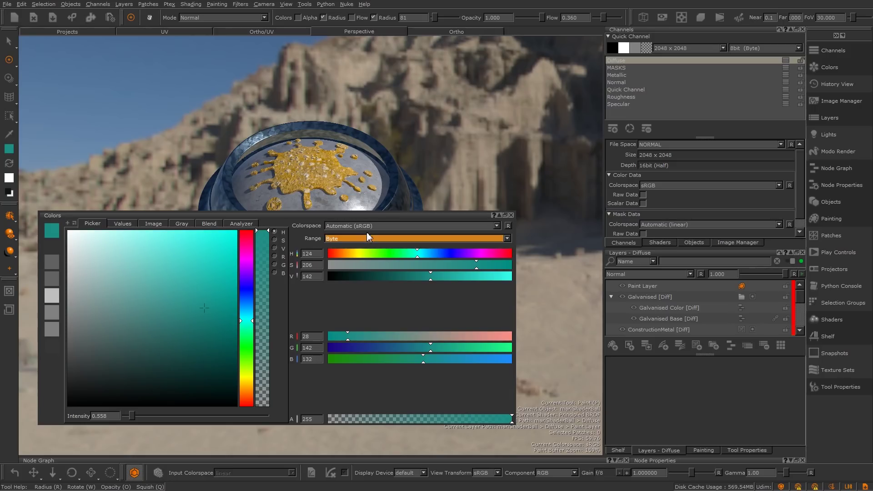
double_click(304, 337)
text(128)
key(Tab)
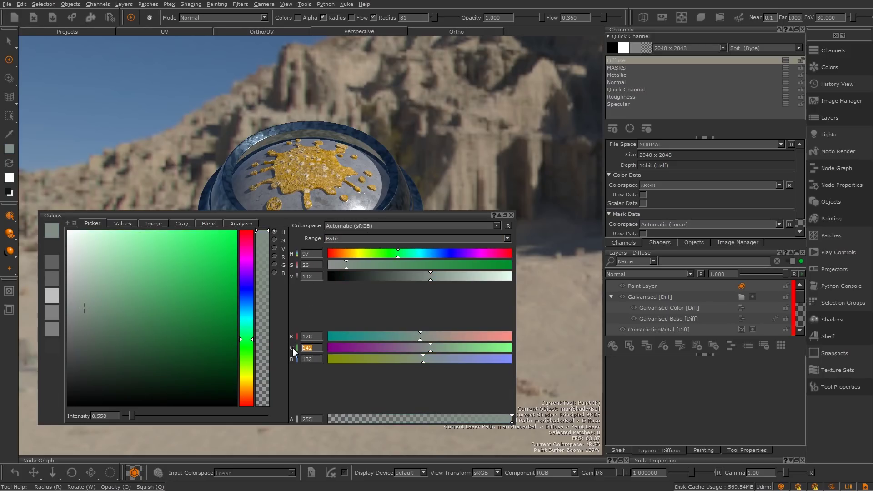
text(128)
key(Tab)
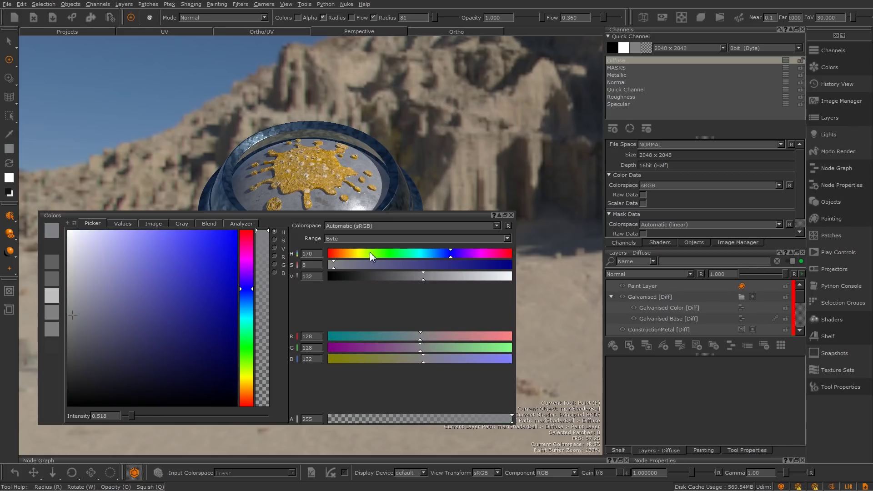
- Switch the color range back to Float and scrub the hue value field to shift the foreground color's hue
click(379, 239)
click(381, 253)
drag(312, 253, 312, 306)
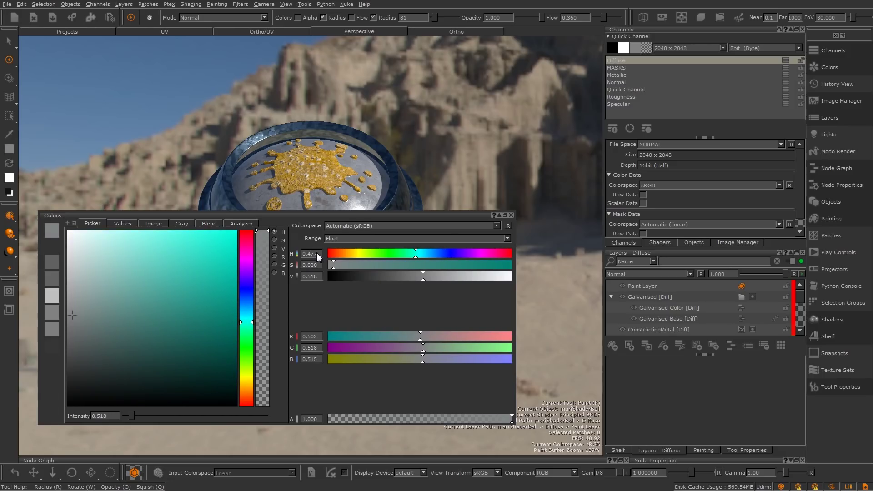
drag(317, 254, 319, 320)
- Collapse the Colors palette, display only the Quick Channel on the model, and set its Cloud layer's size to 0.526
double_click(333, 214)
click(636, 89)
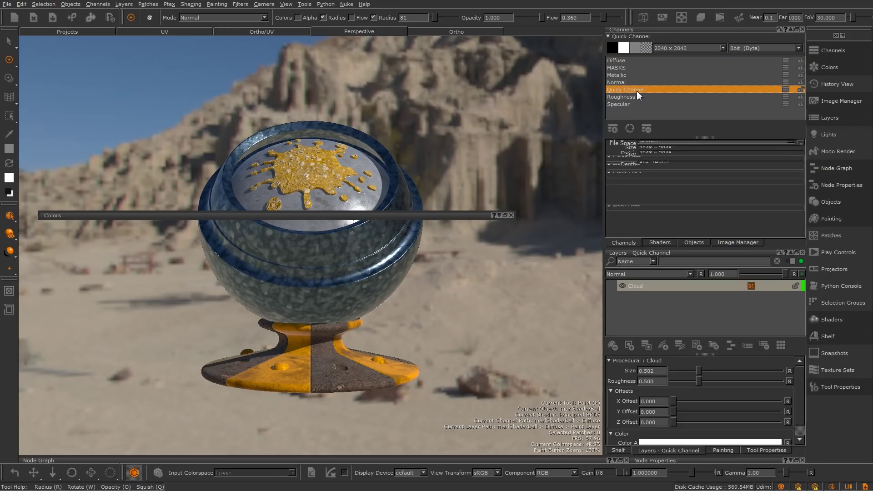
click(10, 234)
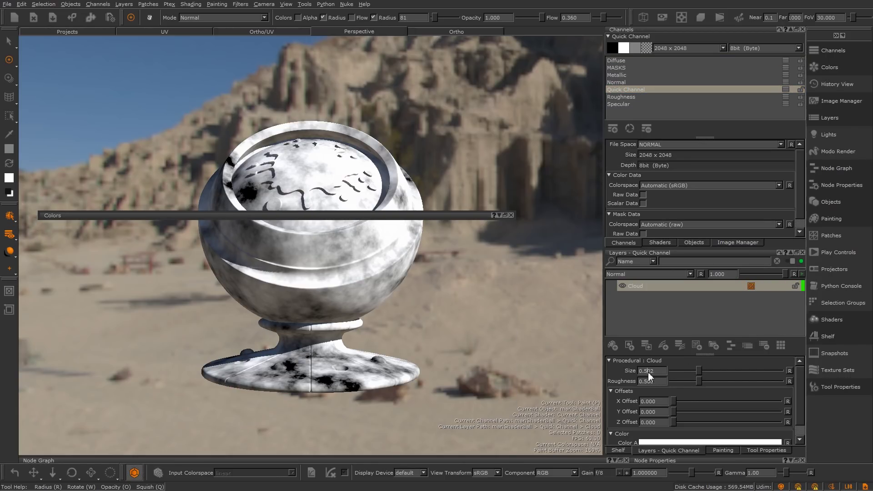
drag(647, 371, 654, 371)
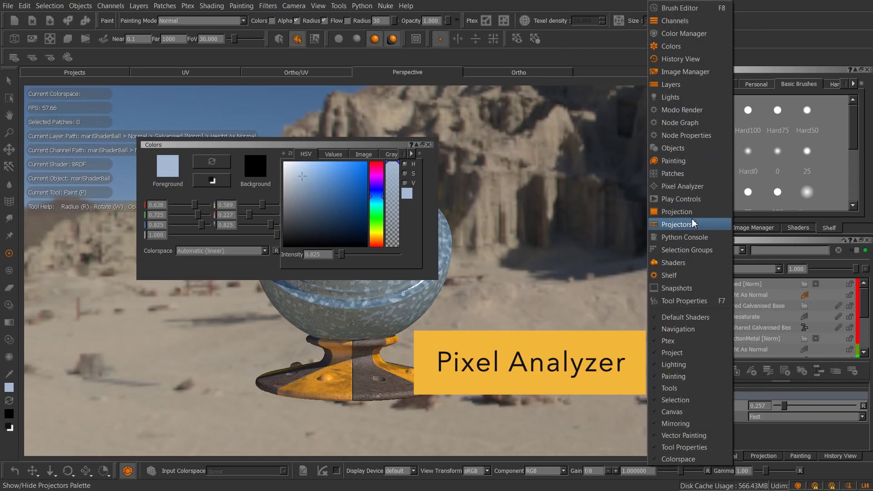
- Open the Pixel Analyzer palette in Mari 3.3, and in Mari 4.0 sample the gold splatter with the Colors palette's Analyzer
click(682, 186)
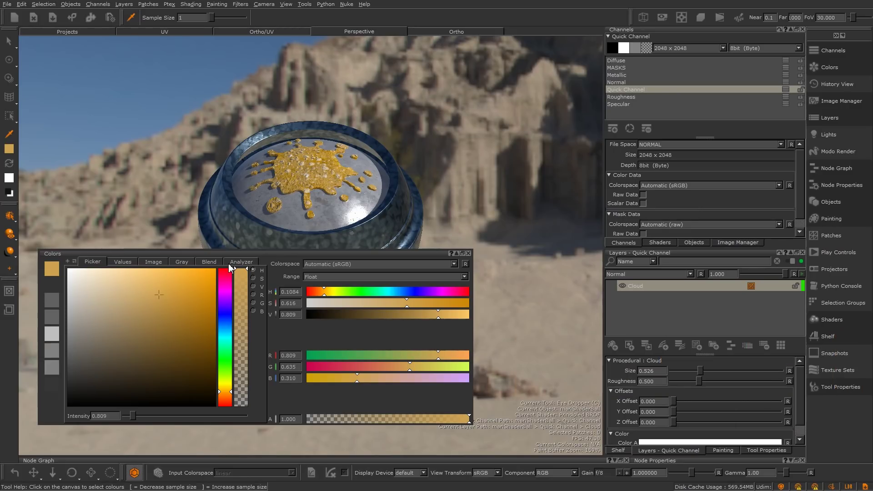
click(239, 264)
drag(278, 186, 286, 167)
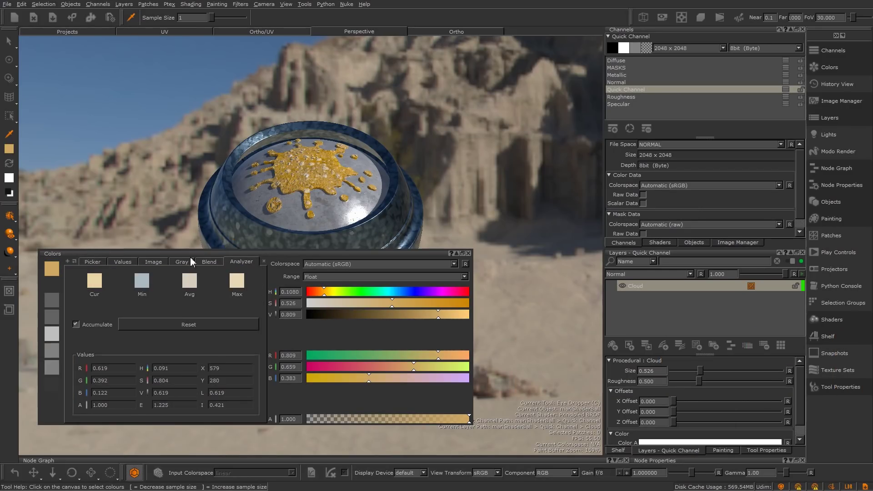
- Switch the Colors palette between its Gray and Blend pickers, ending on Gray
click(187, 262)
click(205, 262)
click(184, 262)
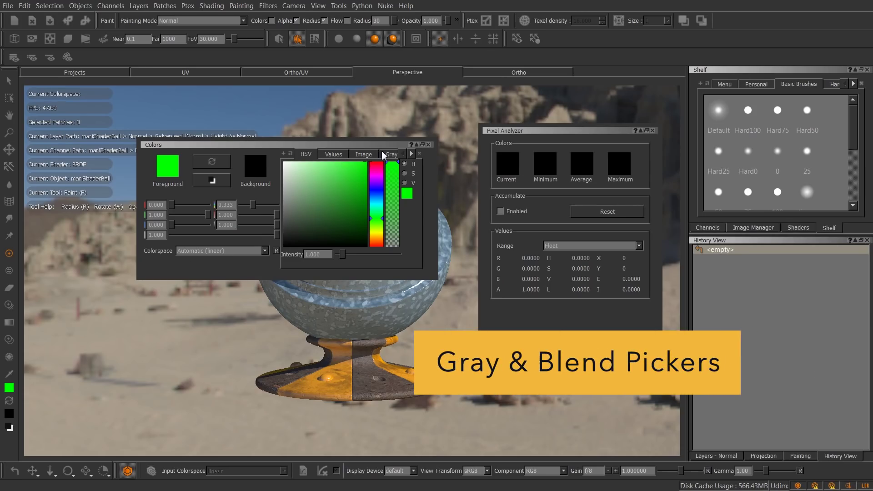
- In Mari 3.3, sample the Gray picker's ramp and swatches, ending with the dark gray of 0.167 as the foreground color
click(384, 155)
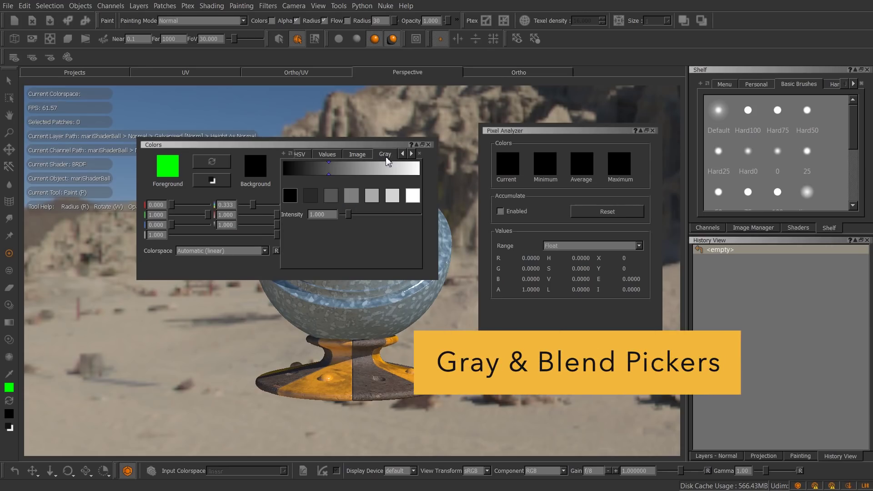
mouse_move(359, 171)
mouse_down()
mouse_move(402, 171)
mouse_move(364, 181)
mouse_up()
click(356, 197)
click(318, 199)
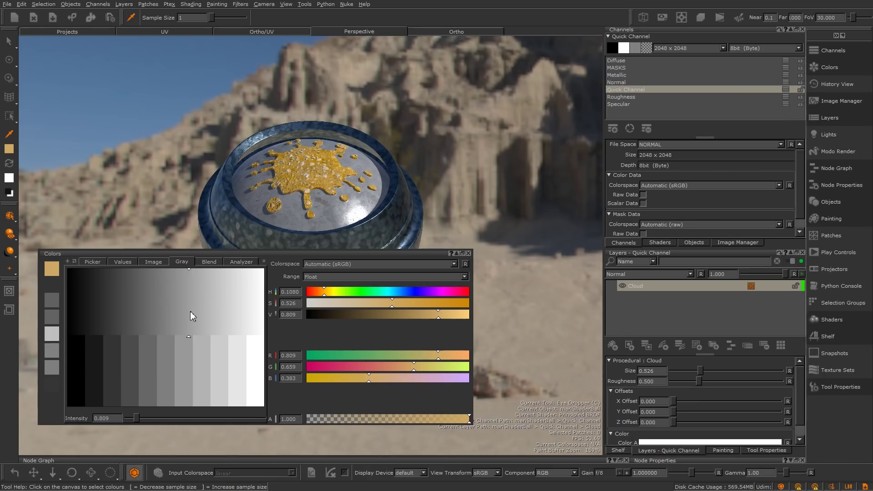
- In Mari 4.0, sample the Gray picker's ramp and swatches, ending with the light gray of 0.800 as the foreground color
mouse_move(190, 311)
mouse_down()
mouse_move(102, 304)
mouse_move(186, 318)
mouse_up()
click(173, 353)
click(220, 359)
- In Mari 3.3, pick a muted green from the Blend 1 picker and open the red corner's color for editing
key(alt+Tab)
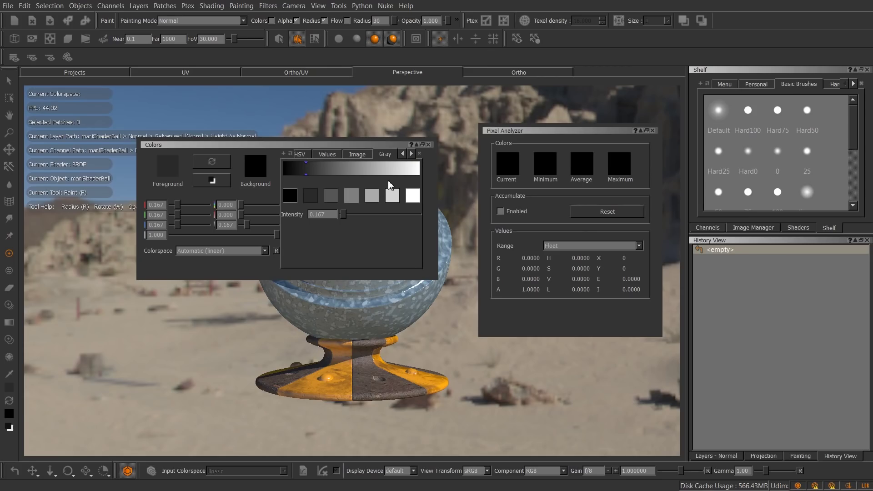
click(400, 153)
drag(377, 184, 353, 191)
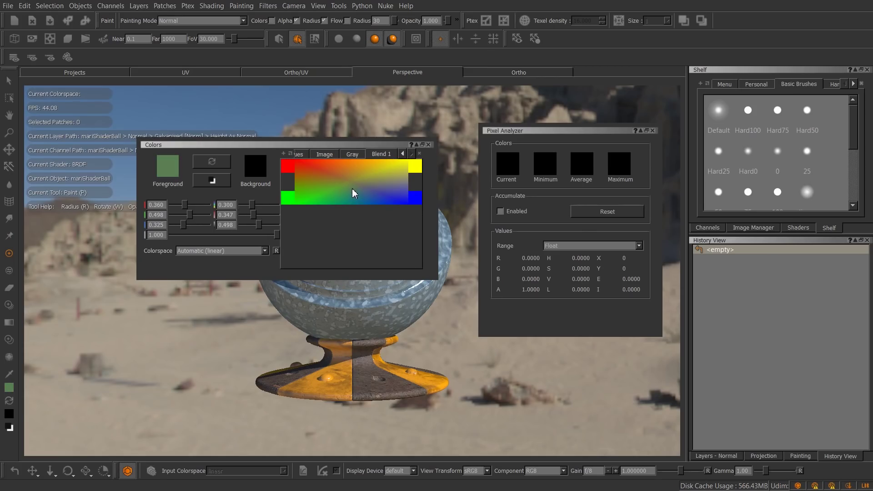
double_click(289, 171)
drag(432, 234, 409, 218)
click(411, 338)
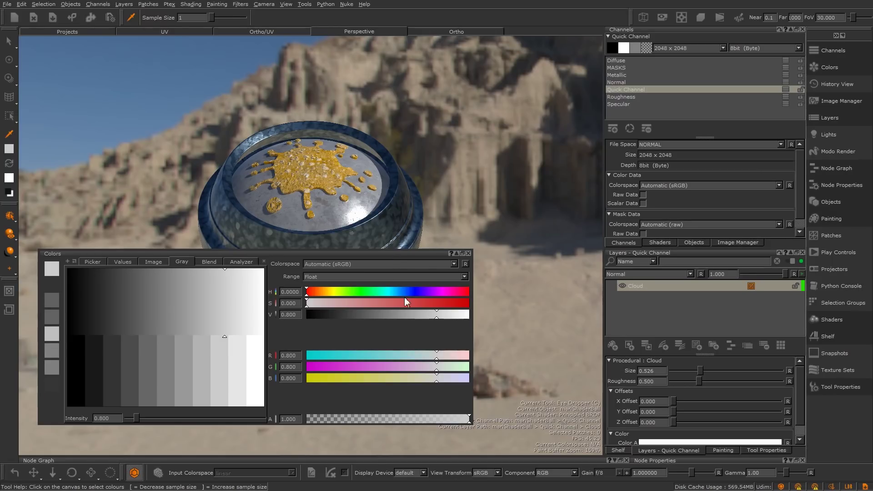
- In Mari 4.0, pick orange from the Blend picker and assign it to the picker's red corner
click(210, 261)
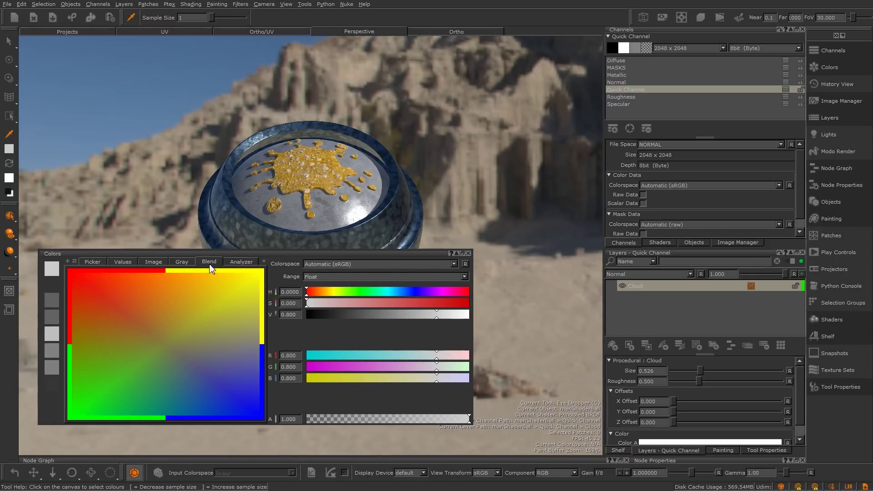
click(107, 295)
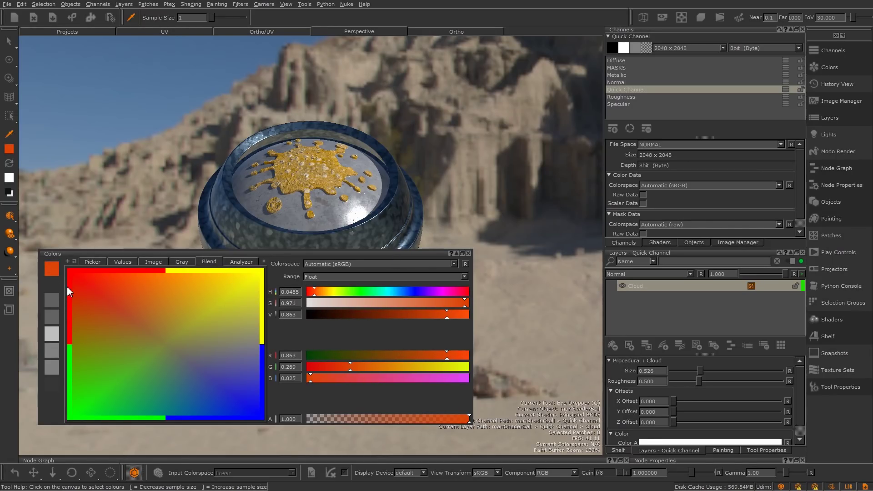
middle_drag(67, 286, 109, 323)
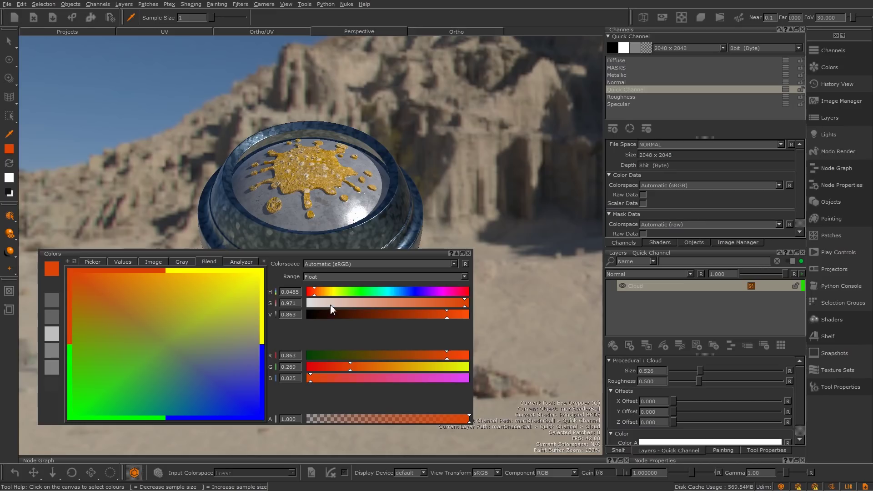
- Shift the foreground hue to blue, assign it to the Blend picker's yellow corner, and assign a darker shade to the green corner
drag(348, 291, 414, 293)
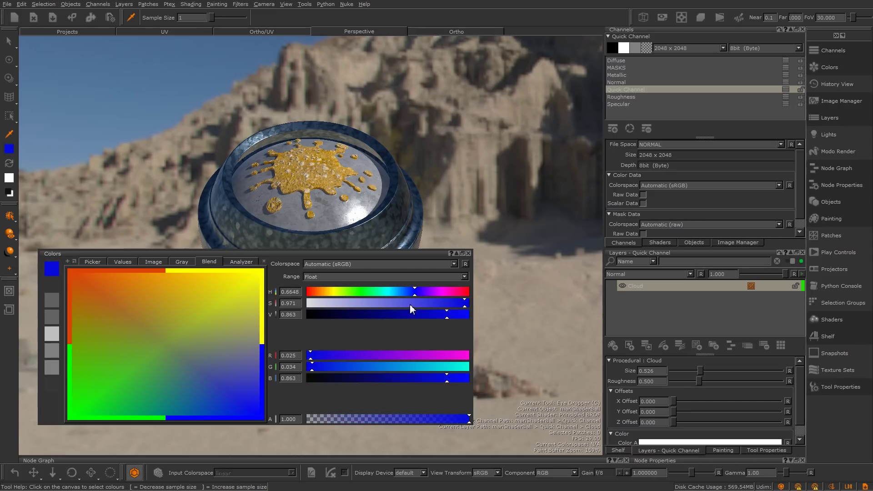
middle_drag(55, 271, 189, 292)
drag(323, 315, 327, 314)
middle_drag(55, 273, 101, 373)
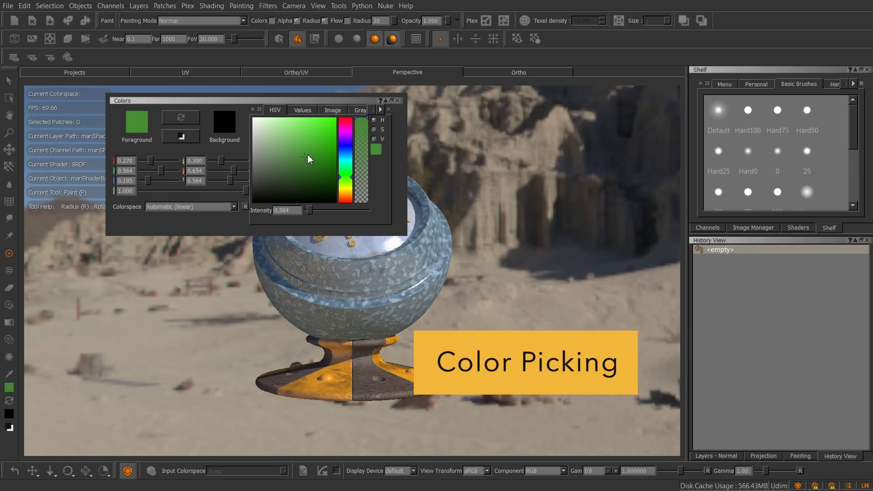
- In Mari 3.3, set the foreground to a muted blue of 0.306, 0.397, 0.505 and try the pop-up color picker
mouse_move(294, 156)
mouse_down()
mouse_move(315, 140)
mouse_move(344, 154)
mouse_move(282, 170)
mouse_move(296, 169)
mouse_up()
click(142, 125)
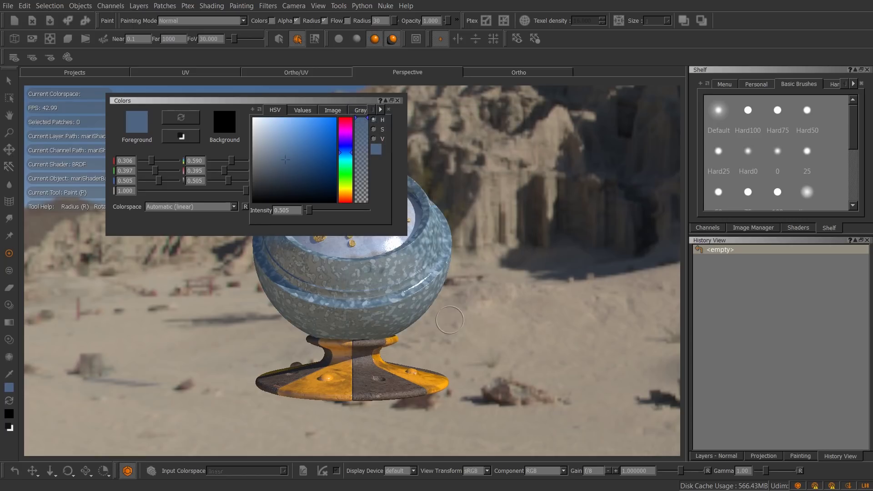
key(j)
click(298, 281)
mouse_move(333, 301)
mouse_down()
mouse_move(334, 327)
mouse_move(335, 316)
mouse_up()
click(240, 283)
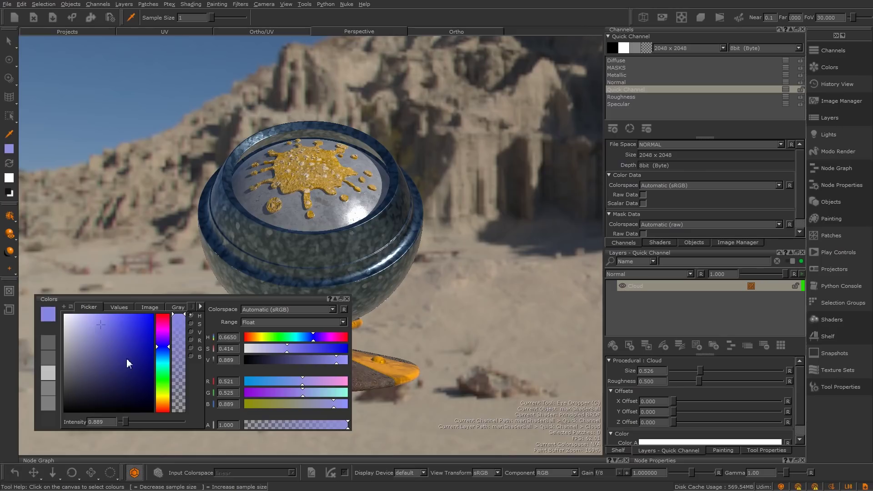
- In Mari 4.0, darken the blue foreground color, and replace it with green (0.406, 0.663, 0.285) through the Select Color dialog
drag(108, 359, 118, 361)
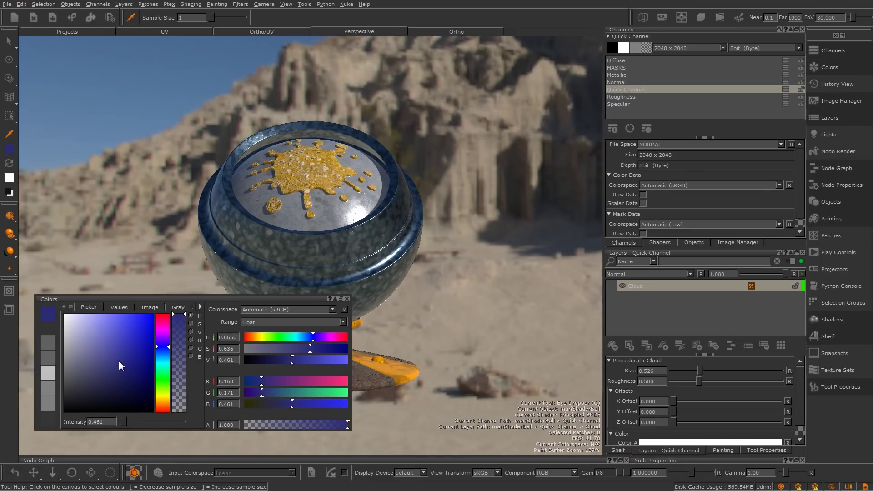
click(8, 149)
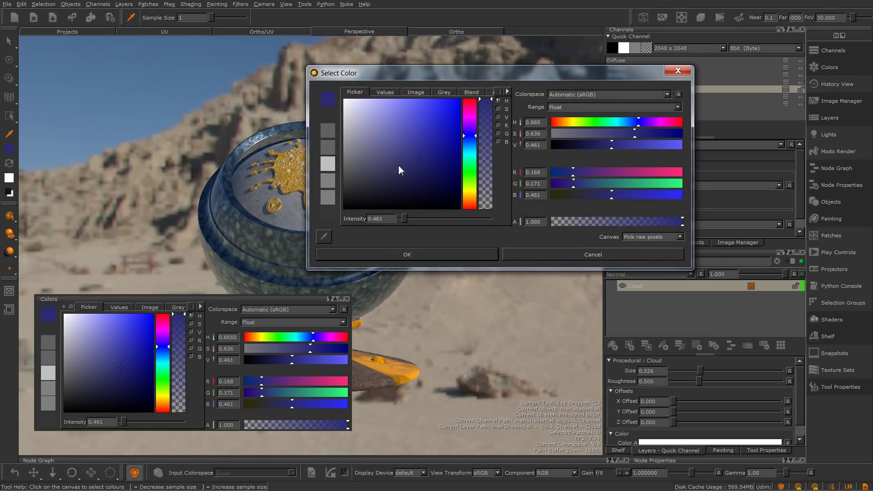
click(410, 136)
click(469, 179)
click(437, 252)
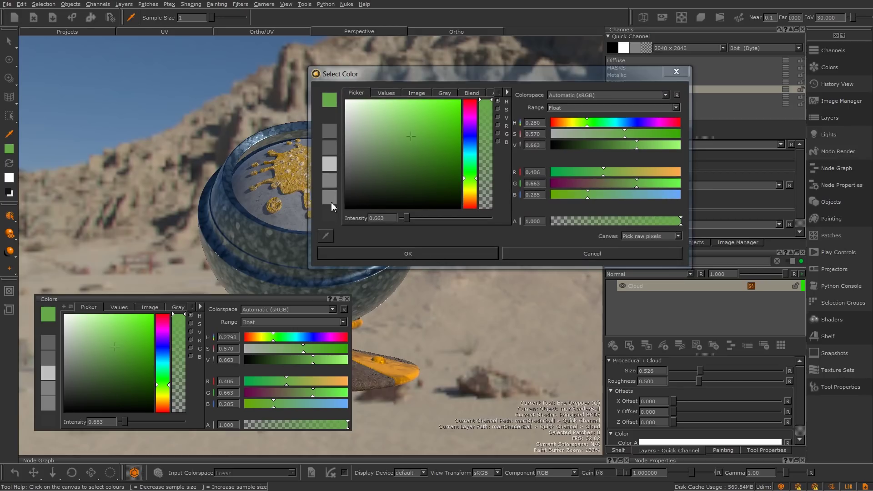
- In Mari 4.0, pick a muted green in the pop-up color picker and shift its hue
click(208, 158)
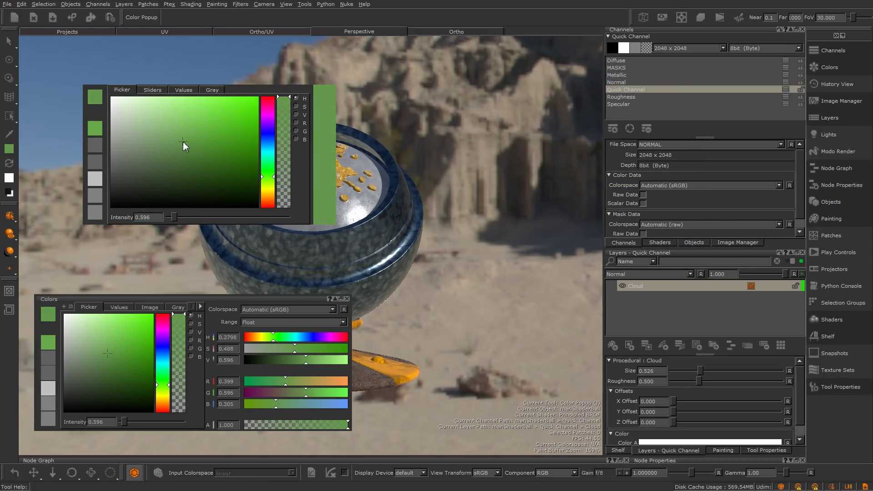
click(268, 150)
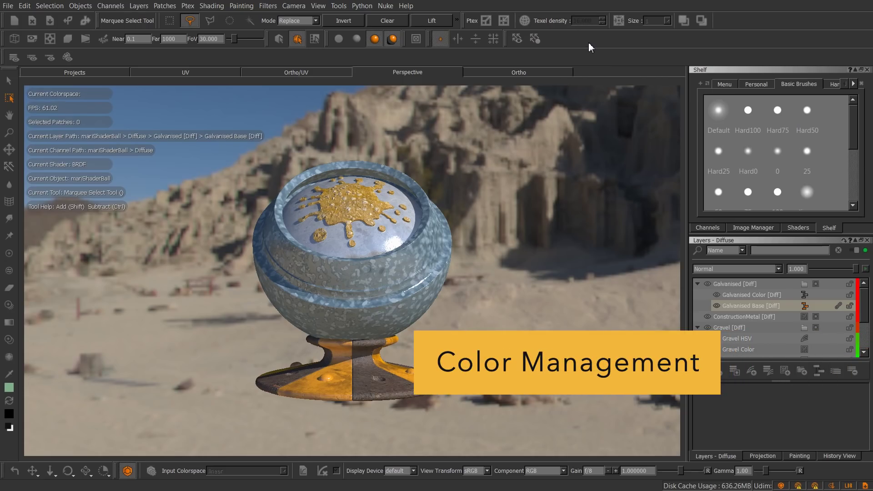
- In Mari 3.3, open the Color Manager palette and the project settings side by side
right_click(589, 44)
click(643, 35)
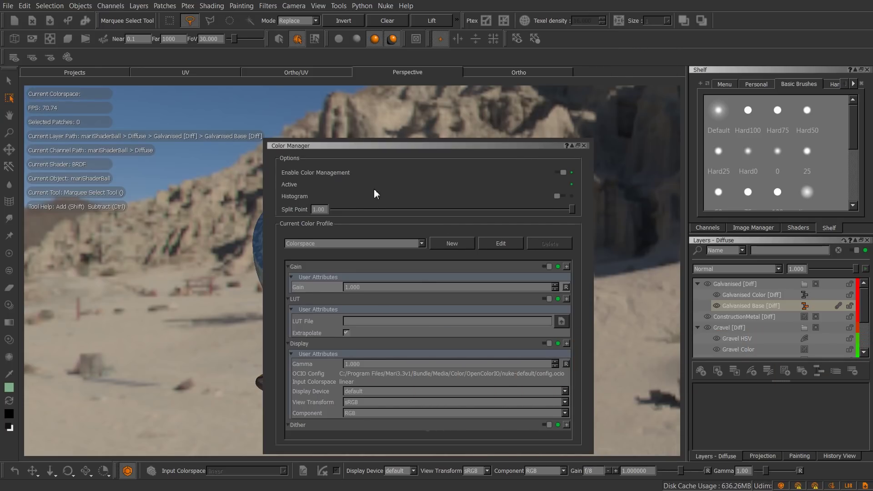
click(8, 5)
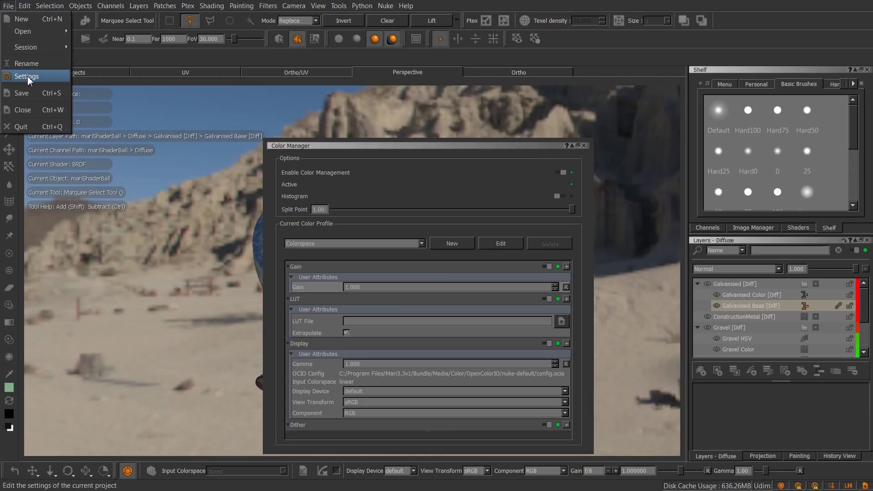
click(28, 80)
drag(389, 159, 121, 199)
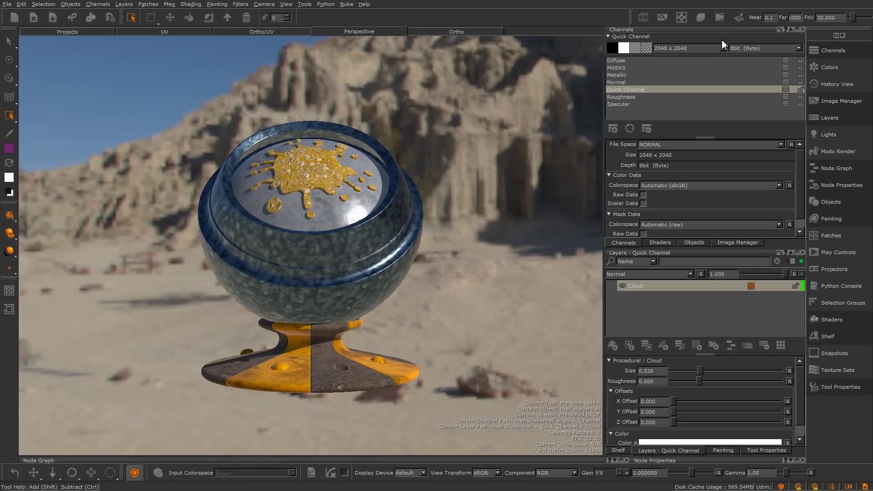
- Look for the Color Manager in Mari 4.0's palettes, and highlight MARI__ENABLE_LEGACY_COLOR_MANAGER_PALETTE=1 in the online help
right_click(479, 3)
click(444, 5)
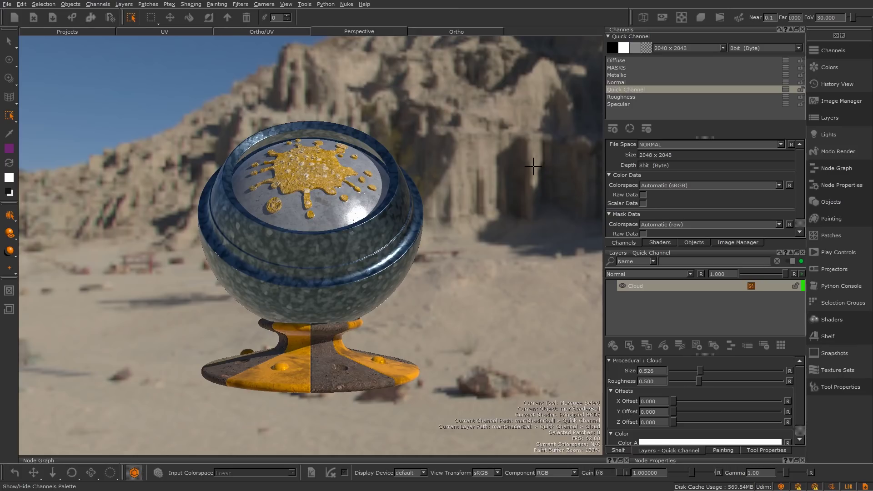
key(alt+Tab)
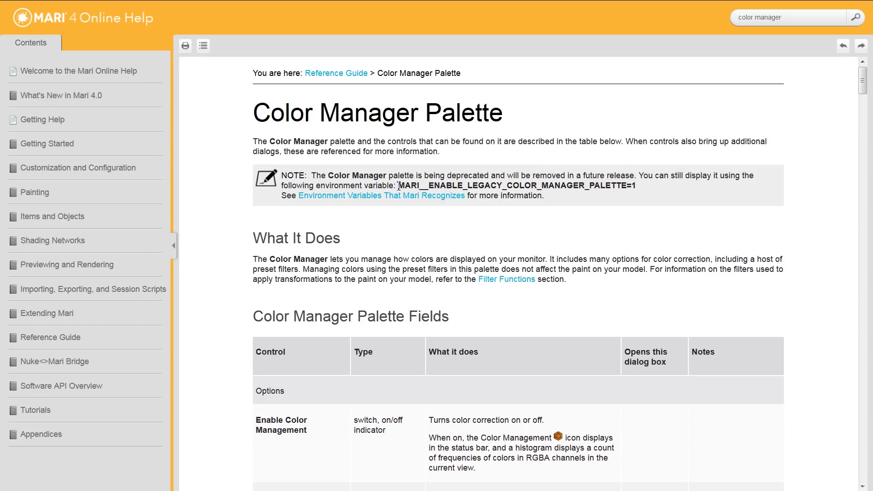
drag(398, 186, 641, 195)
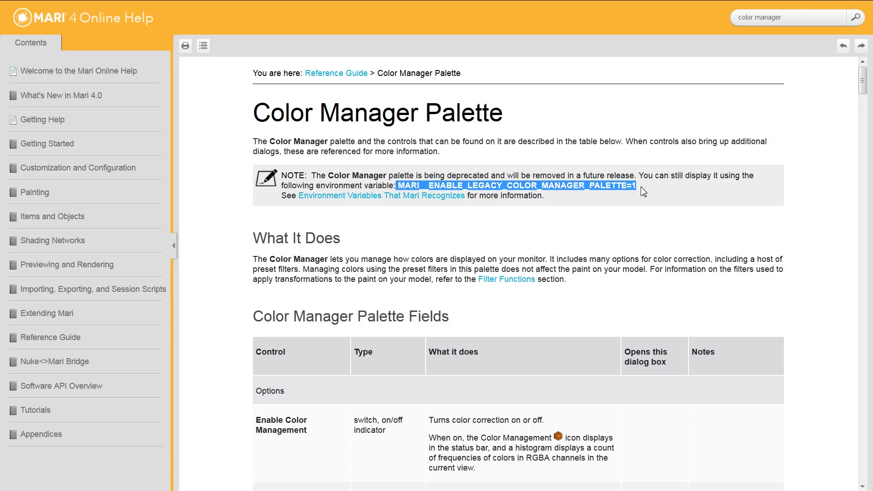
key(alt+Tab)
- In Mari 4.0, review the About description and Colorspace options of the project settings, and show the project list
click(10, 3)
click(35, 60)
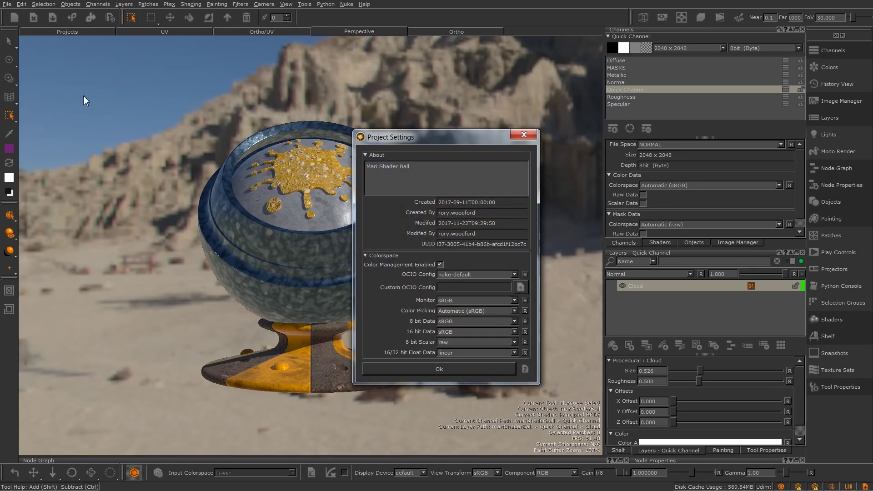
drag(457, 175, 373, 162)
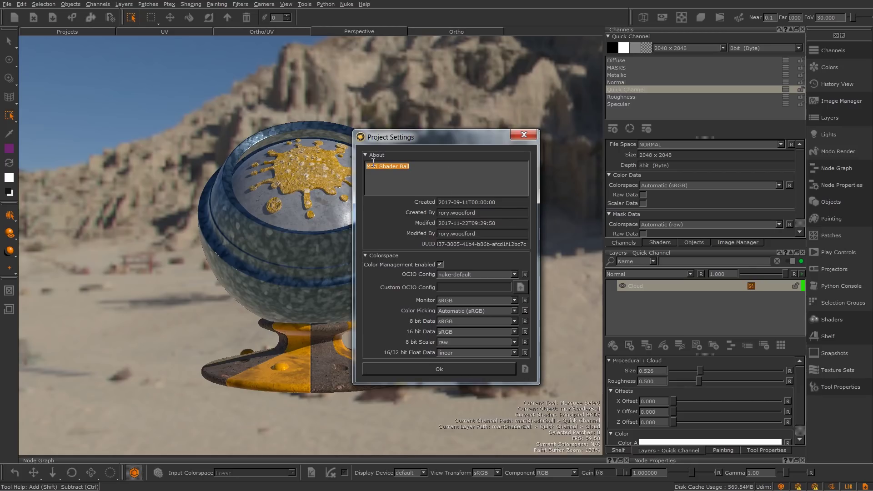
click(422, 181)
click(439, 369)
click(67, 32)
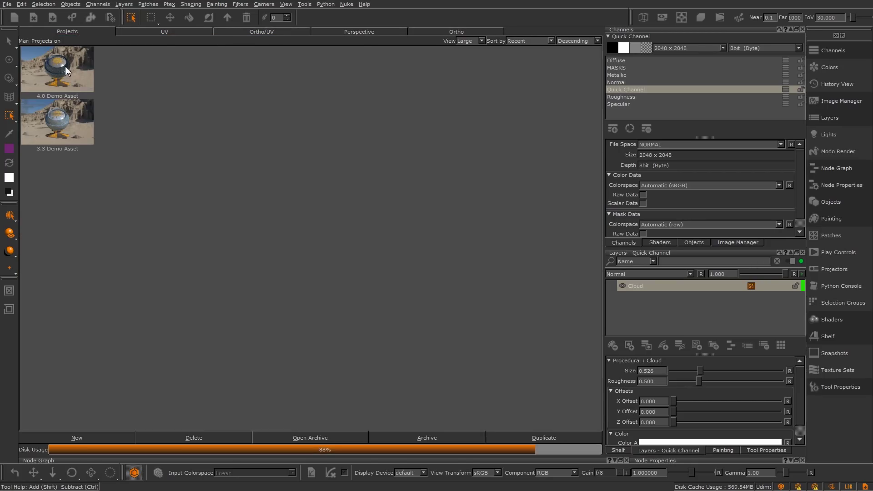
mouse_move(64, 66)
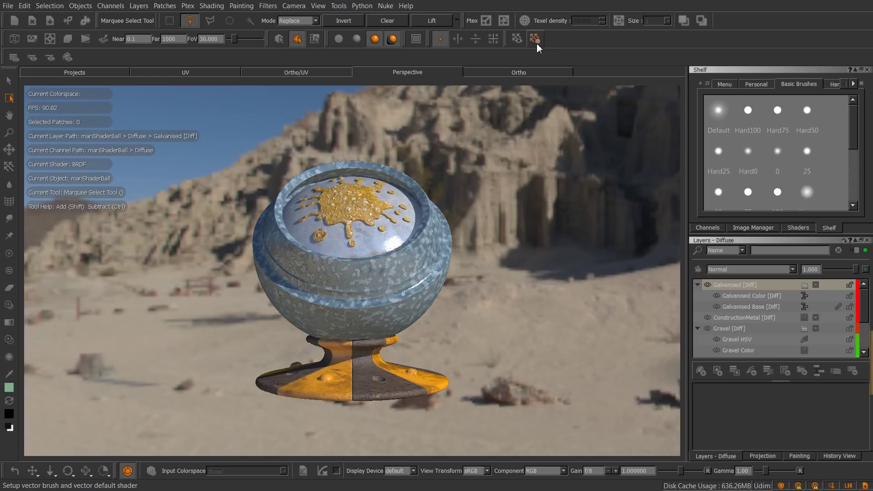
- In Mari 3.3, open the Node Graph and Node Properties palettes, and inspect the Galvanised Base layer's node graph before closing it
right_click(572, 27)
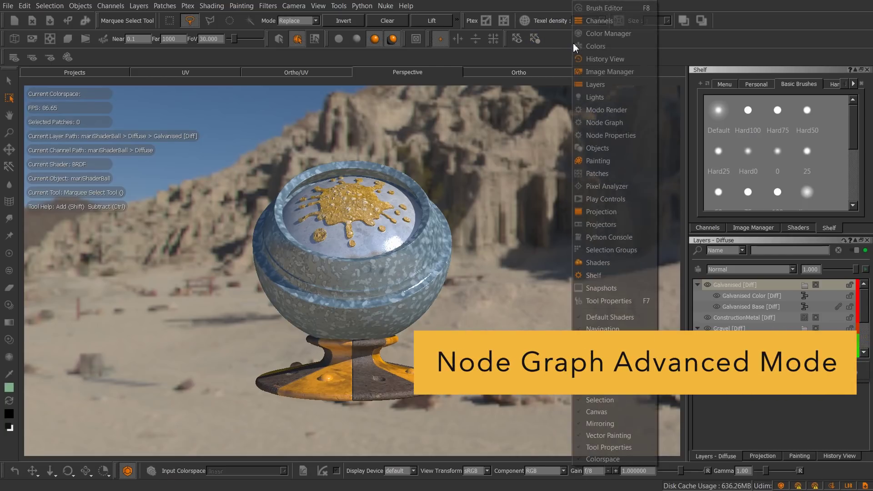
click(614, 123)
right_click(599, 66)
click(637, 135)
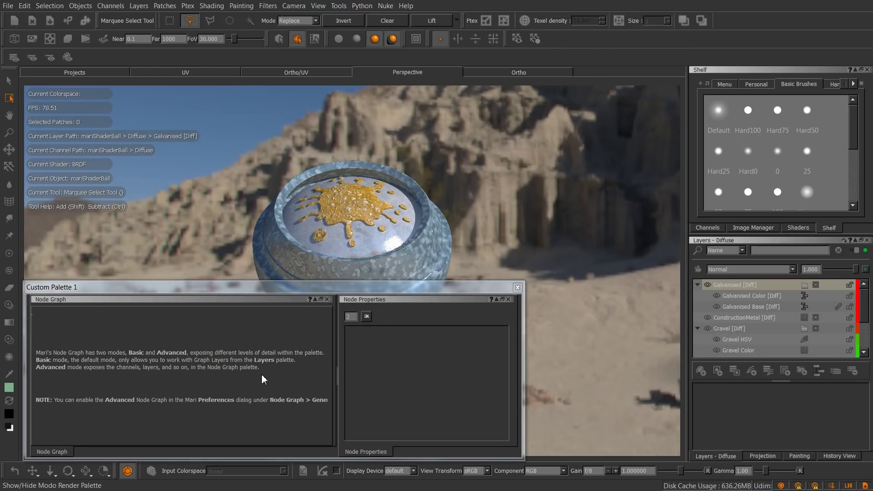
double_click(805, 308)
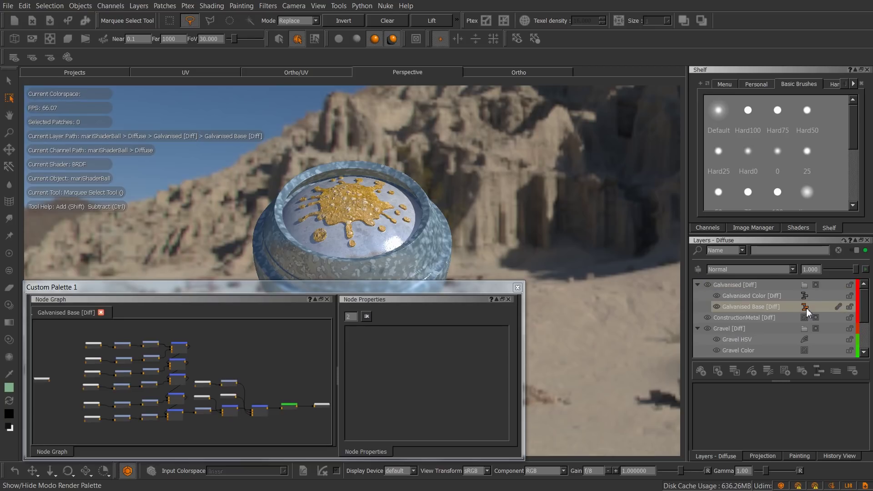
click(100, 313)
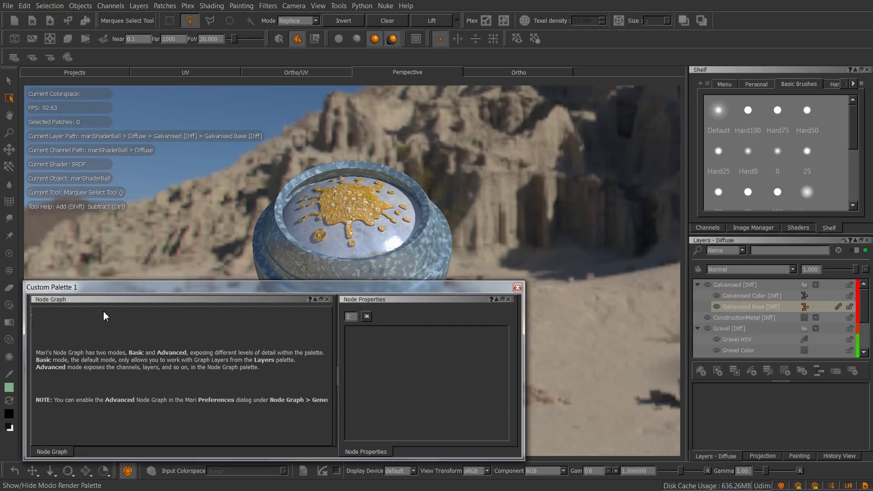
- Enable the Advanced node graph mode in Mari 3.3's Node Graph preferences
click(24, 5)
click(45, 49)
click(414, 147)
click(403, 188)
click(350, 200)
click(501, 352)
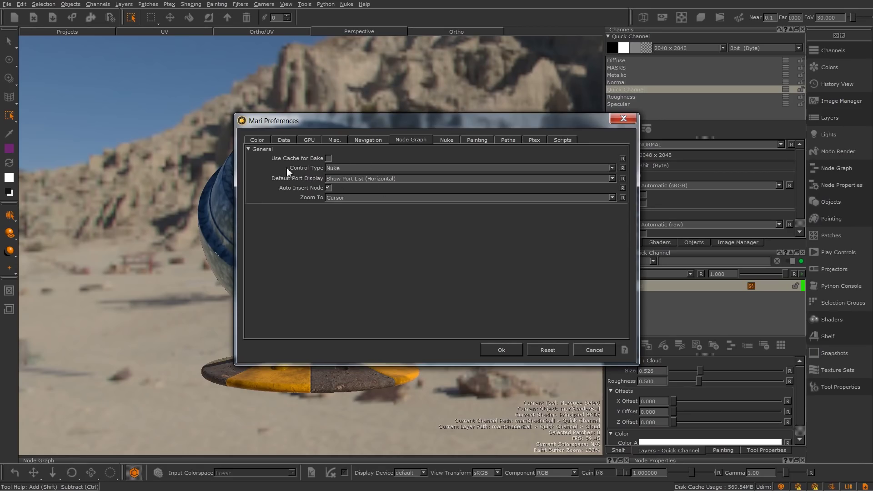
- In Mari 4.0, close the preferences, open the Node Graph, and inspect the nodes around the ConstructionMetal and Galvanised groups
click(623, 118)
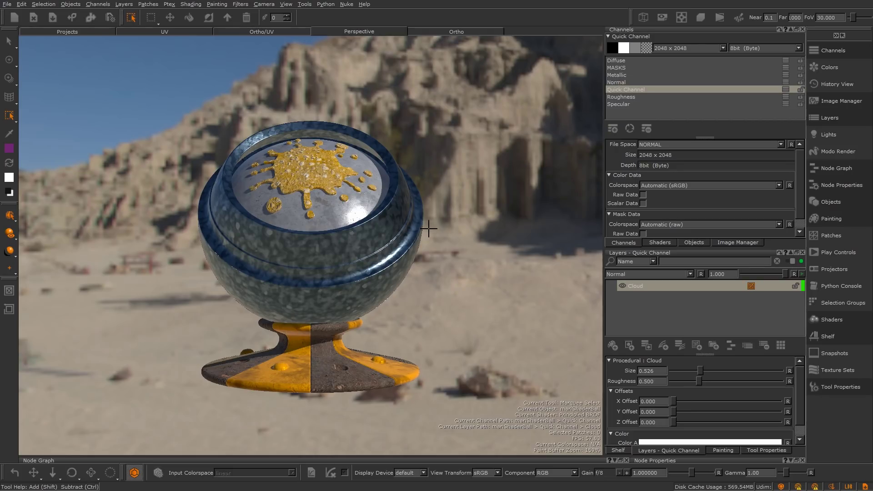
click(831, 168)
scroll(486, 342, down, 5)
middle_drag(427, 374, 423, 333)
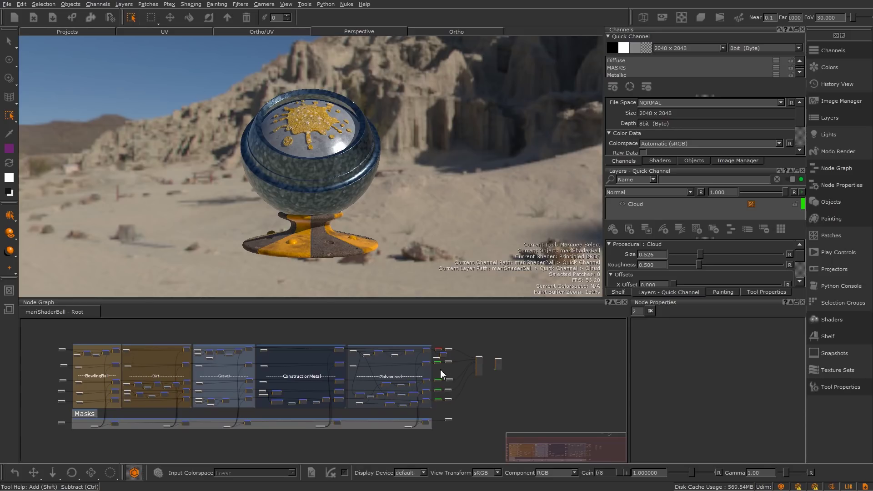
scroll(468, 369, up, 6)
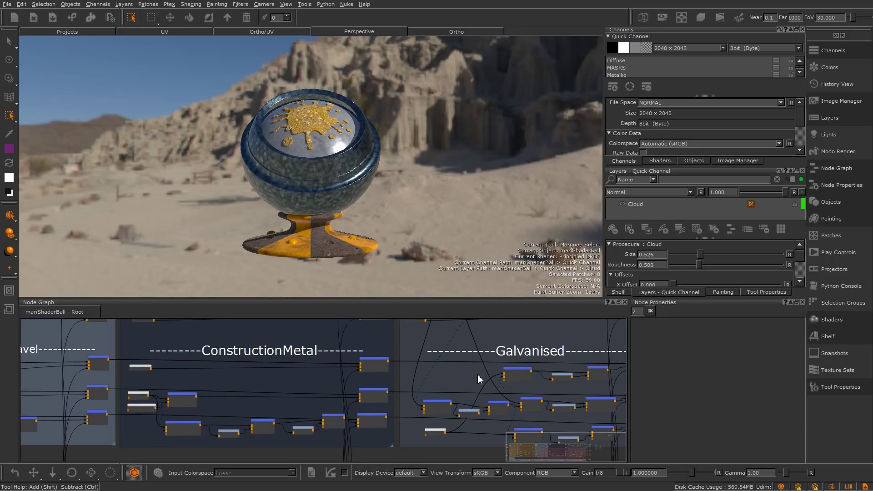
middle_drag(478, 376, 312, 372)
middle_drag(311, 372, 290, 372)
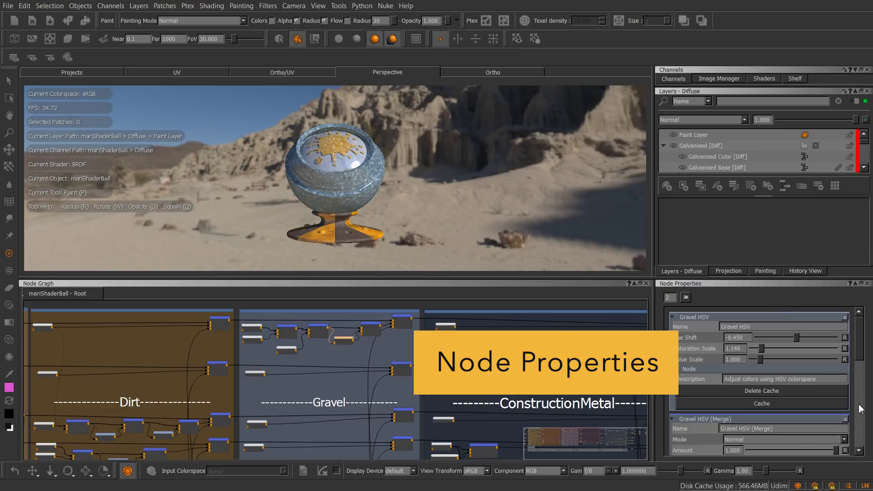
- Compare the Gravel HSV and Gravel HSV (Merge) node properties in both versions, including Mari 4.0's Advanced, Node and Merge settings
mouse_move(857, 347)
mouse_down()
mouse_move(862, 427)
mouse_move(862, 344)
mouse_up()
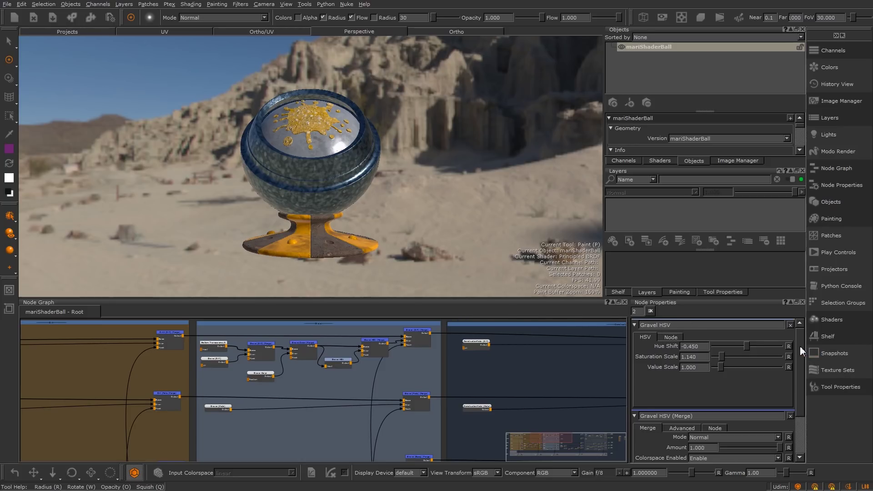
drag(799, 345, 800, 394)
click(686, 372)
click(713, 371)
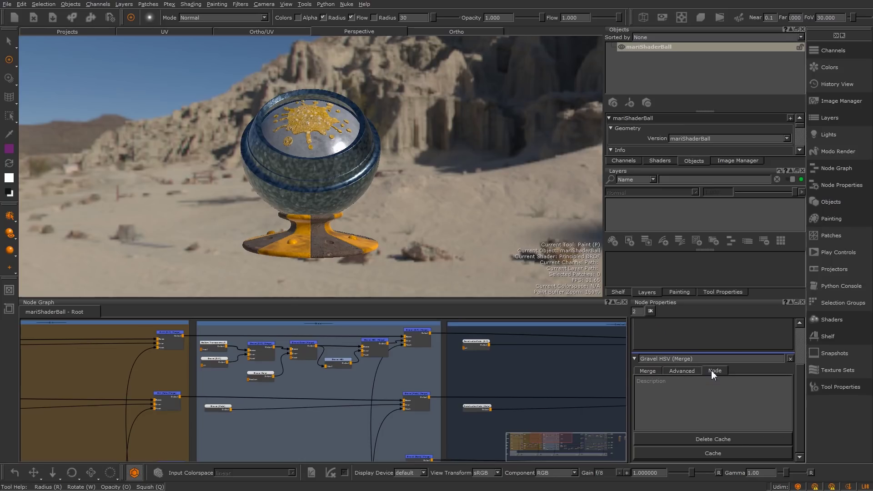
click(647, 371)
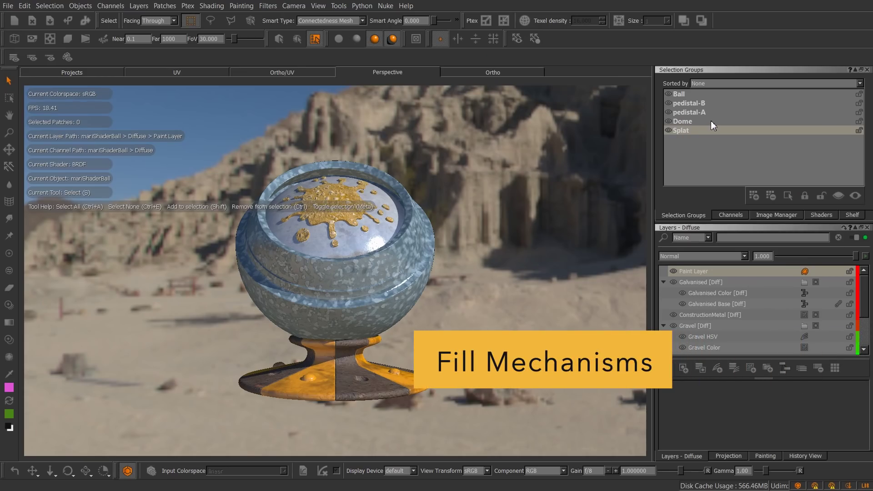
- In Mari 3.3, select the Dome selection group and try the patch fill with the foreground color
click(711, 121)
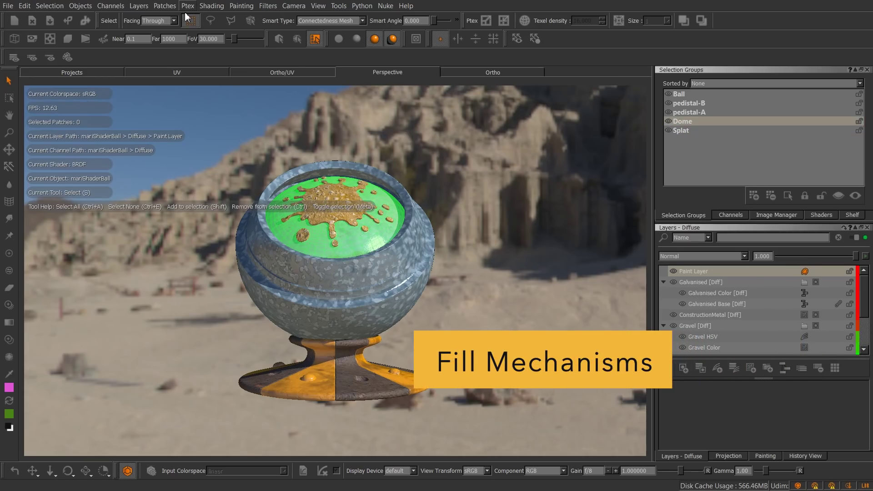
click(165, 6)
mouse_move(241, 106)
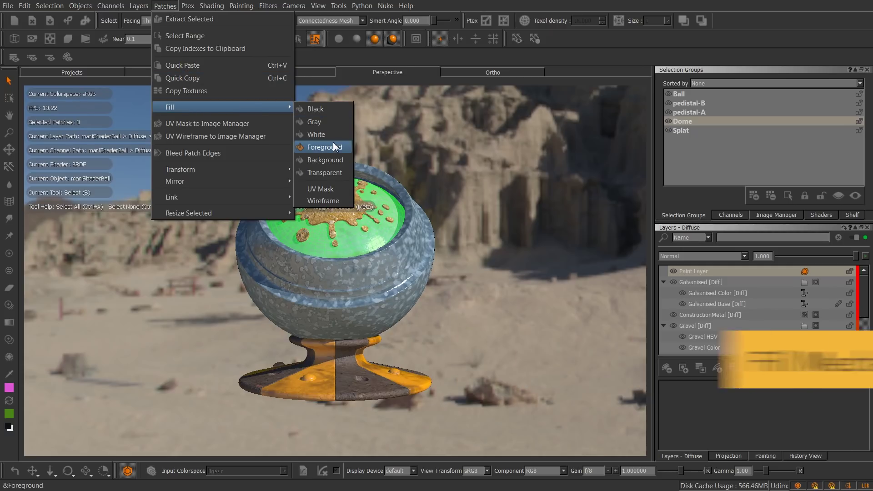
click(334, 146)
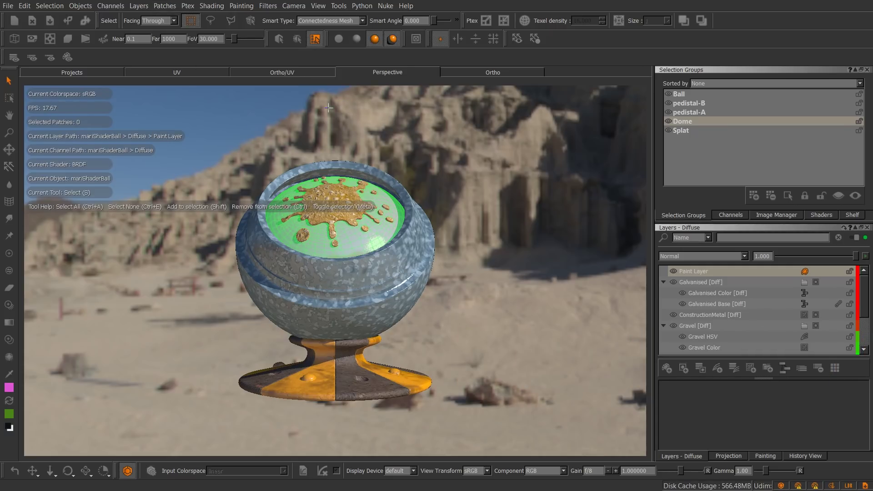
- Switch to object selection mode and try the patch fill with the background color
click(280, 38)
click(166, 6)
mouse_move(242, 108)
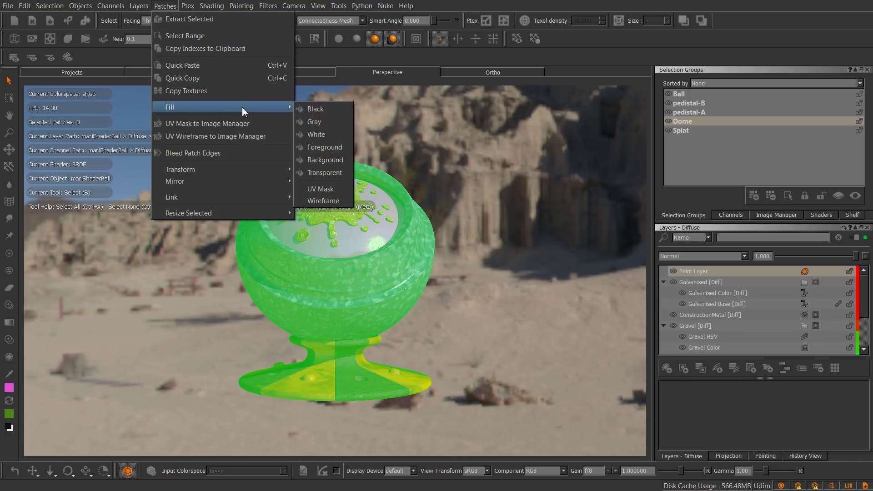
click(334, 160)
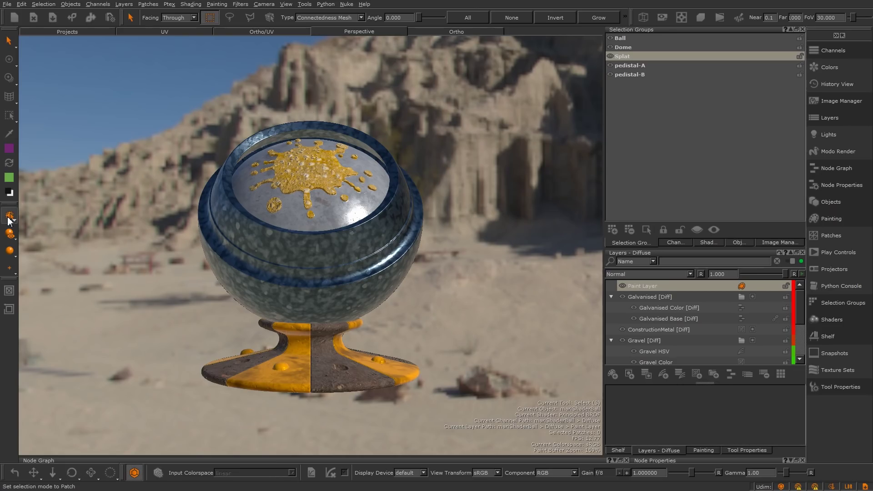
- In Mari 4.0, switch to object selection mode and fill the whole shader ball with black
click(9, 220)
click(40, 216)
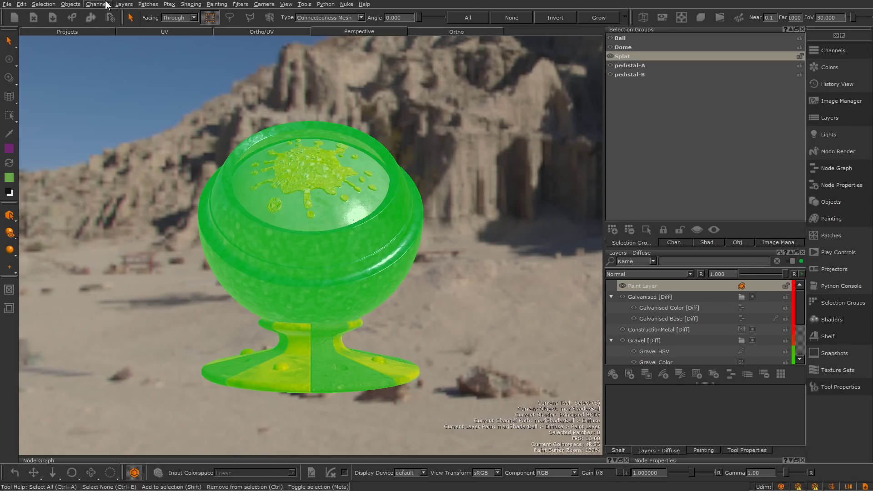
click(46, 5)
mouse_move(115, 168)
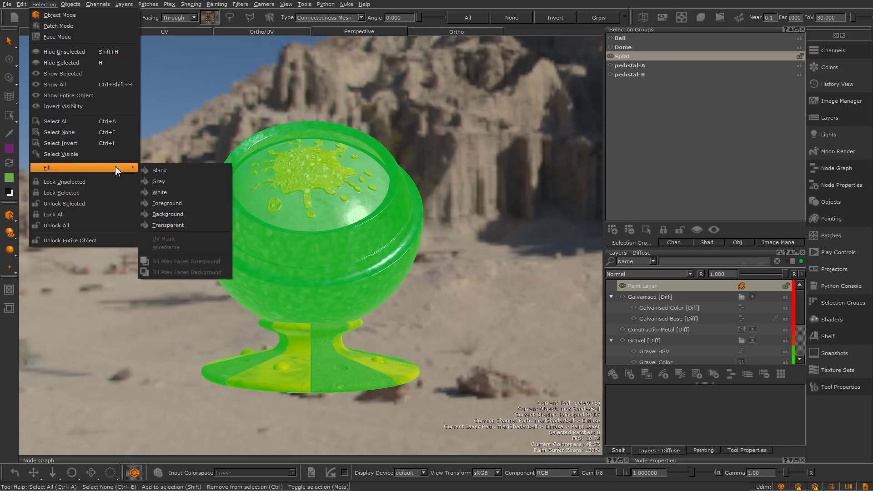
click(179, 173)
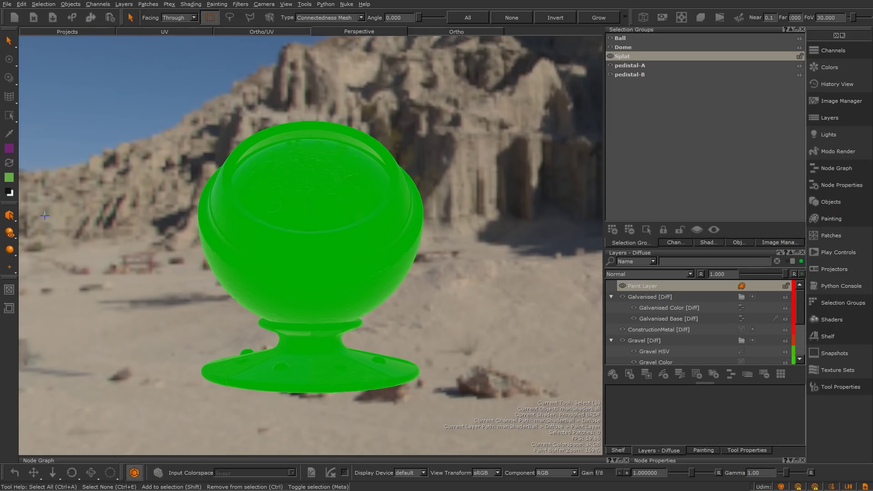
- Clear the selection and check the selection fill options with nothing selected
key(ctrl+e)
click(54, 5)
mouse_move(103, 167)
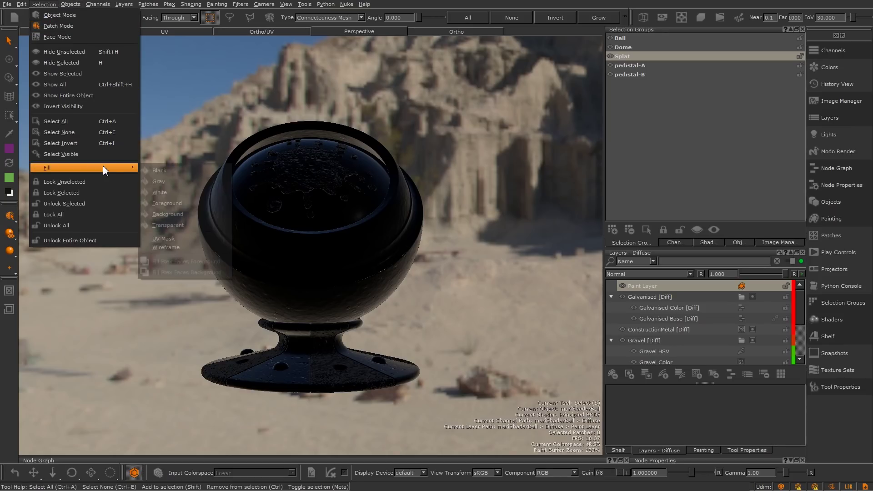
click(196, 191)
- Fill the Splat selection group with the purple foreground color, and select the pedestal in patch mode
click(643, 56)
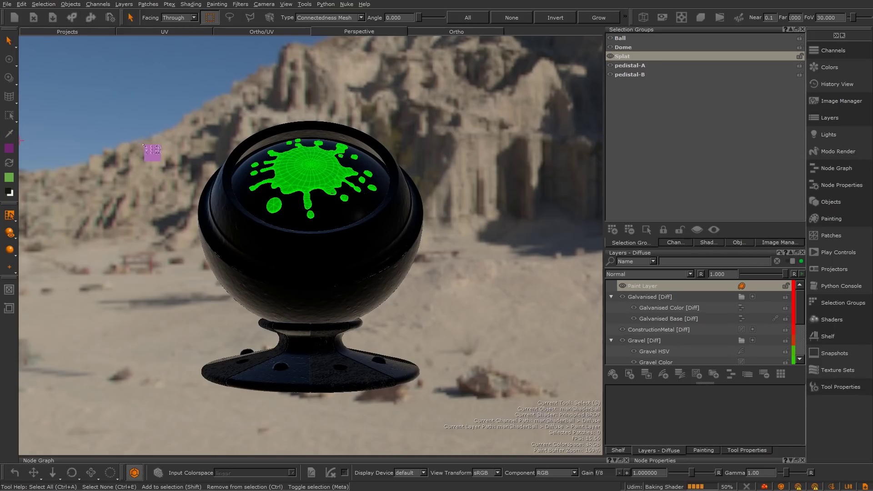
click(222, 354)
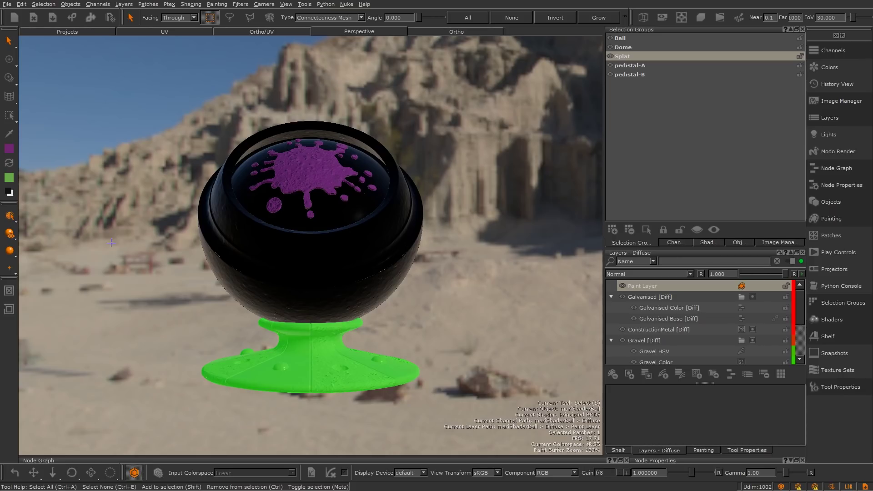
- Clear the patch selection, and in Mari 3.3 add an empty layer group above the Paint Layer
key(ctrl+e)
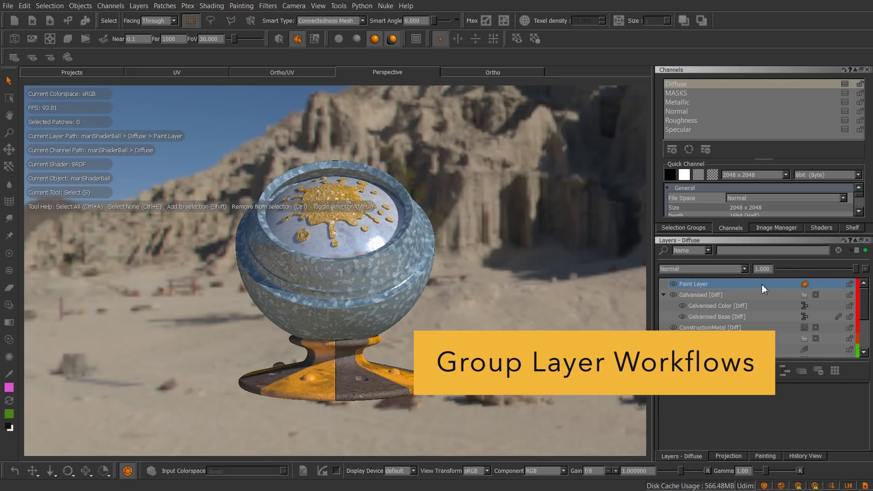
click(767, 373)
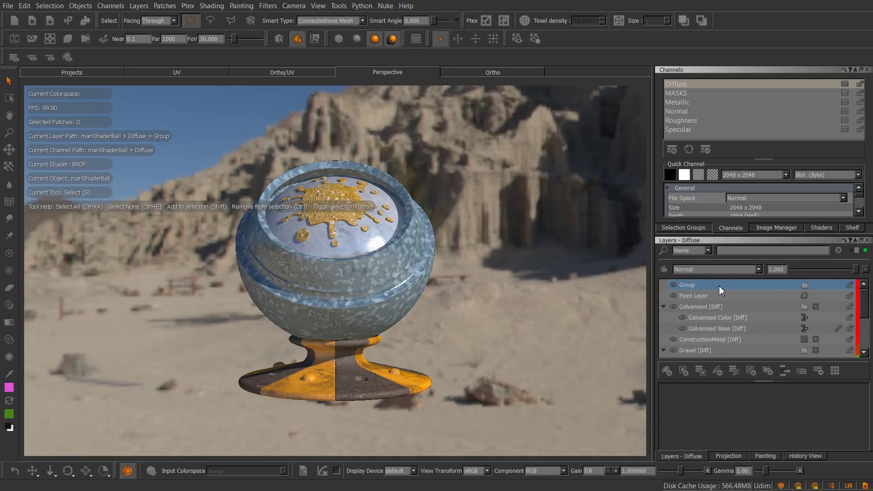
- Put the Paint Layer into its own layer group and add a new layer at the top of the stack
click(730, 295)
right_click(730, 296)
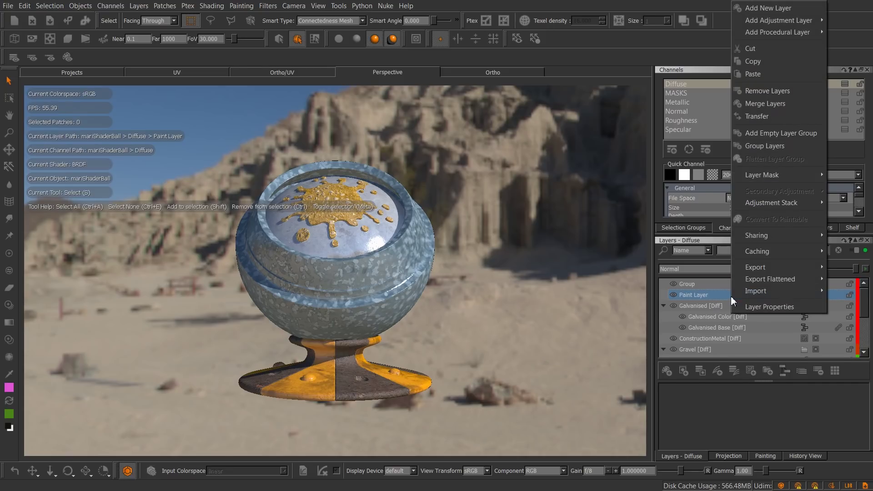
click(775, 145)
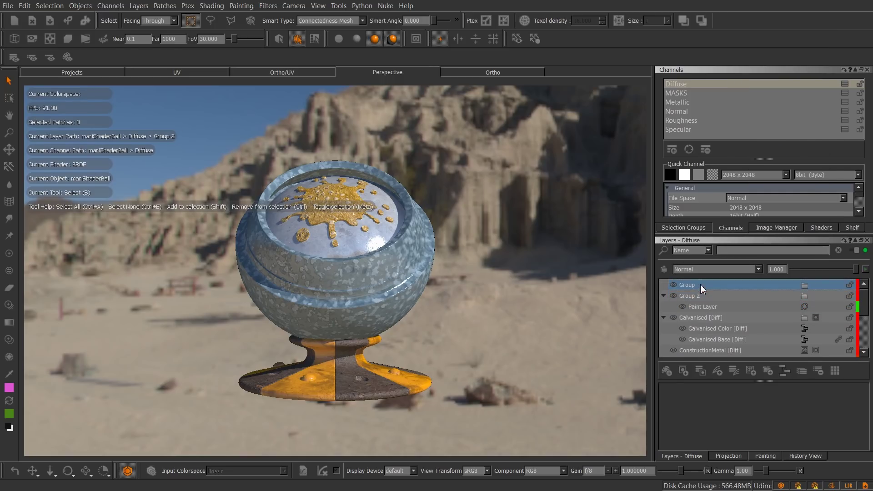
click(670, 374)
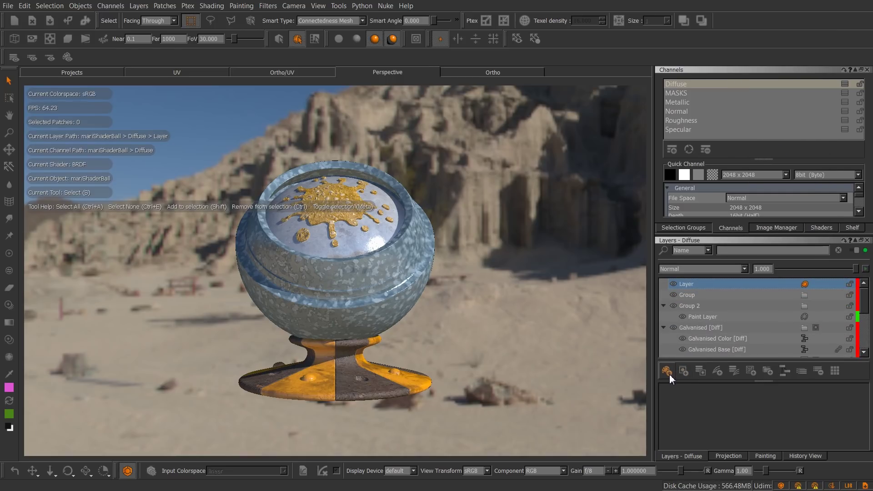
drag(711, 296, 709, 296)
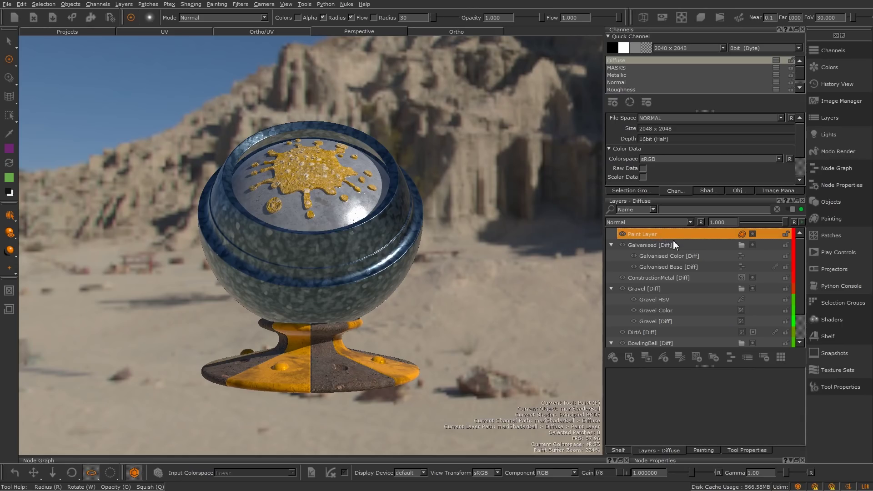
- In Mari 4.0, group the Paint Layer, nest it in a second group and add a new layer inside the inner group
click(718, 356)
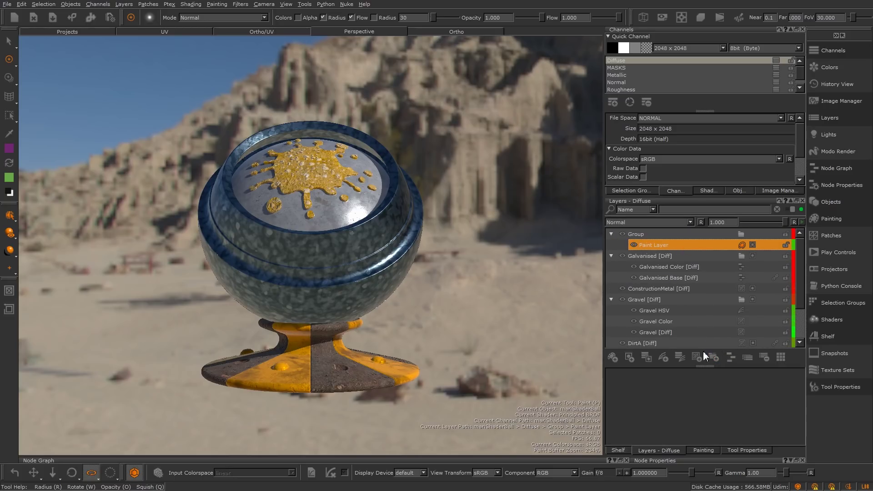
click(713, 358)
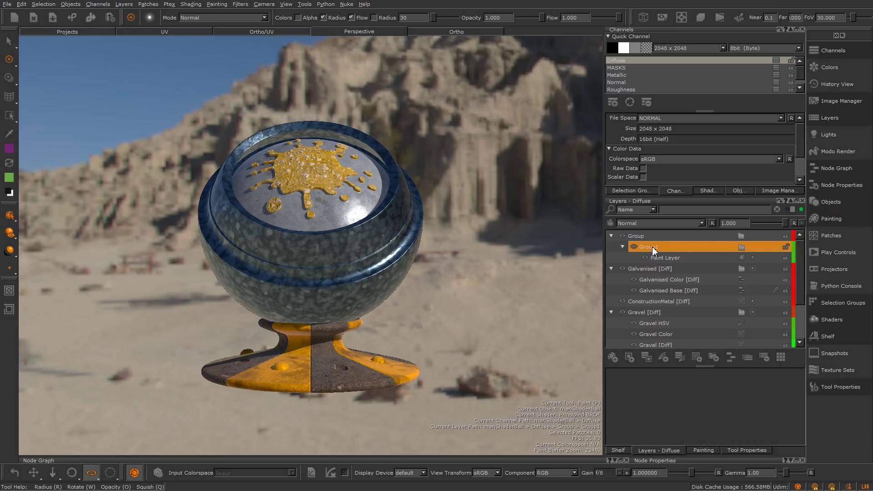
click(613, 356)
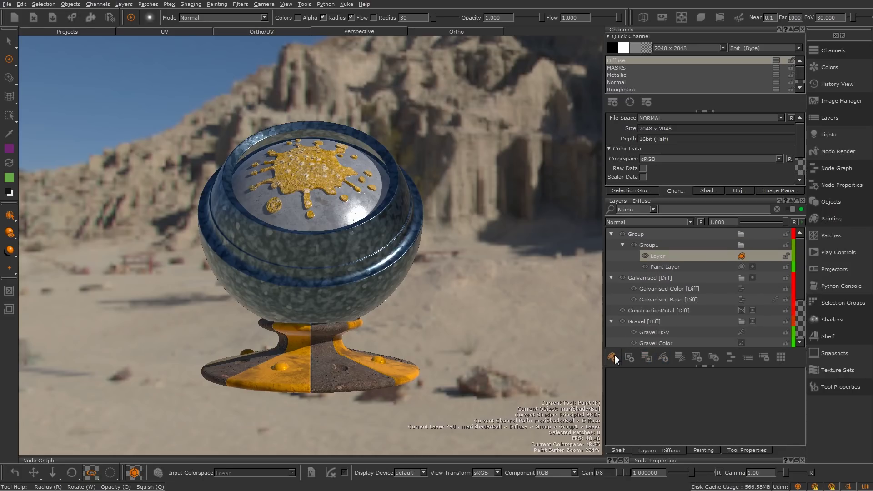
- Collapse the outer layer group and add a new layer directly above it
click(612, 234)
click(631, 234)
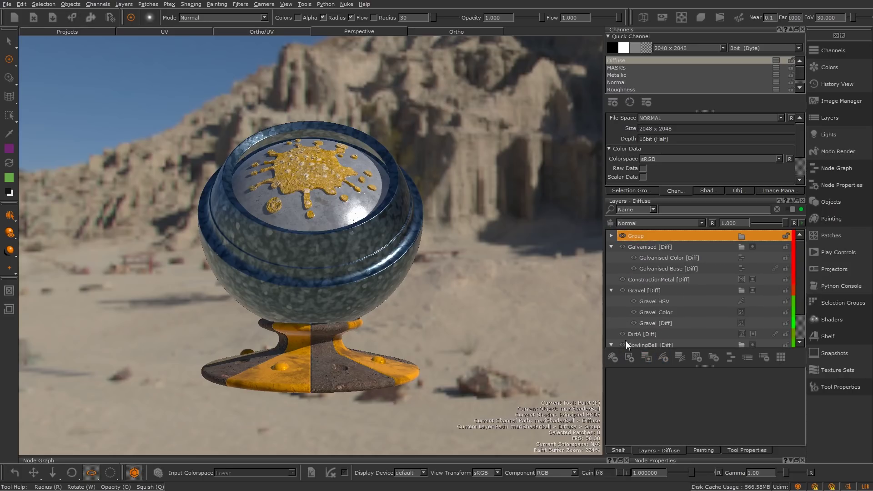
click(613, 357)
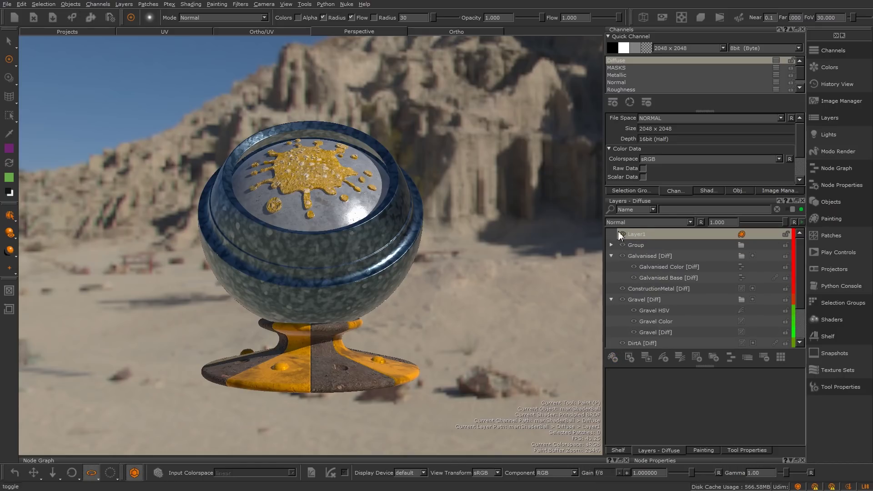
- Expand the outer group and ungroup both it and the nested group, leaving the new top layer out of the selection
click(611, 245)
ctrl+click(650, 246)
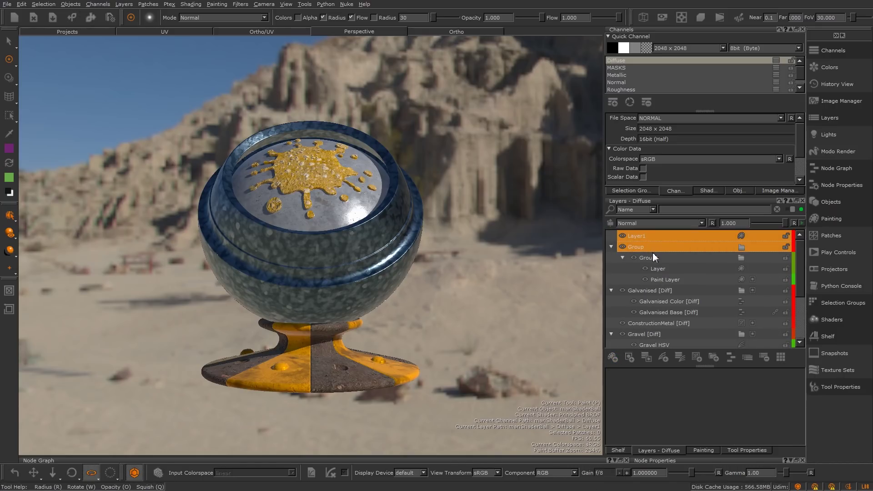
ctrl+click(653, 257)
ctrl+click(653, 237)
right_click(653, 246)
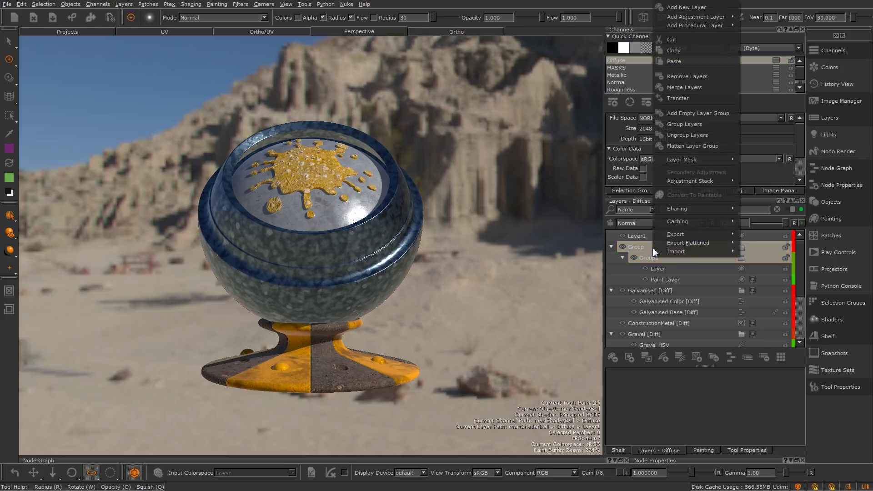
click(699, 135)
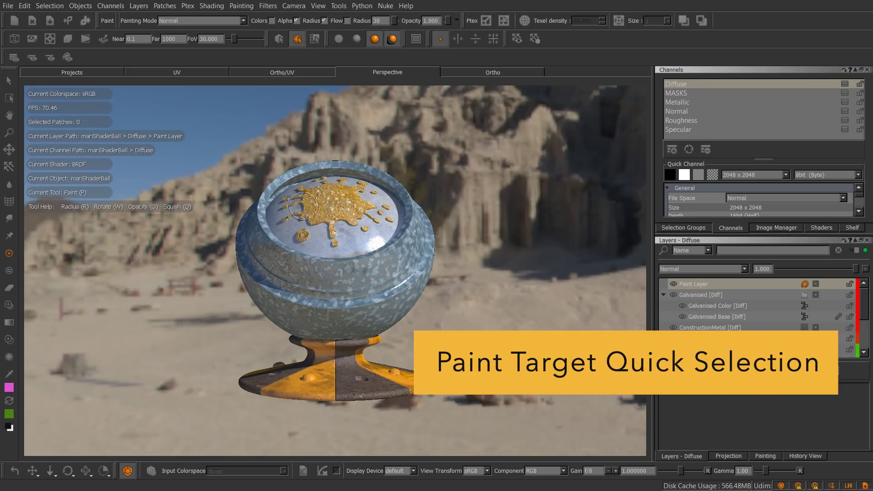
- Use the Paint Target quick selection to make the Paint Layer's mask the active paint target in Mari 4.0
key(grave)
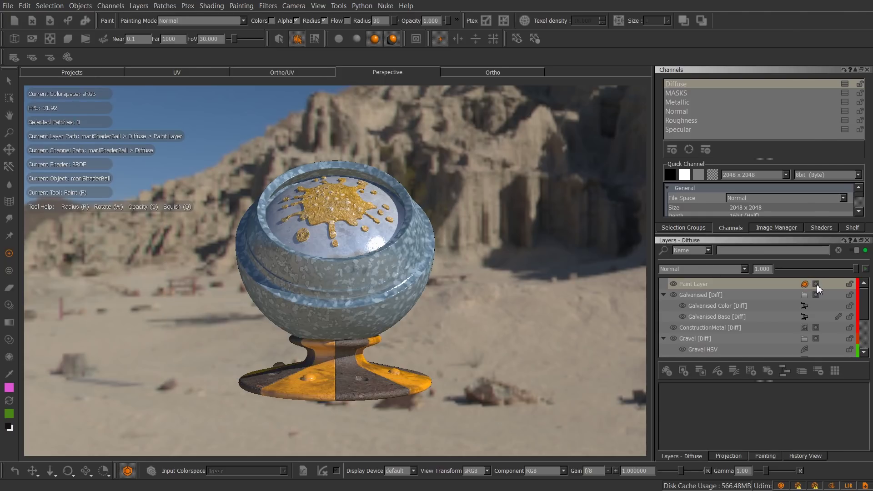
key(grave)
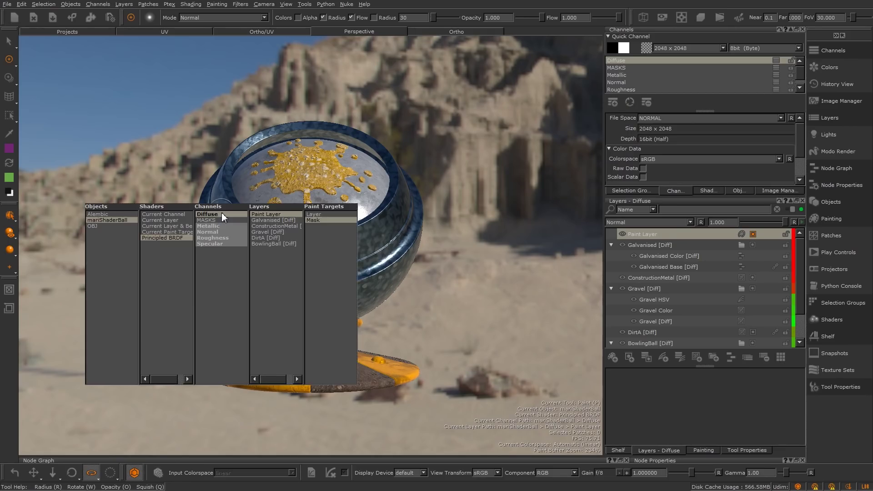
click(328, 219)
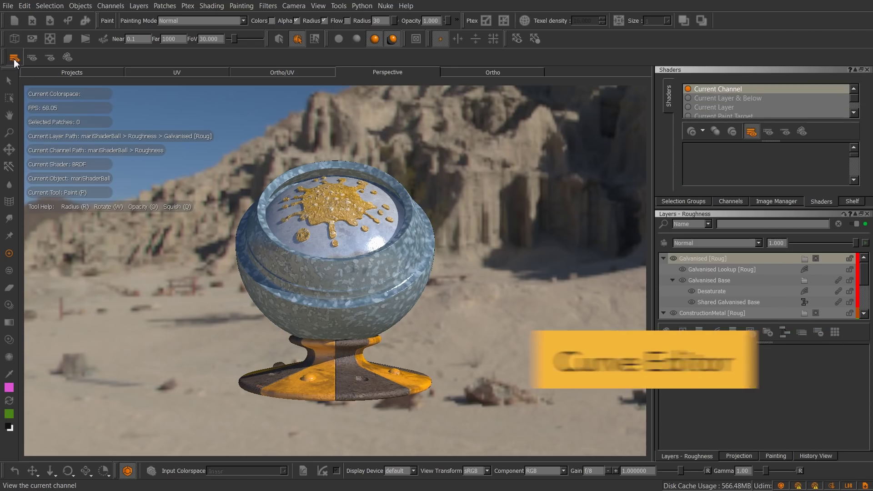
- In Mari 3.3, view the current Roughness channel with flat lighting and nudge the middle curve point of the Galvanised Lookup layer
click(13, 58)
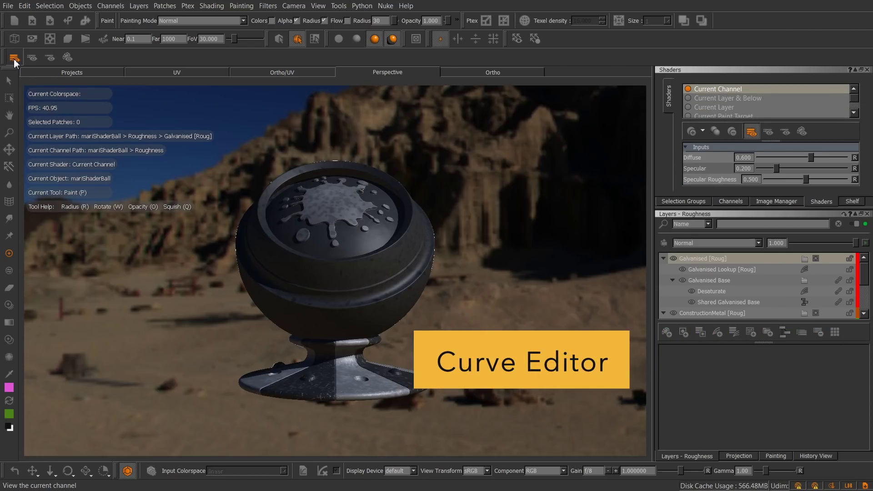
key(l)
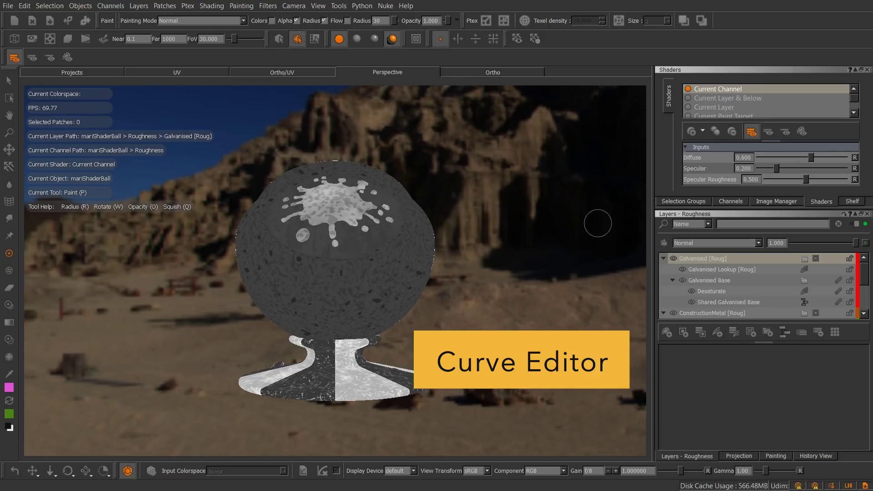
click(728, 269)
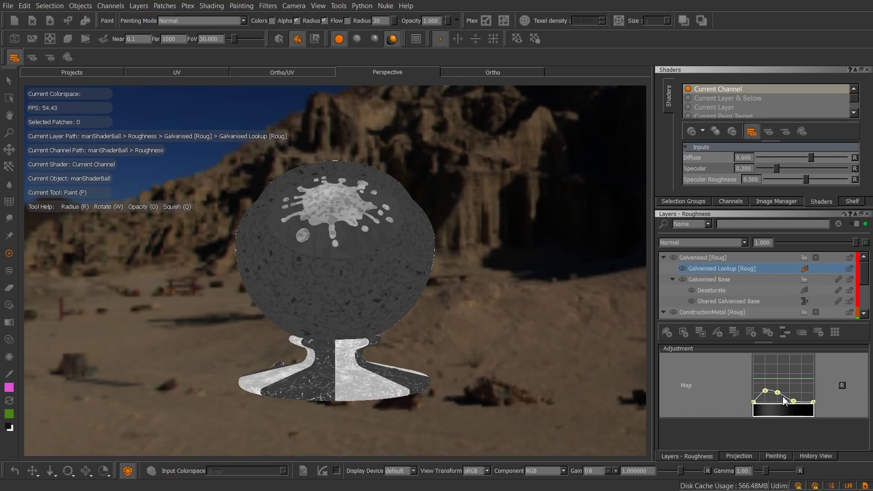
mouse_move(778, 392)
mouse_down()
mouse_move(779, 366)
mouse_move(780, 390)
mouse_up()
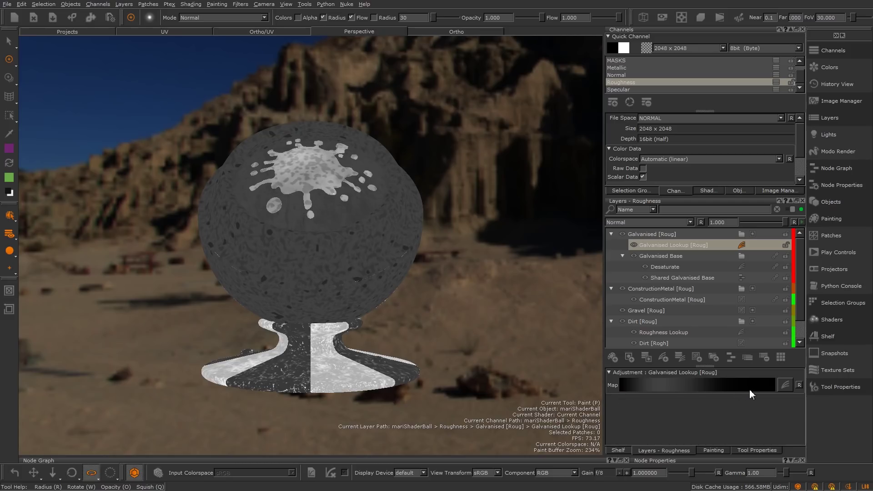
- In Mari 4.0, open the Galvanised Lookup's Curve Editor, enlarge it and raise the curve's first inner point
click(786, 385)
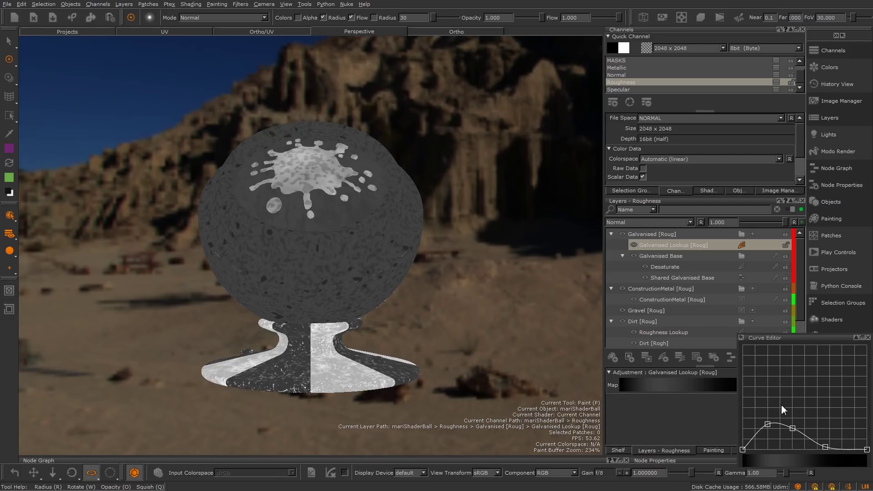
drag(735, 334, 511, 138)
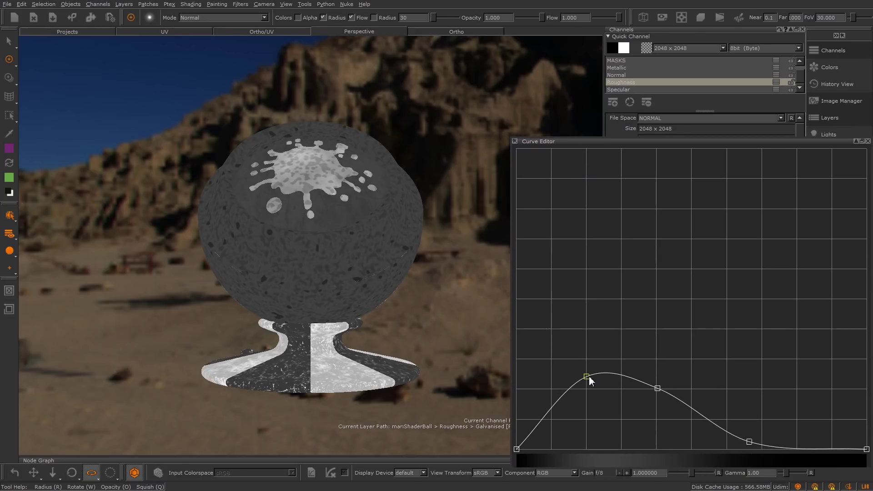
drag(588, 377, 583, 290)
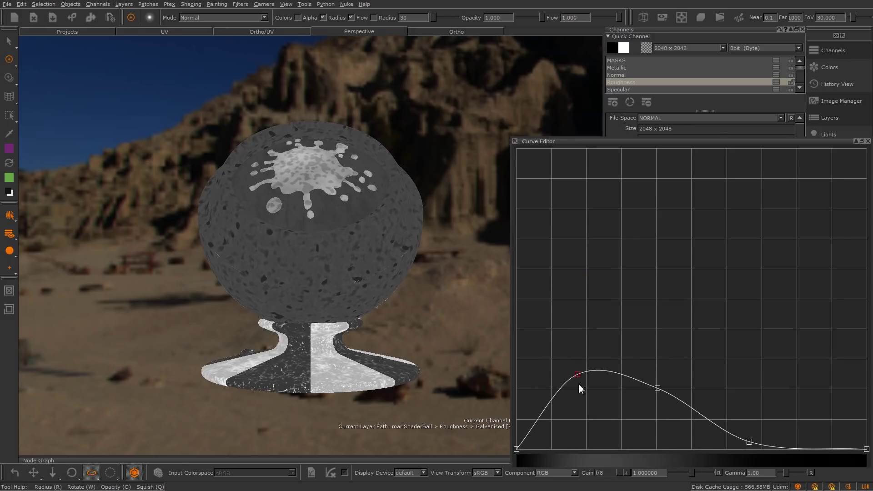
drag(578, 384, 579, 358)
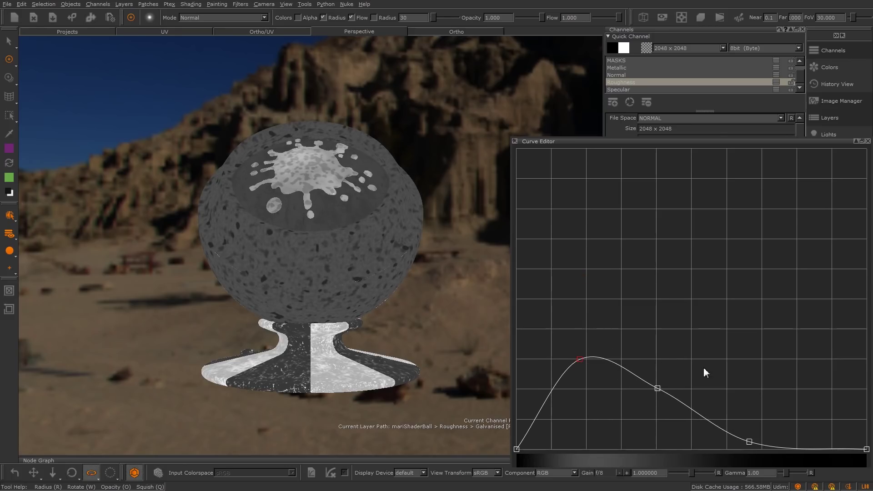
- Add a control point on the falling part of the curve, open its numeric adjustment and cancel it
click(698, 415)
double_click(697, 413)
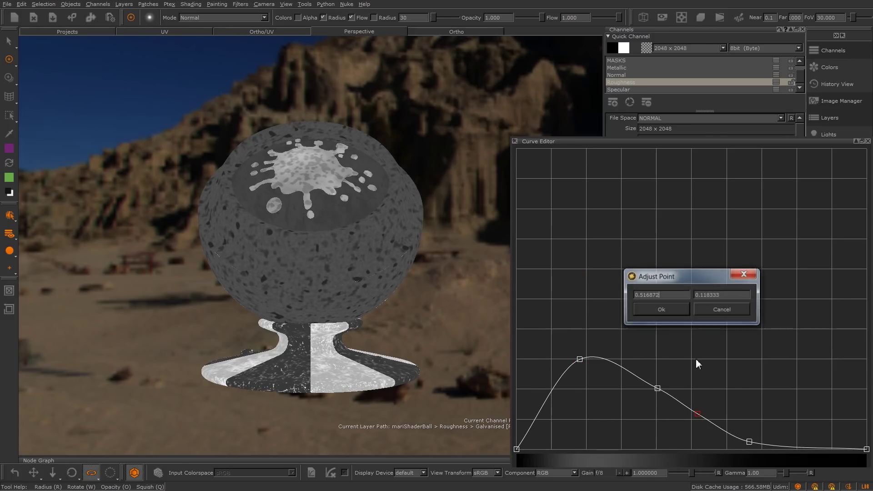
click(722, 310)
- Remove the two middle control points from the lookup curve
drag(657, 393, 662, 373)
right_click(662, 374)
click(680, 424)
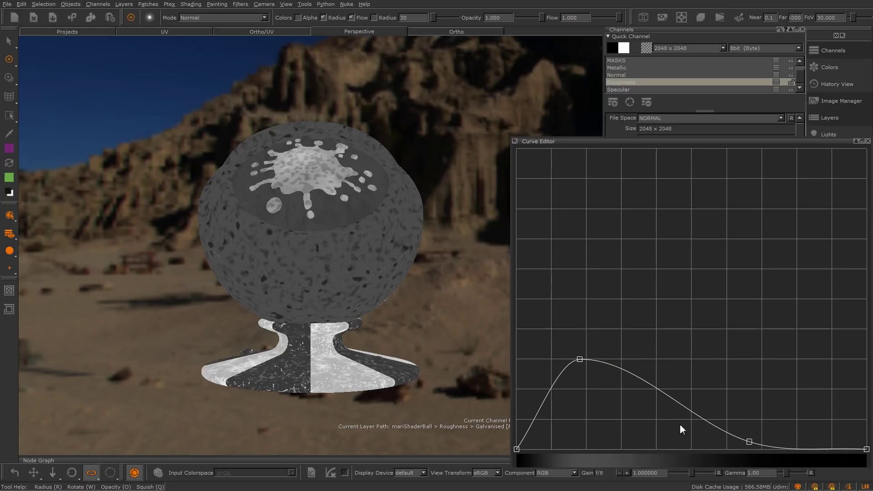
- Apply the Linear preset to the lookup curve and close the Curve Editor
right_click(642, 299)
mouse_move(674, 307)
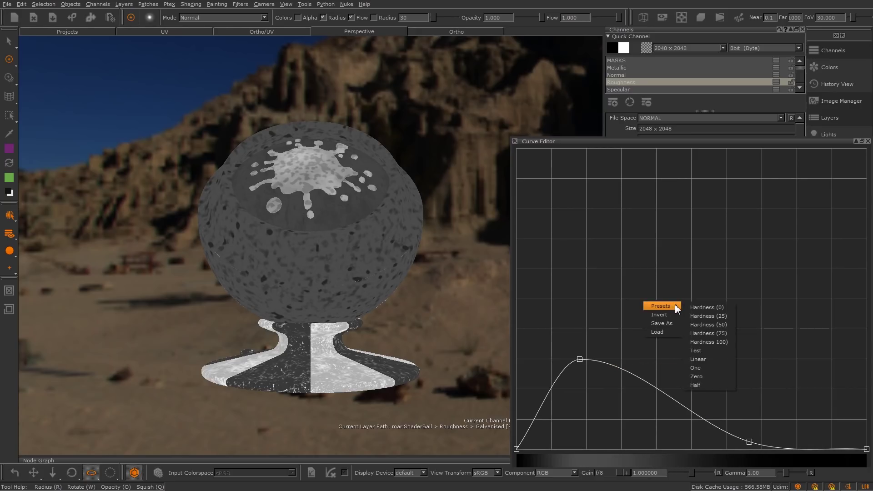
click(712, 359)
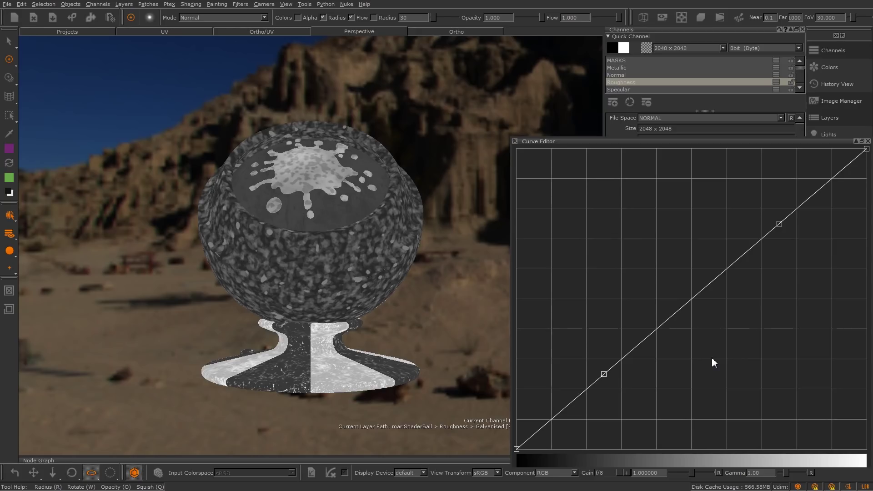
click(867, 141)
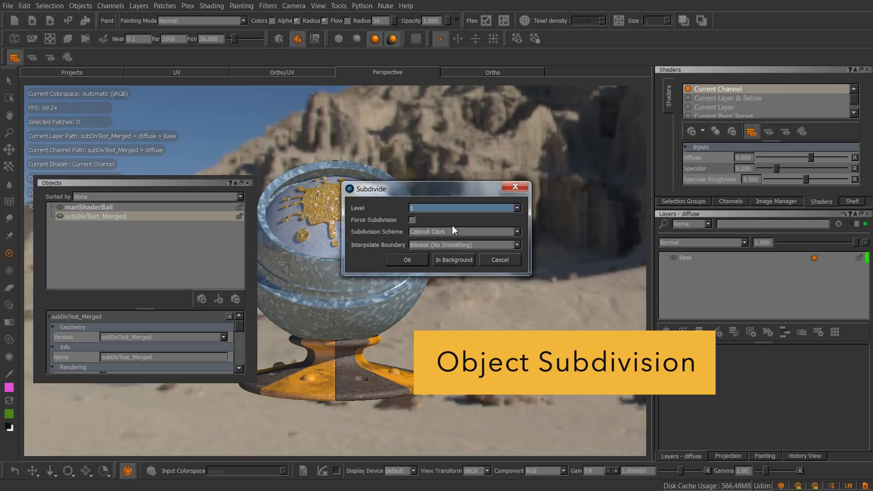
- In Mari 3.3, check the Subdivision Scheme and Interpolate Boundary choices for subdividing the subDivTest_Merged object
click(451, 230)
click(450, 230)
click(435, 241)
click(434, 244)
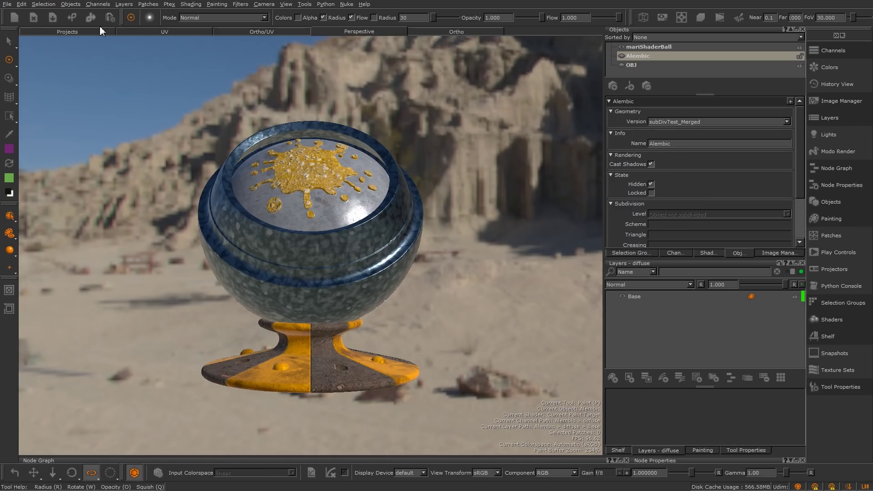
- In Mari 4.0, check the Subdivide dialog's scheme, boundary interpolation and Force Subdivision options for the Alembic object, and cancel it
click(71, 4)
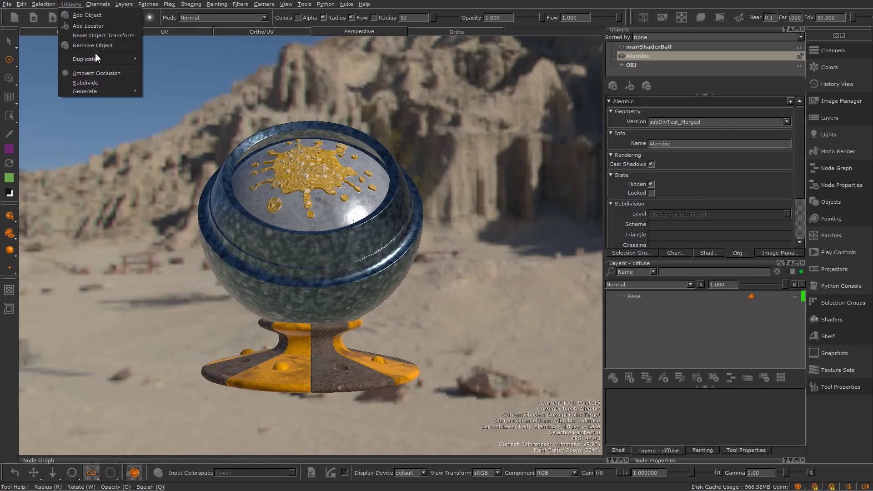
click(106, 83)
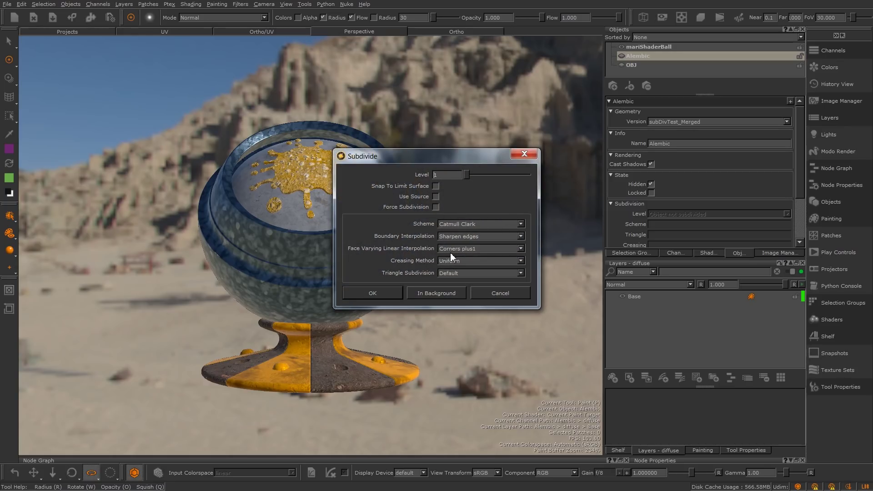
mouse_move(454, 252)
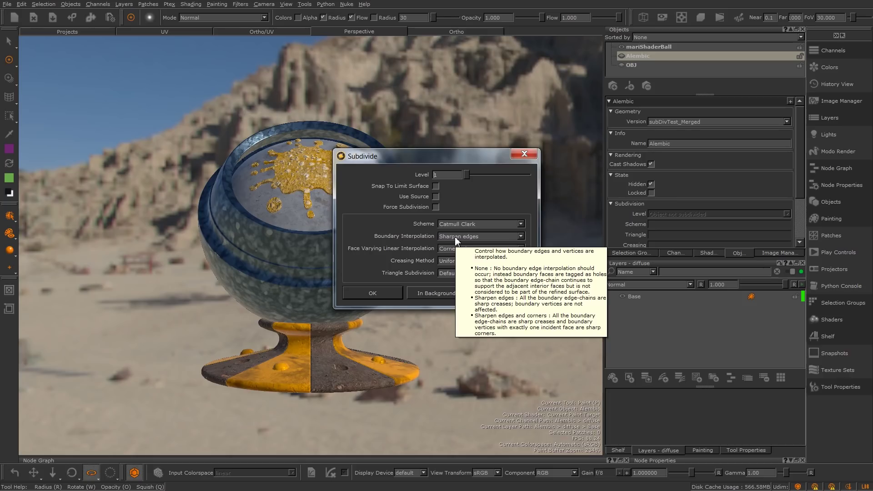
mouse_move(456, 227)
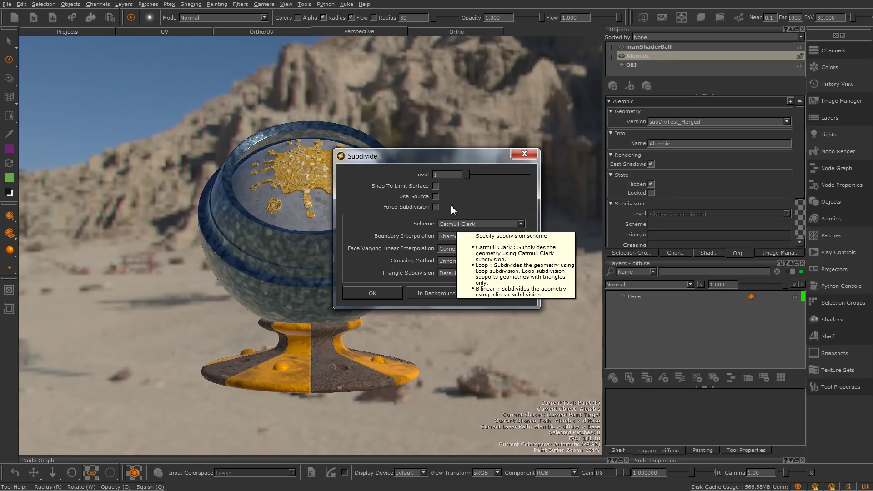
mouse_move(447, 196)
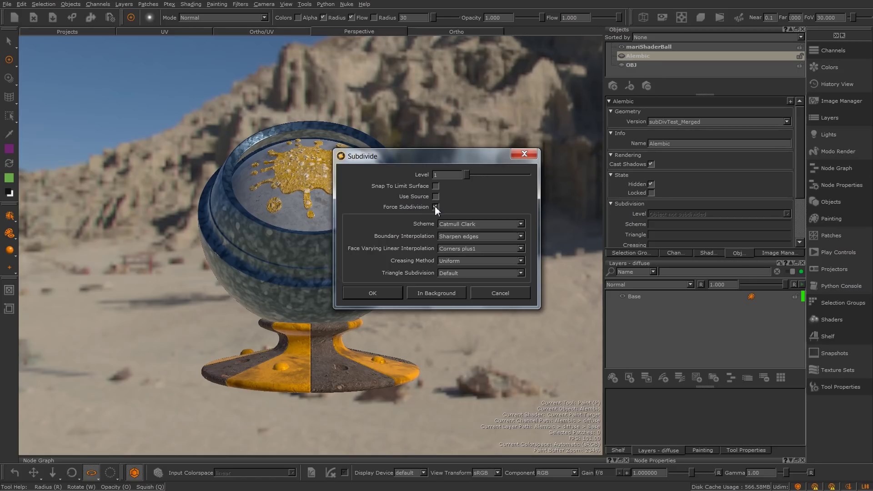
click(505, 288)
- Check the Subdivide options for the OBJ object, cancel, and inspect the Subdivision settings in its object properties
click(648, 65)
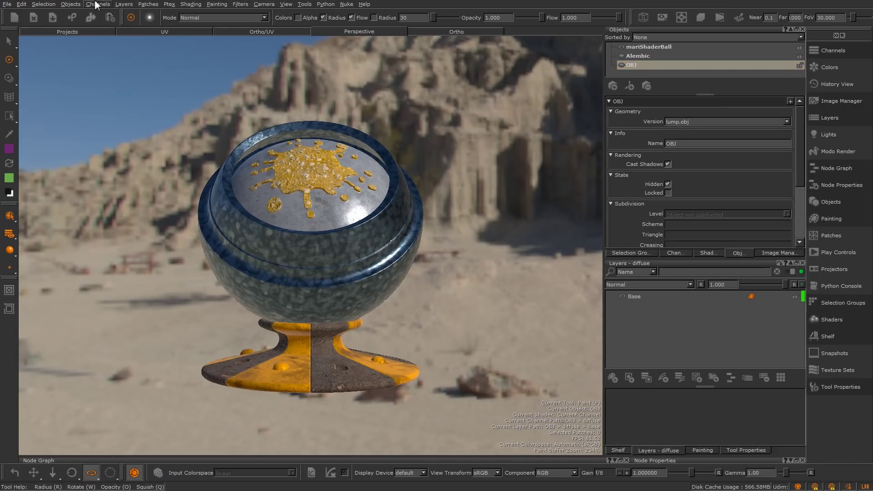
click(71, 4)
click(100, 83)
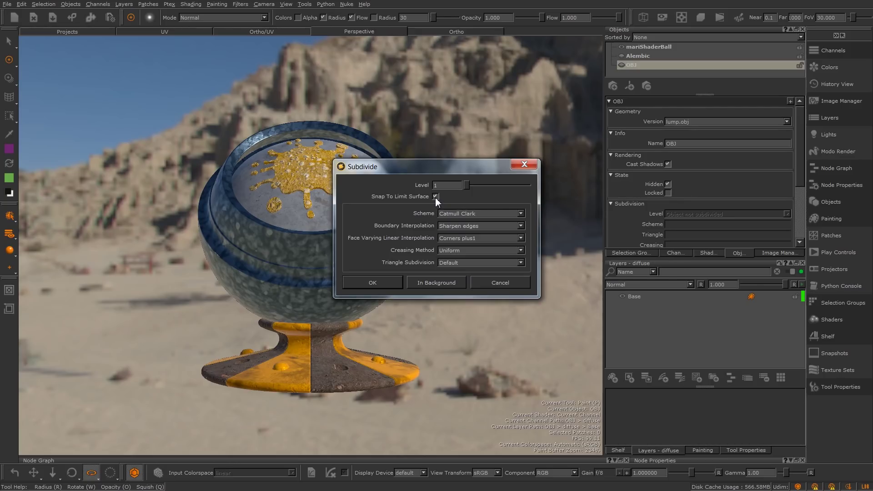
click(498, 280)
click(742, 262)
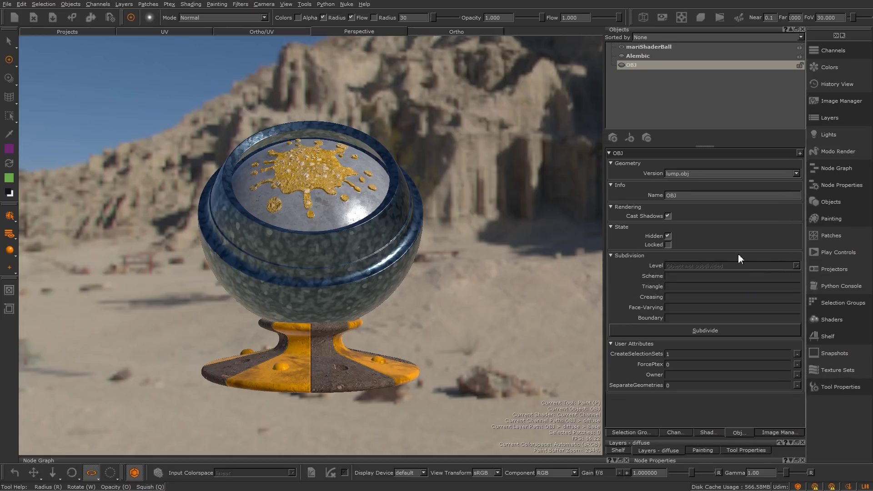
click(719, 330)
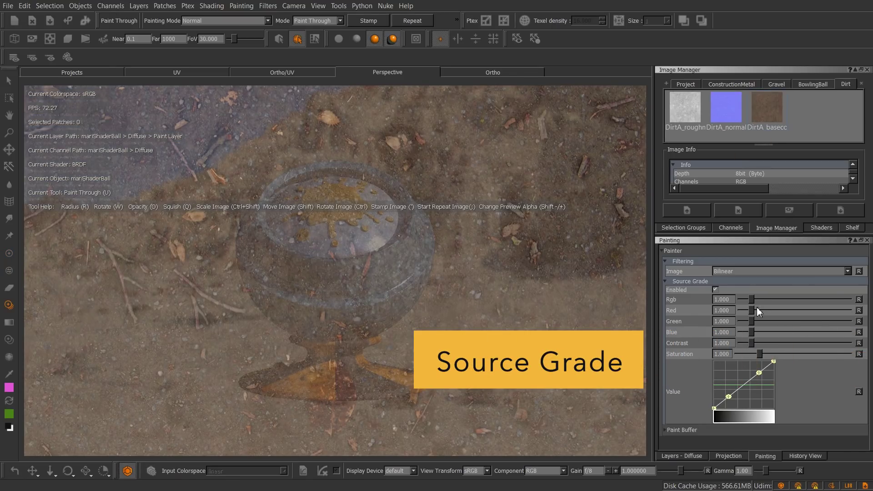
- Adjust the Source Grade contrast in Mari 3.3, and in Mari 4.0 split Multiply into per-channel values and enter 0 for the last channel
drag(750, 343, 753, 345)
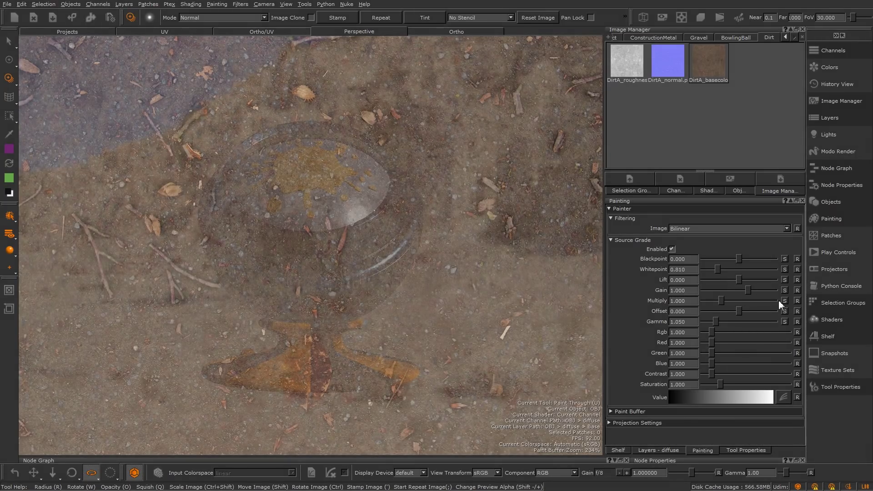
click(784, 301)
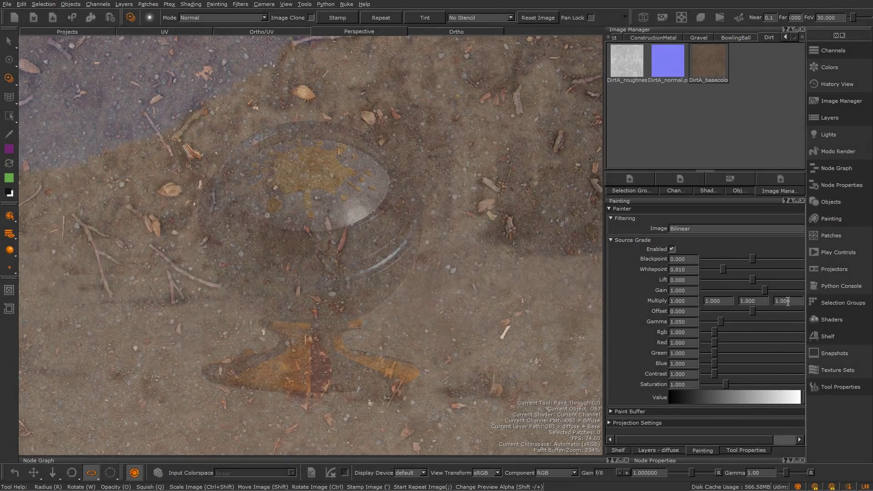
text(0)
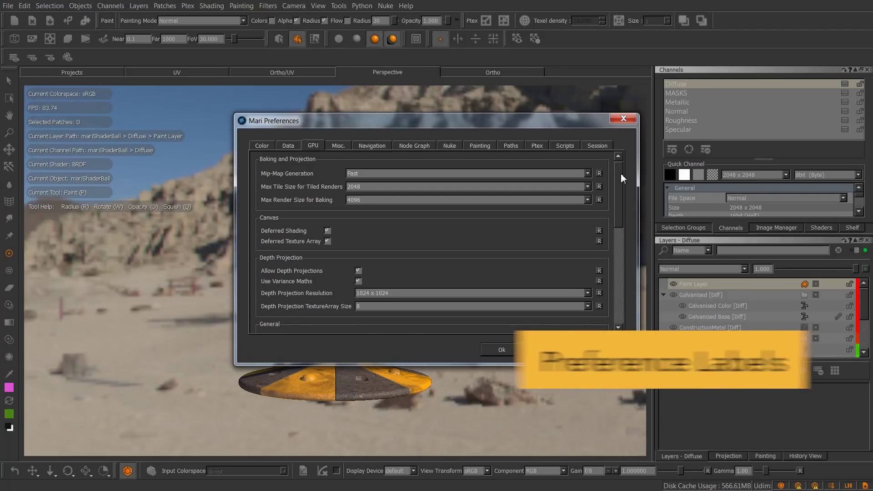
- Compare the grouping and labels of the GPU preferences in Mari 3.3 with those in Mari 4.0
drag(621, 173, 615, 247)
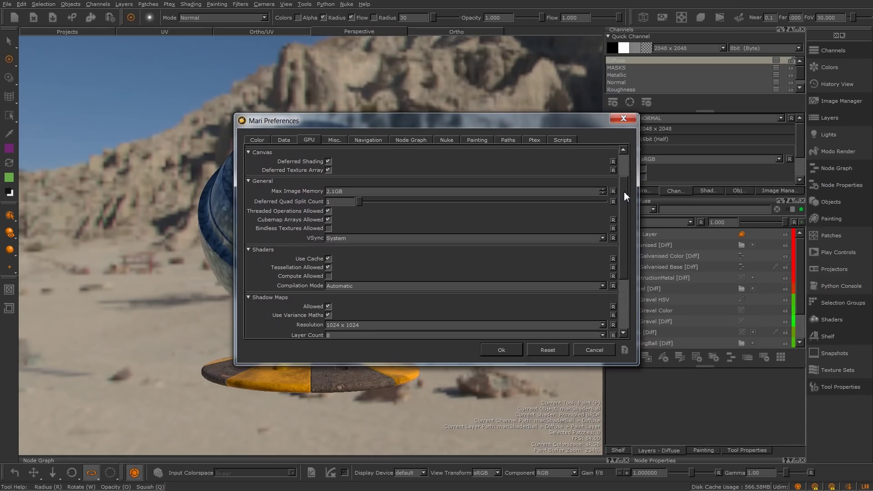
drag(624, 192, 625, 235)
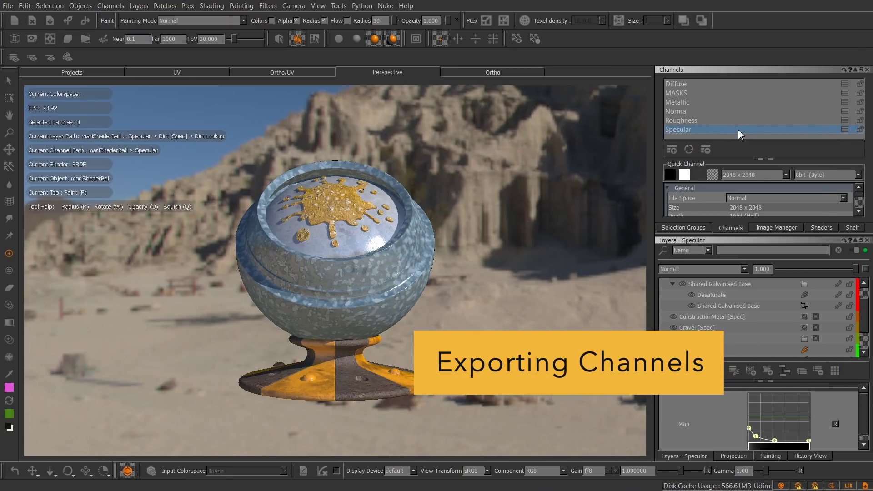
- In Mari 3.3, export all mariShaderBall channels flattened to the Mari3to4 folder with the $CHANNEL.$UDIM.tif template, exporting all patches for each channel
right_click(738, 130)
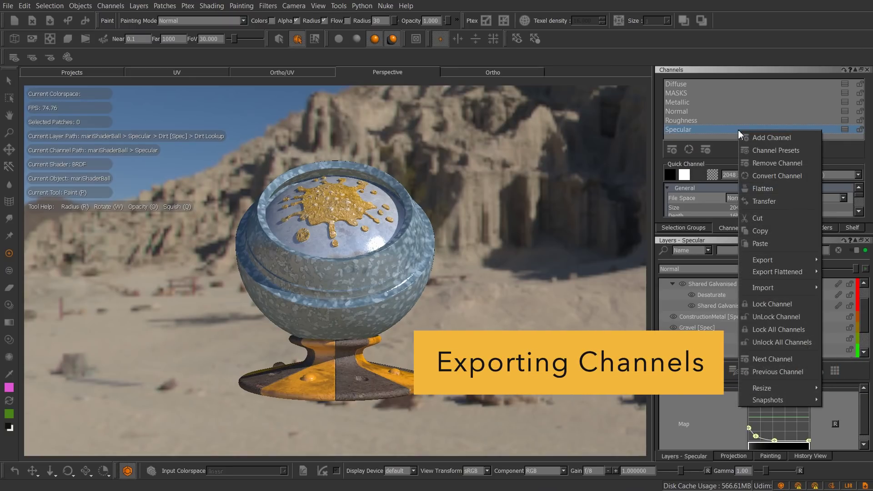
mouse_move(785, 273)
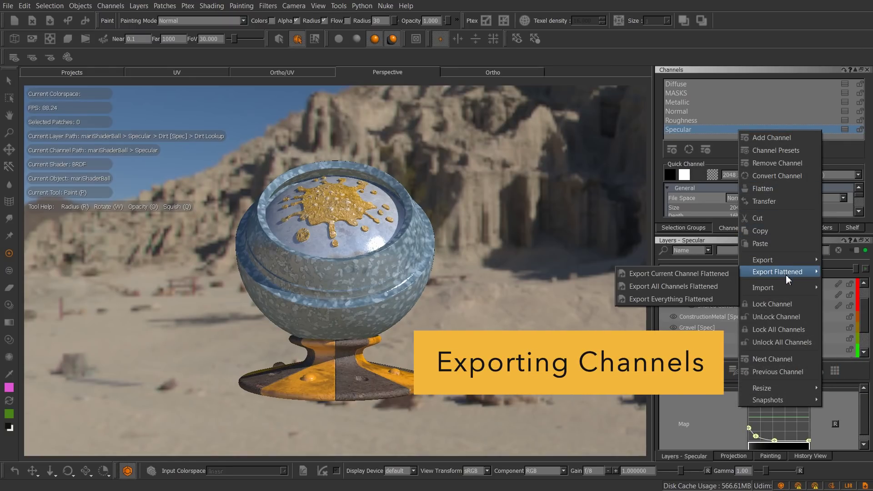
click(681, 287)
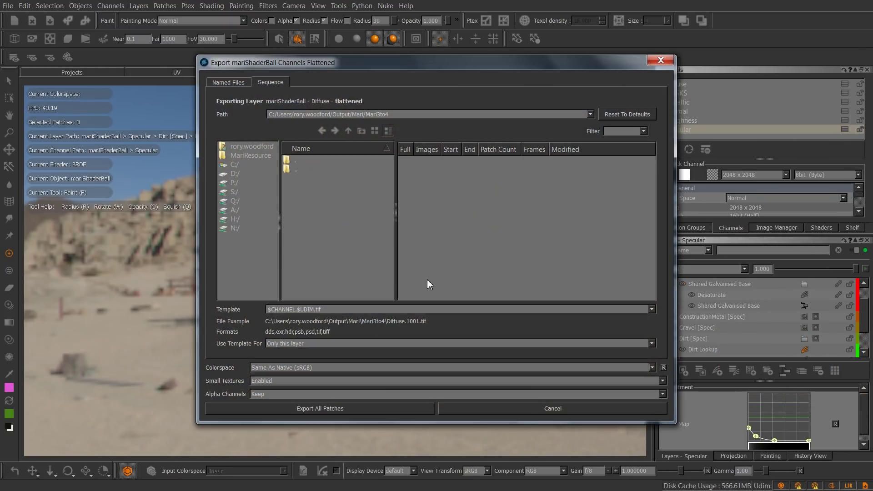
click(350, 408)
click(350, 407)
click(350, 406)
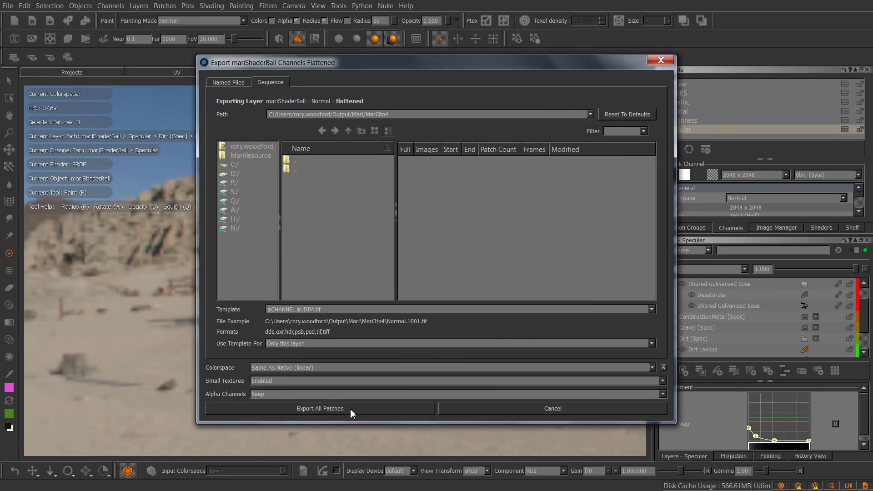
click(350, 408)
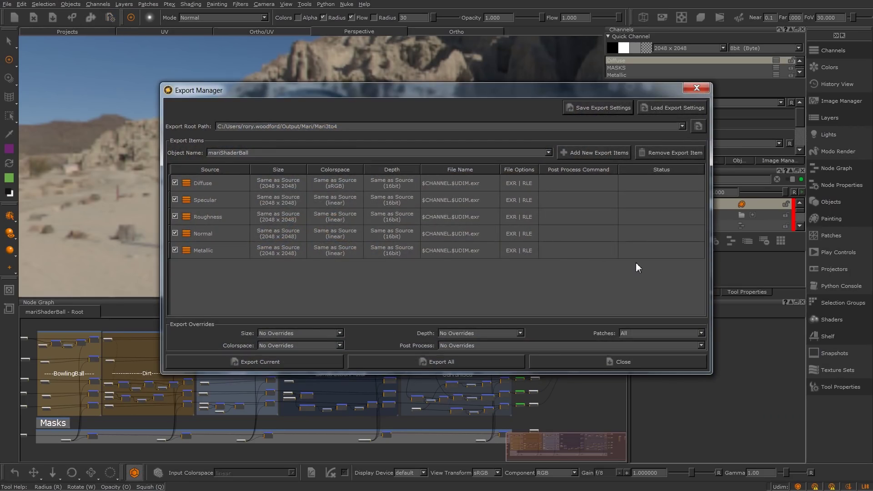
- In Mari 4.0, examine the different places for launching the Export Manager, including channel and node graph options, and reopen it
click(695, 87)
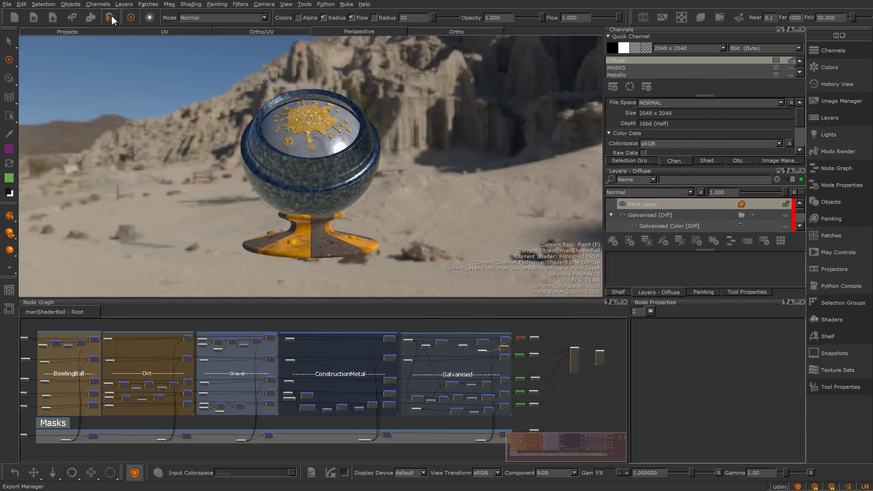
click(101, 4)
right_click(696, 62)
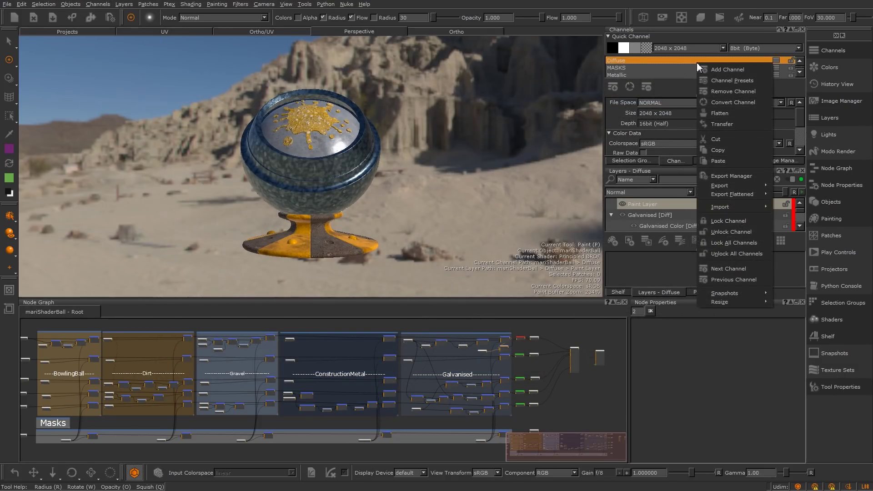
right_click(273, 349)
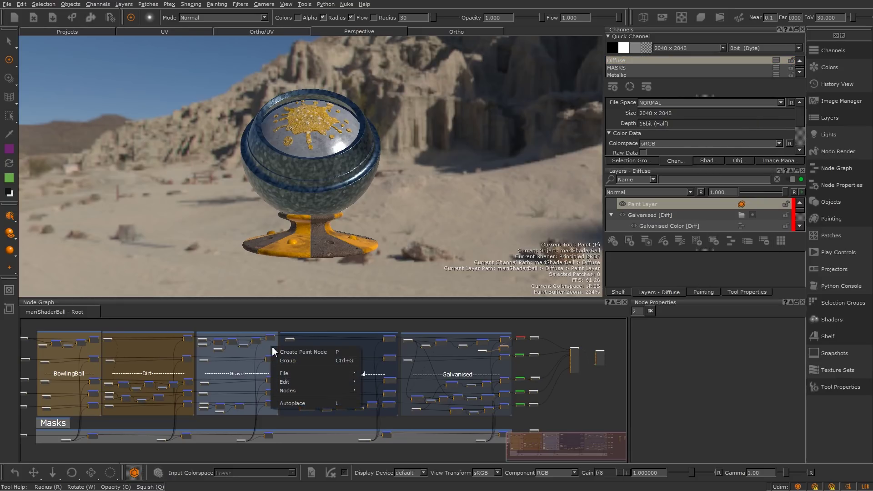
mouse_move(309, 372)
click(603, 401)
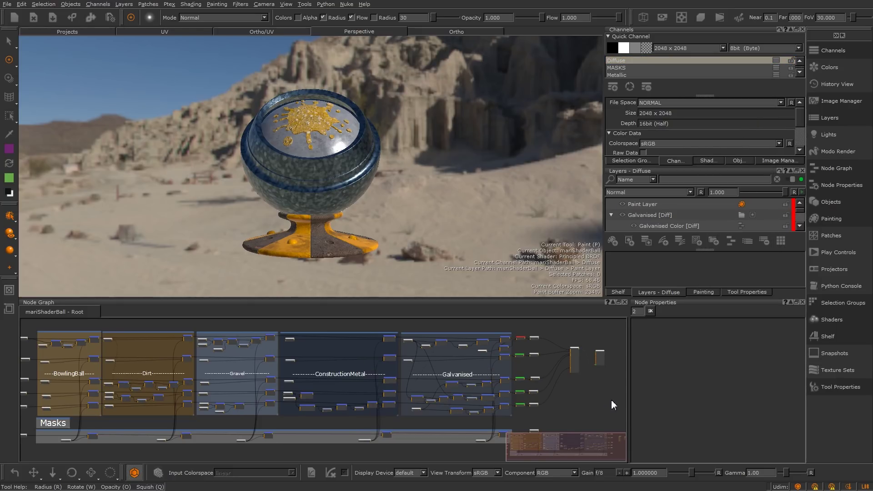
click(110, 18)
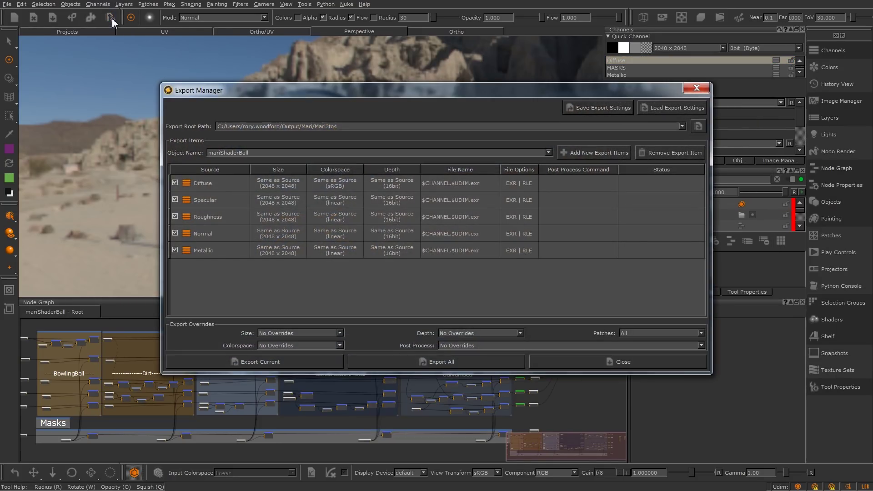
- Examine the Diffuse, Specular, Roughness, Normal and Metallic export items one by one, and clear the selection
click(632, 184)
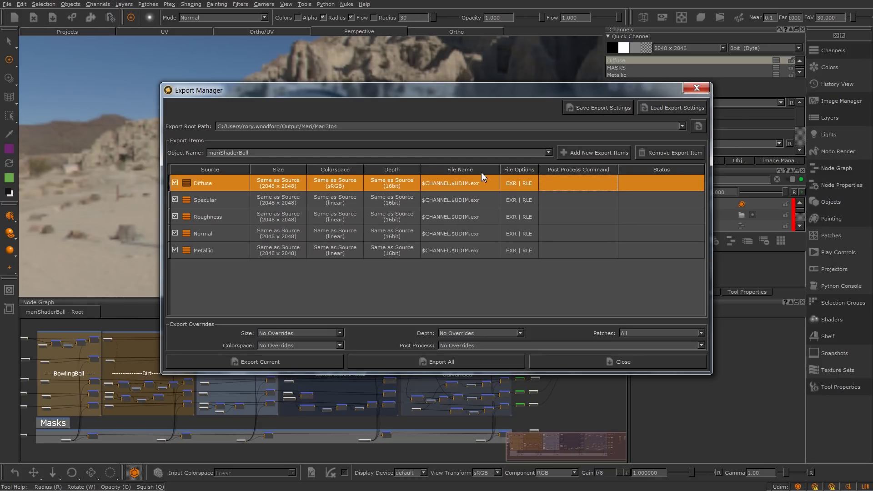
click(645, 201)
click(650, 217)
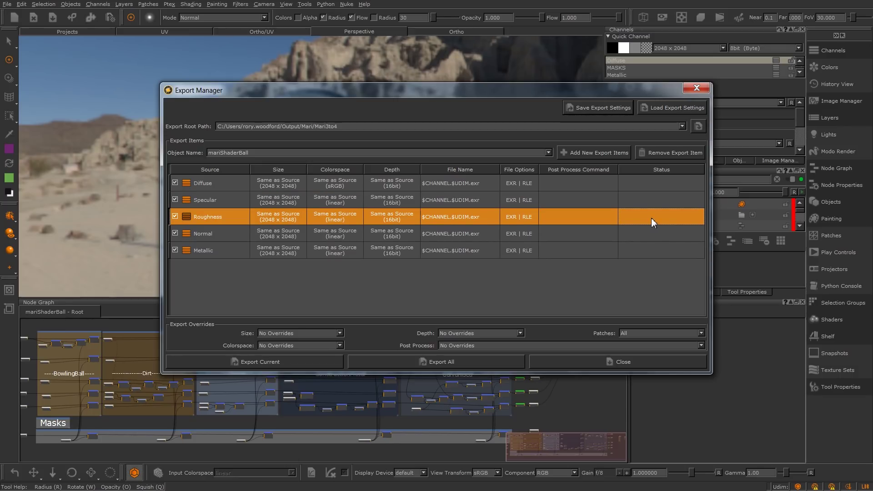
click(648, 234)
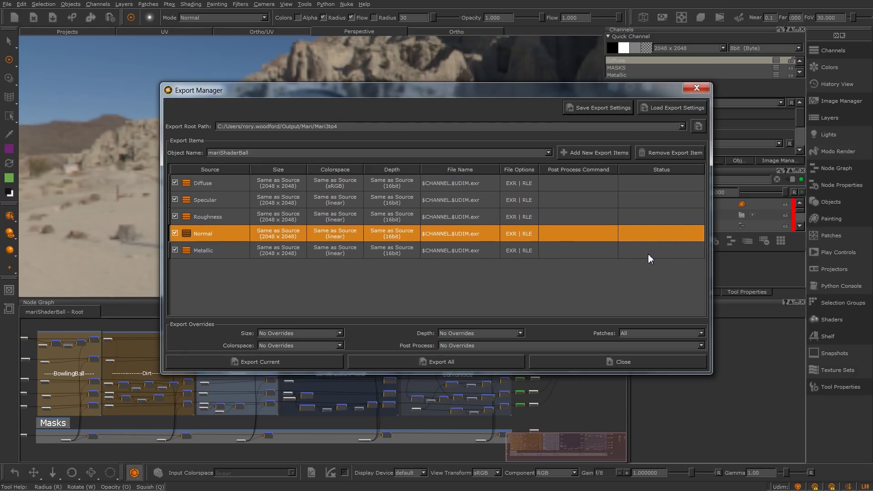
click(647, 254)
click(517, 286)
- Create a mid-gray 2048 x 2048, 8bit quick channel and remove its item from the Export Manager
click(638, 364)
click(631, 48)
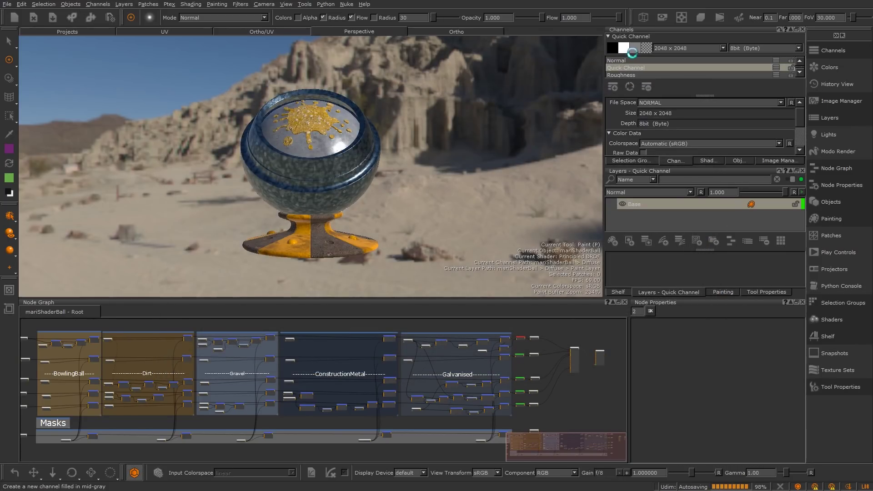
click(112, 18)
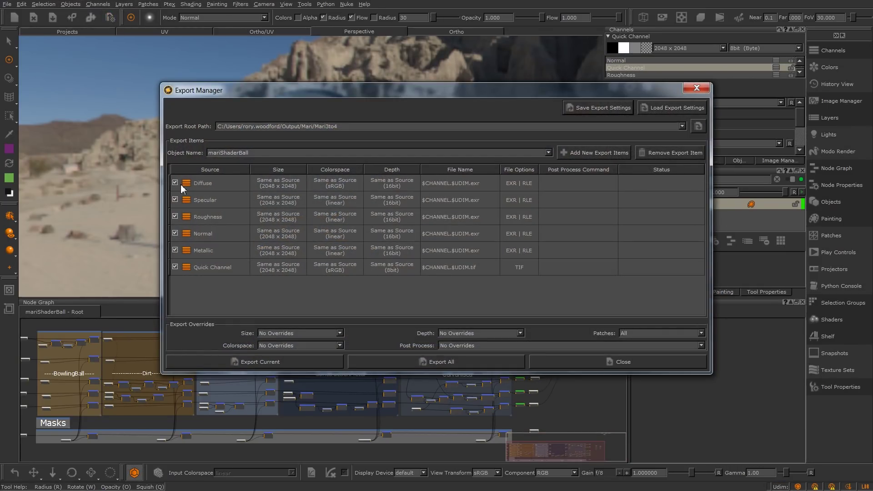
click(268, 263)
key(Delete)
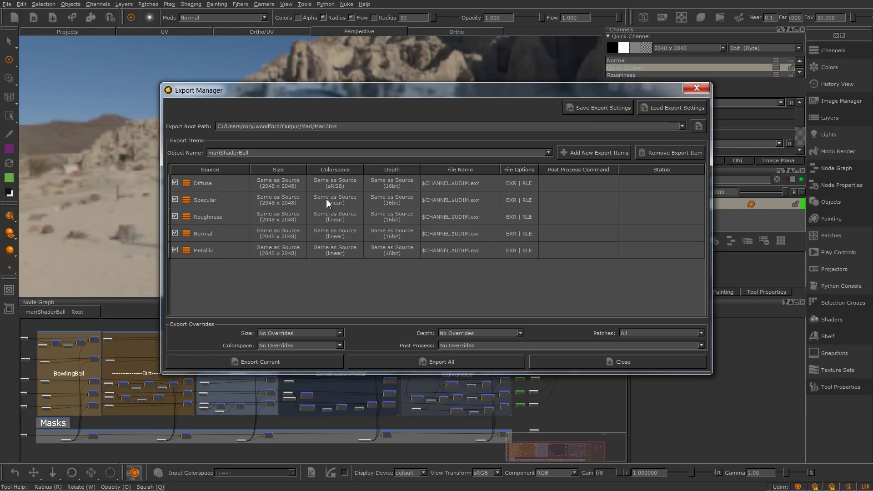
- Set the file name of the Normal export item to $CHANNEL.$UDIM.png
click(309, 189)
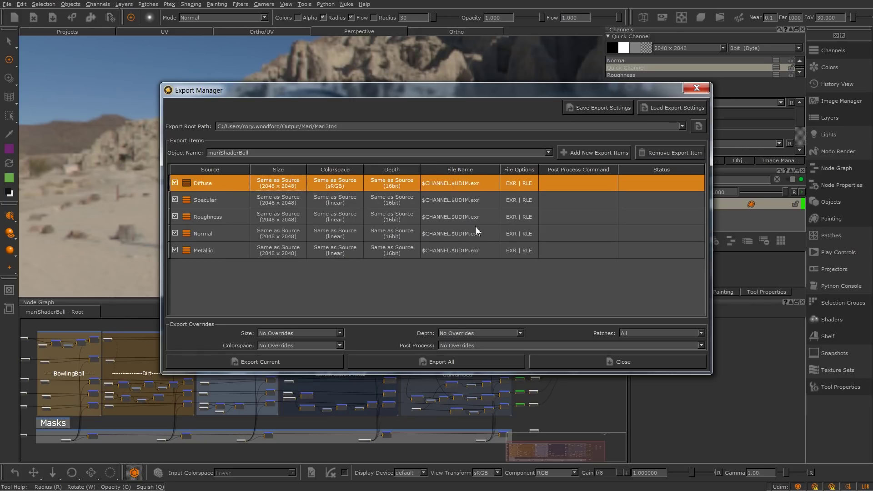
click(487, 233)
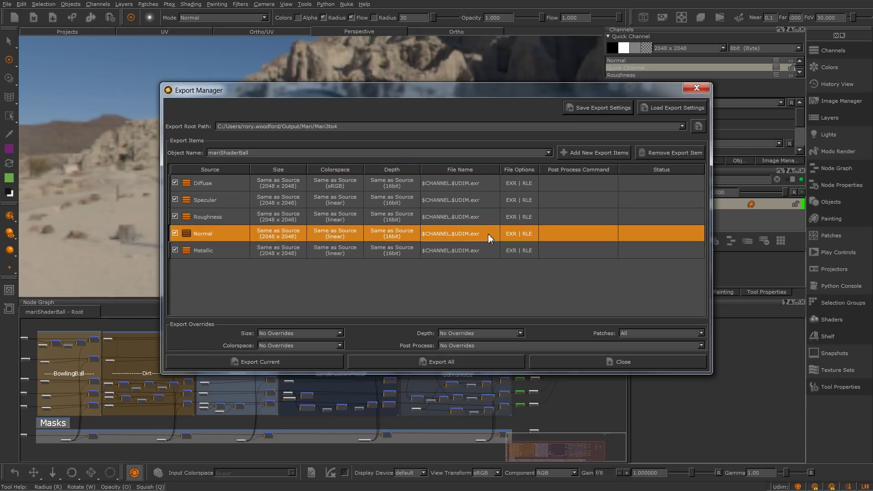
double_click(487, 233)
key(BackSpace)
key(BackSpace)
key(BackSpace)
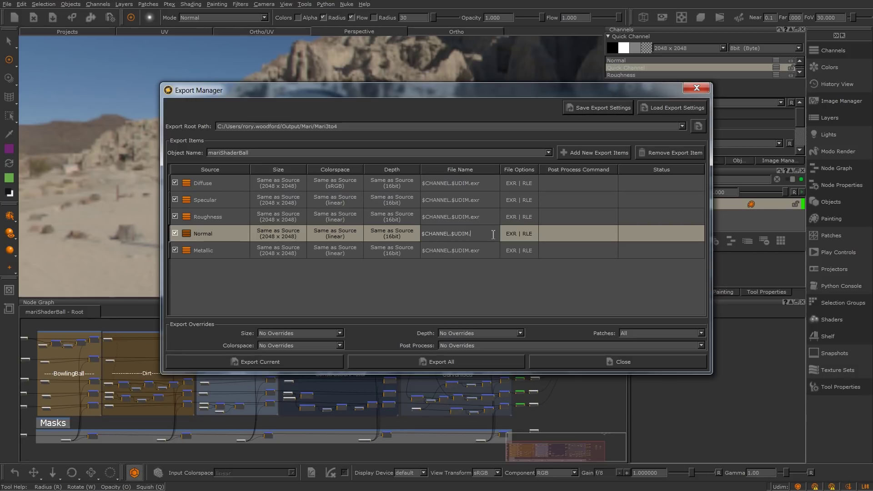
text(png)
key(Return)
- Set the file name of the Roughness, Normal and Metallic export items together to $CHANNEL.$UDIM.exr
drag(498, 261, 479, 216)
right_click(479, 215)
click(509, 258)
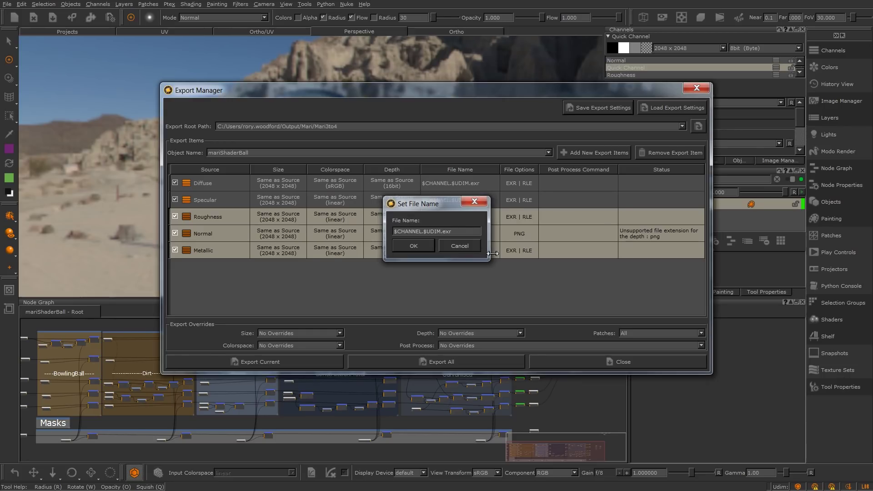
key(Return)
click(482, 277)
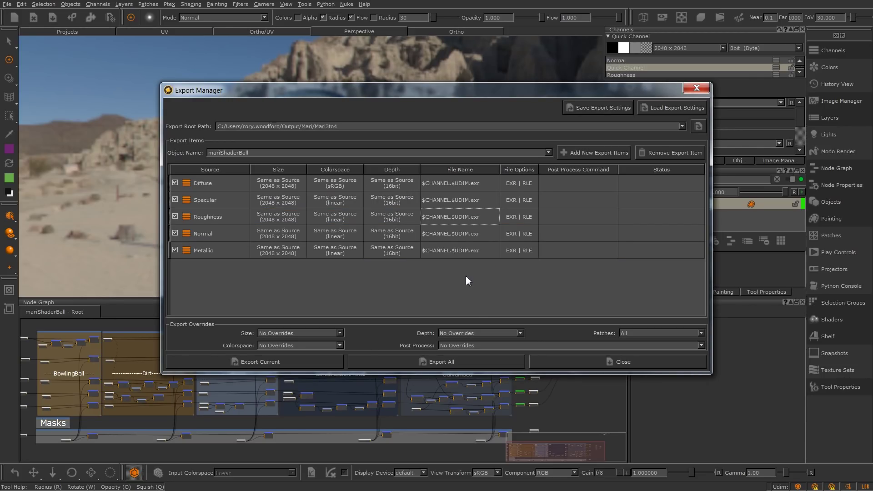
drag(459, 185, 469, 245)
drag(528, 180, 525, 247)
click(500, 278)
click(323, 180)
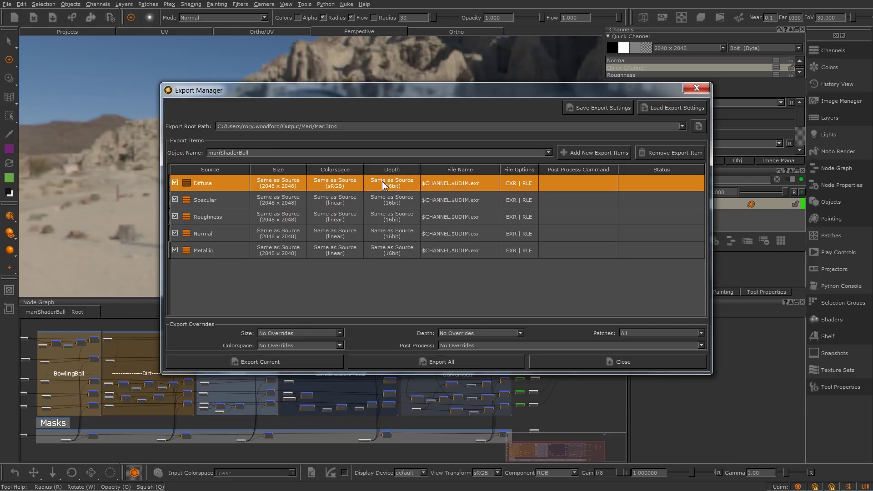
click(337, 267)
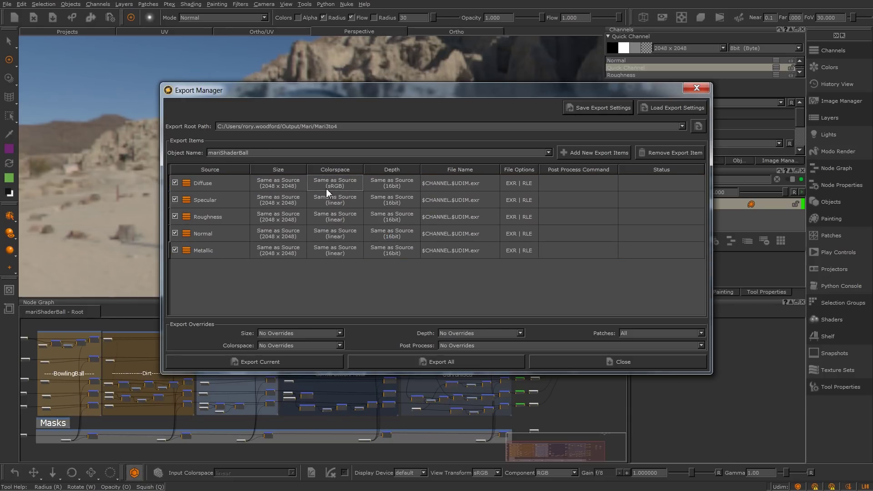
- Set the Diffuse export item's size to 1024 x 1024 and its depth to 16bit (Half)
click(291, 183)
click(292, 185)
click(293, 205)
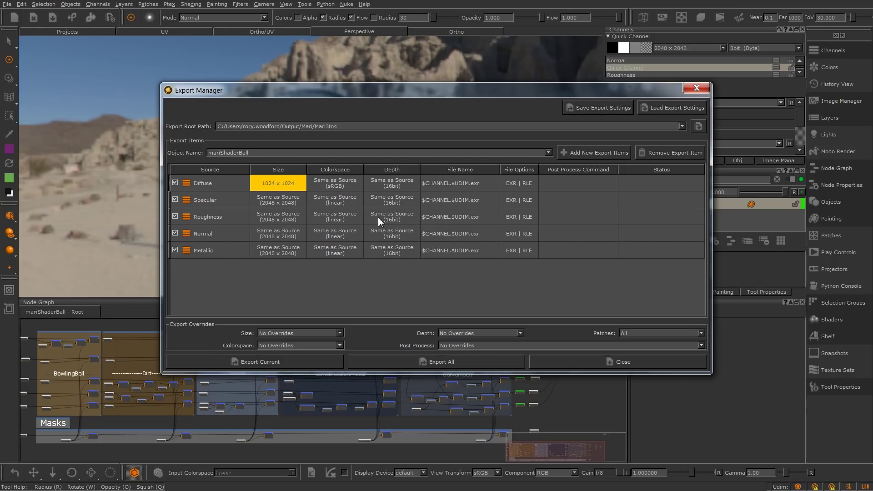
click(389, 186)
click(390, 187)
click(398, 200)
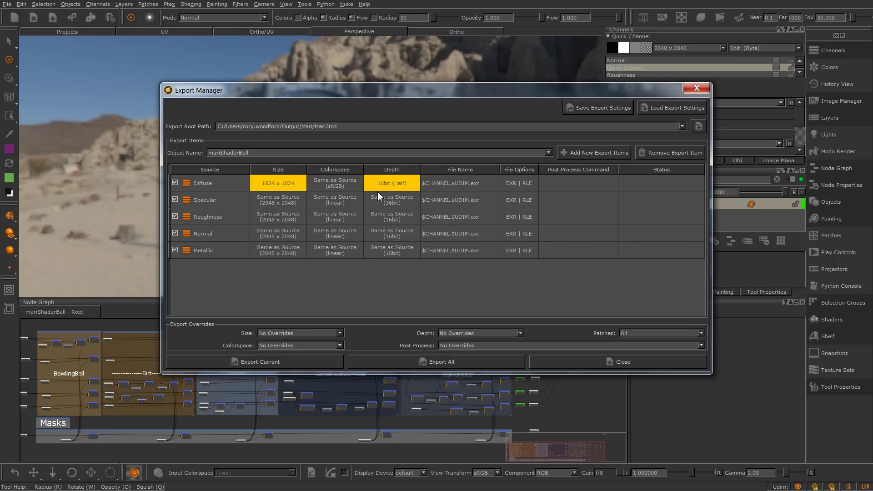
- Return the Diffuse export item's depth and size to Same as Source
click(382, 185)
click(382, 184)
click(400, 161)
click(293, 183)
click(293, 182)
click(297, 152)
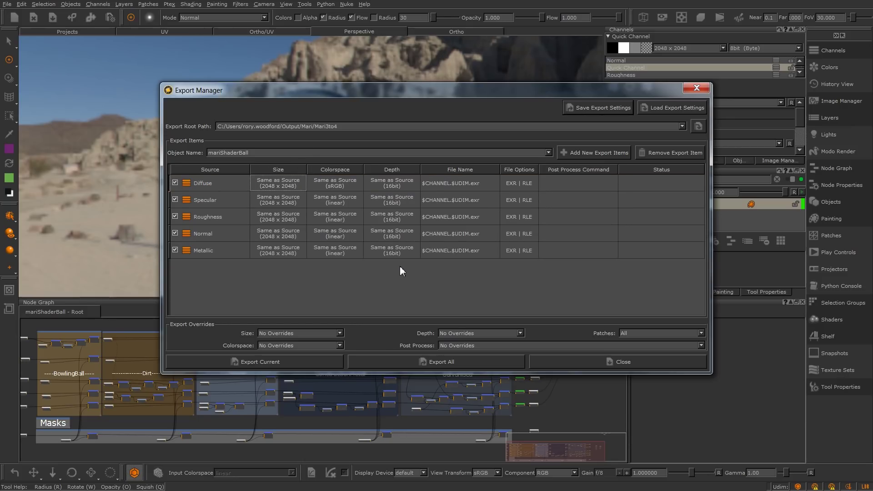
- Set the Diffuse export item's post process command to move $EXPORTED /tmp/backup
double_click(563, 184)
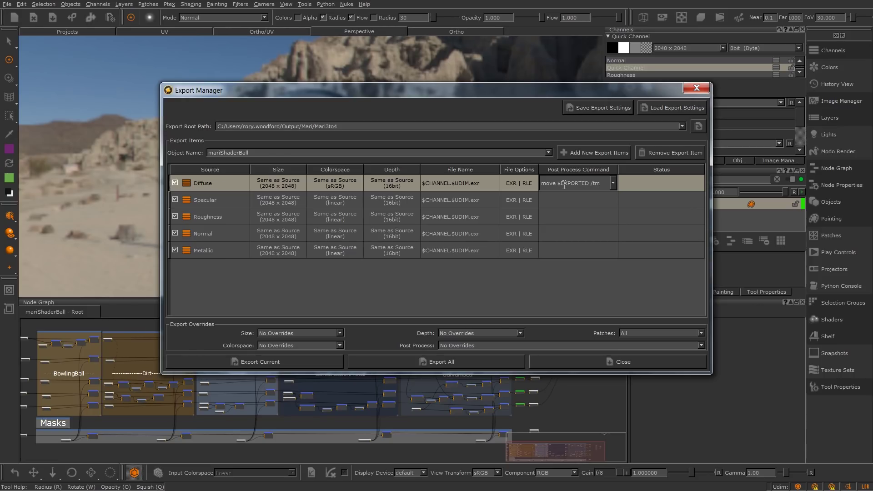
text(backup)
click(562, 201)
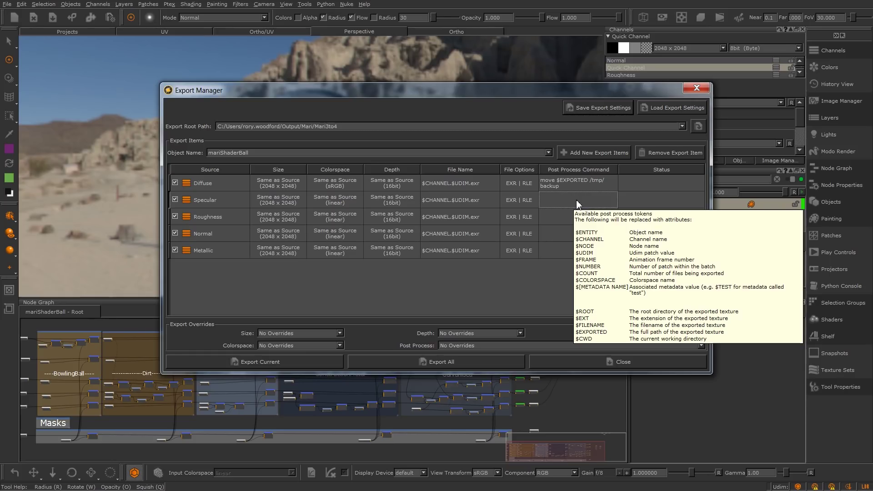
- Override the size of all export items with 512 x 512 and their depth with 32bit (Float)
click(334, 333)
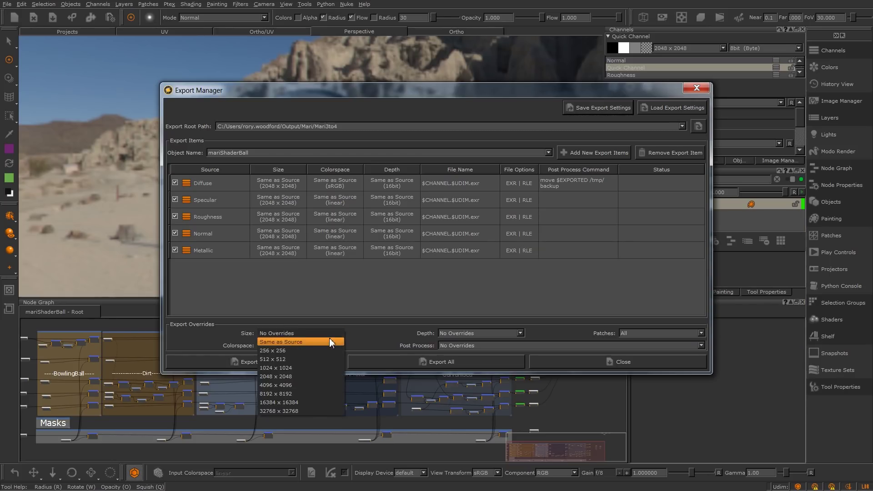
click(316, 359)
click(447, 333)
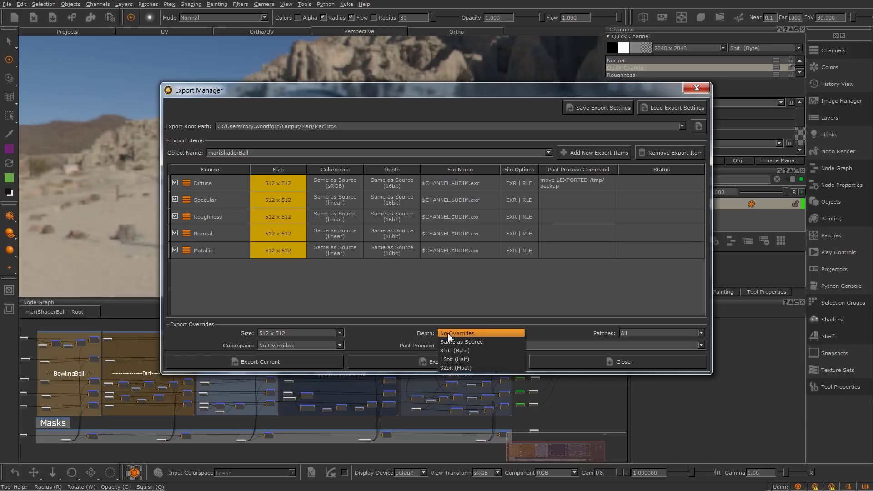
click(460, 366)
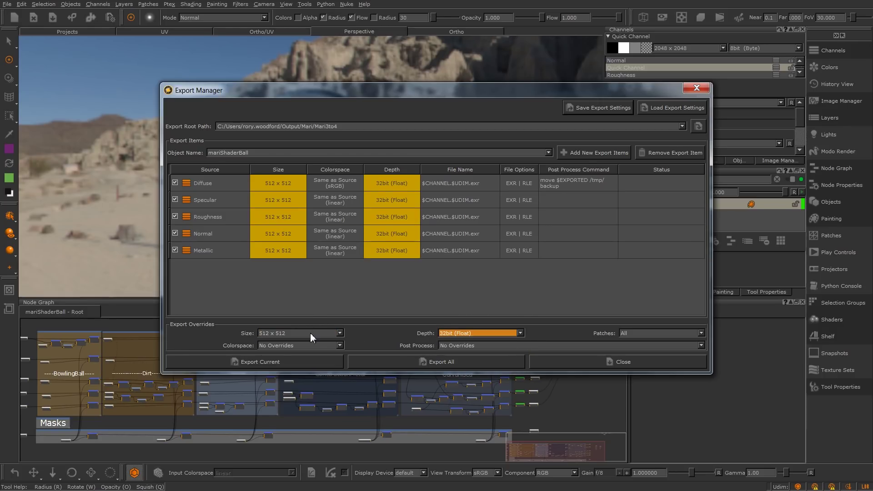
- Reset the size and depth overrides to No Overrides, and view the patches choices while keeping All
scroll(314, 333, up, 3)
scroll(458, 332, up, 3)
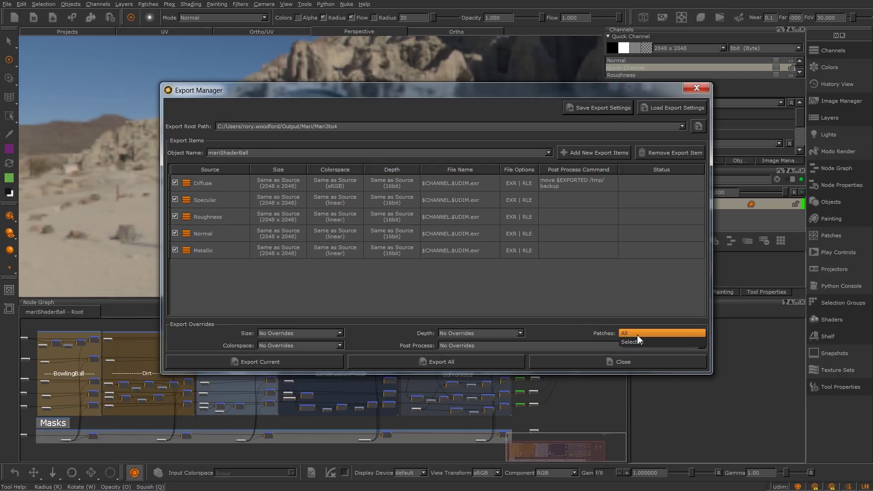
click(641, 334)
click(677, 334)
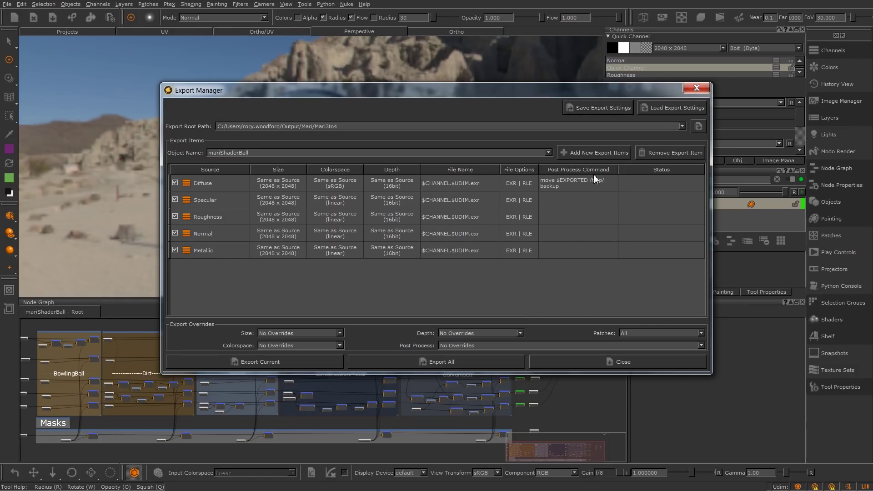
- Add the Diffuse channel of mariShaderBall as a second export item and select it
click(598, 152)
click(383, 191)
click(475, 282)
click(251, 272)
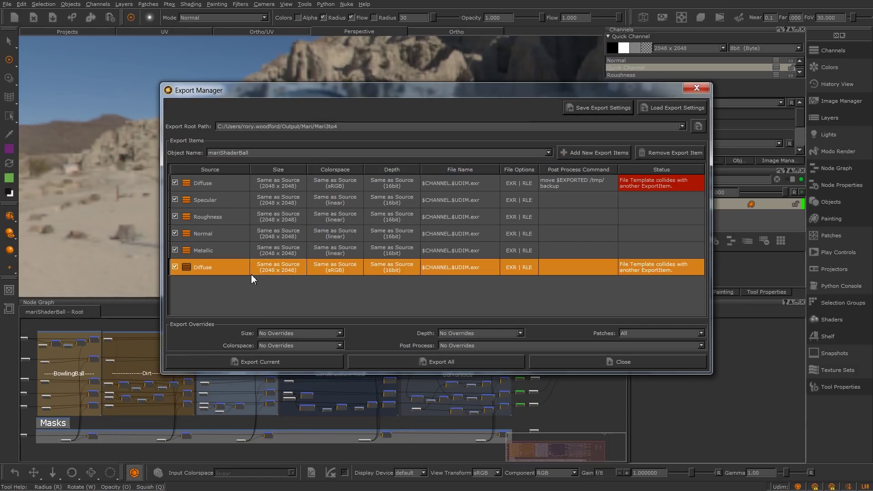
- Set the file name of the second Diffuse export item to $CHANNEL.$UDIM.png
double_click(475, 268)
text(png)
key(Return)
- Set the second Diffuse export item's depth to 8bit (Byte) and its size to 512 x 512
double_click(397, 269)
click(398, 267)
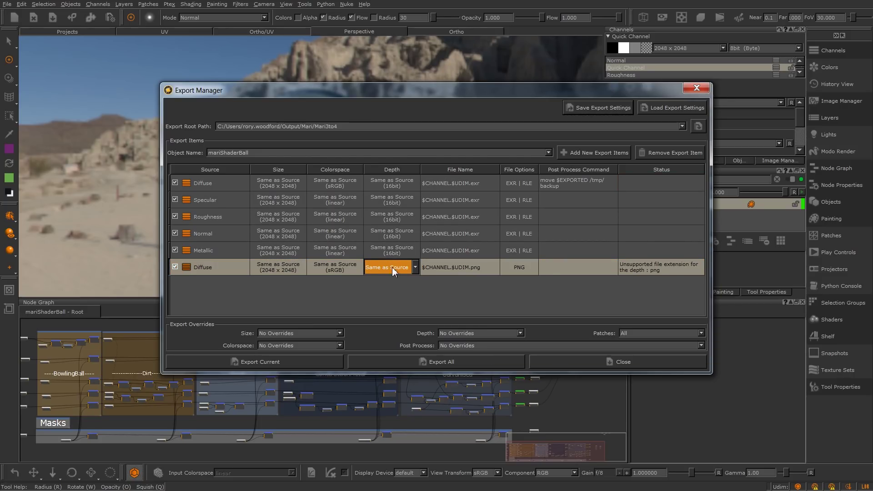
click(392, 267)
double_click(284, 268)
click(287, 281)
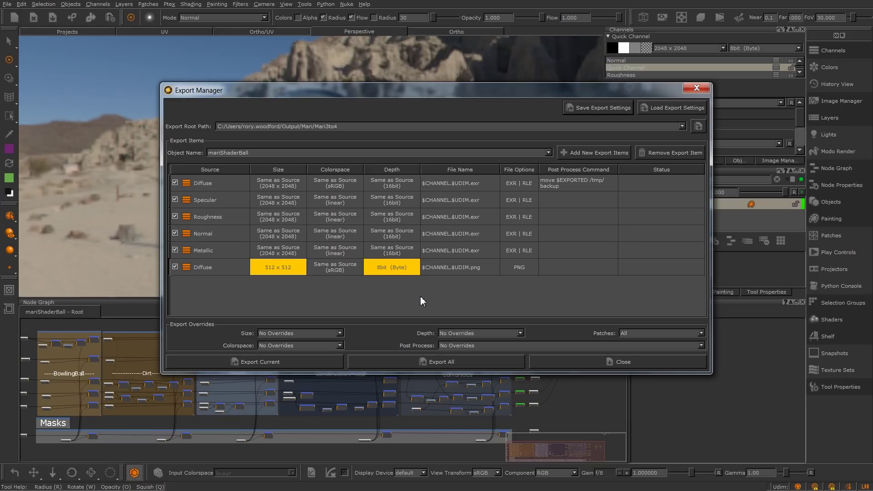
- Uncheck and recheck the last four export items together, and view the batch actions for Diffuse, Specular and Roughness
shift+click(207, 221)
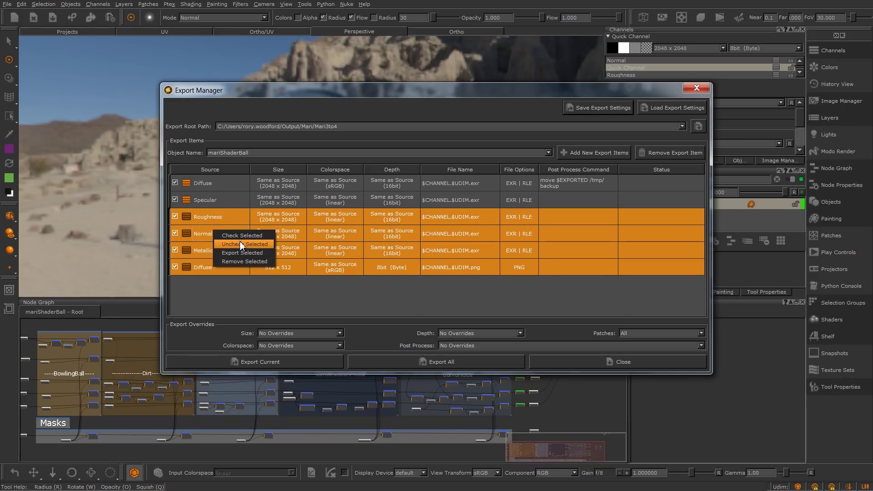
click(242, 244)
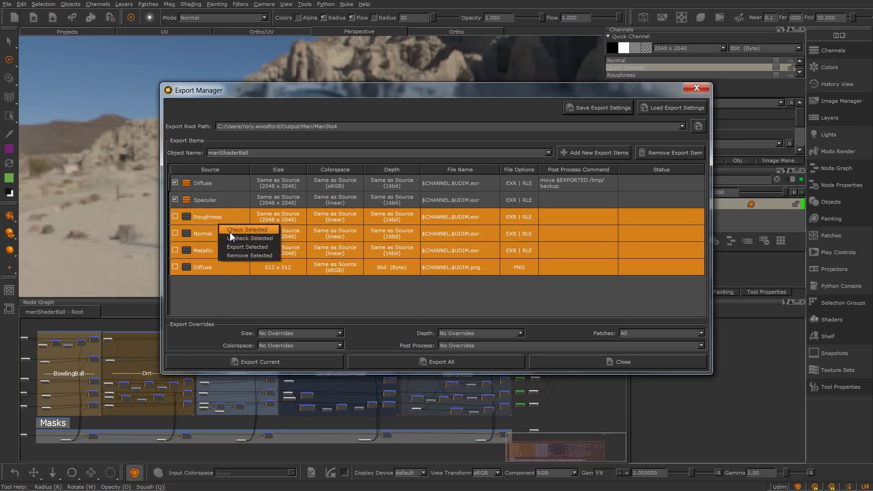
drag(229, 183, 228, 216)
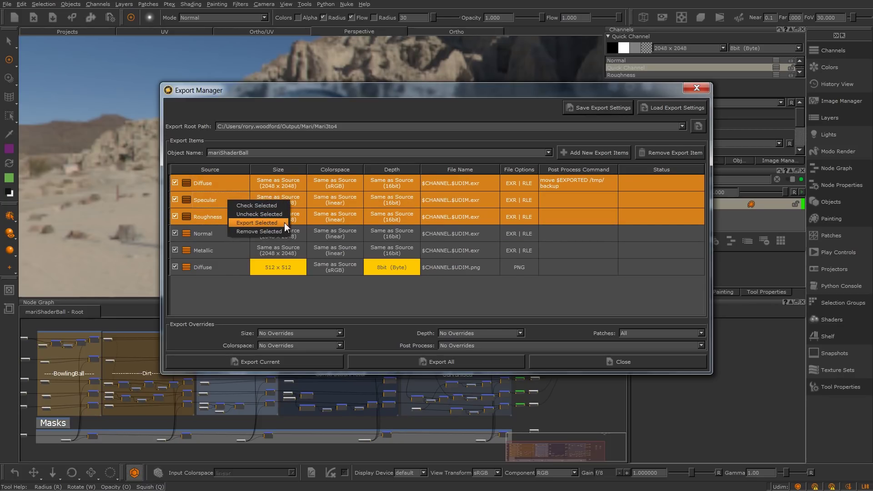
click(545, 303)
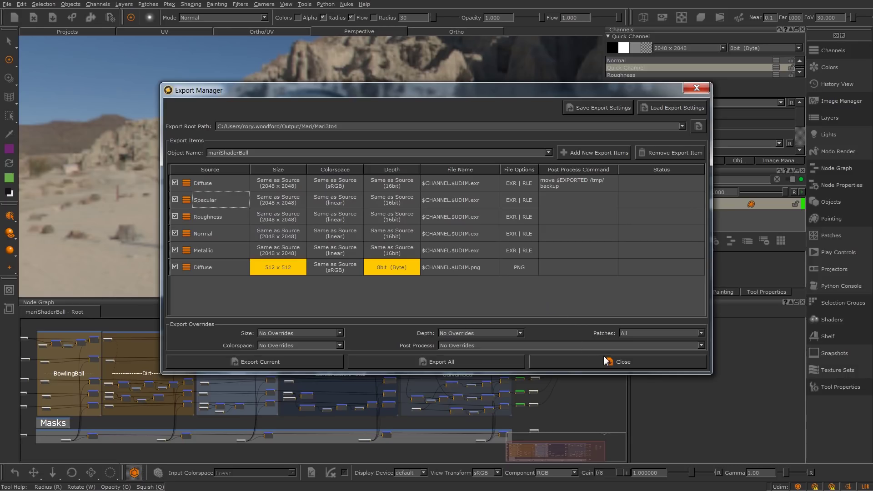